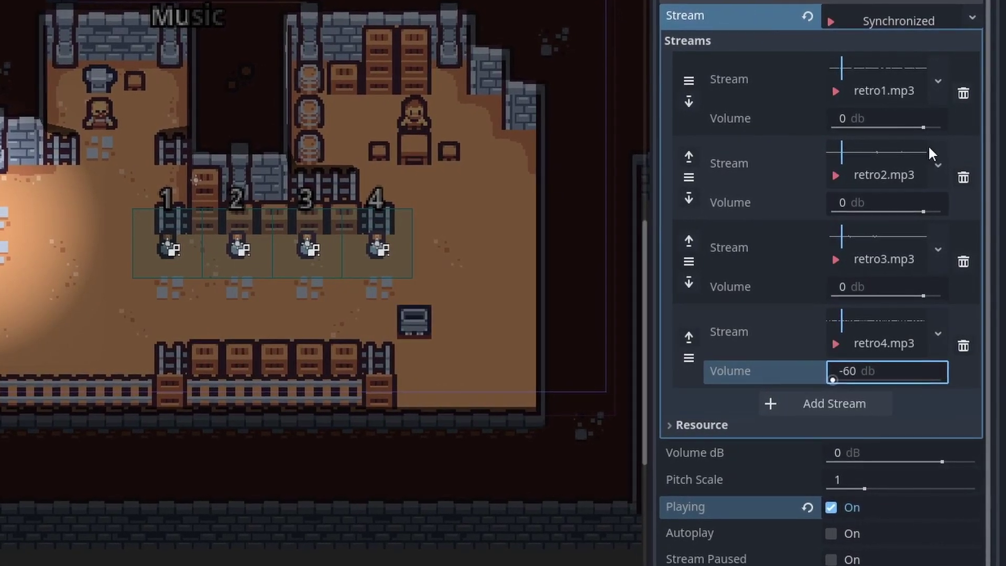
# Mute retro4, test in the battle zone, then enable the Battle→Battle Intro transition
pyautogui.moveTo(924, 126); pyautogui.dragTo(809, 126)
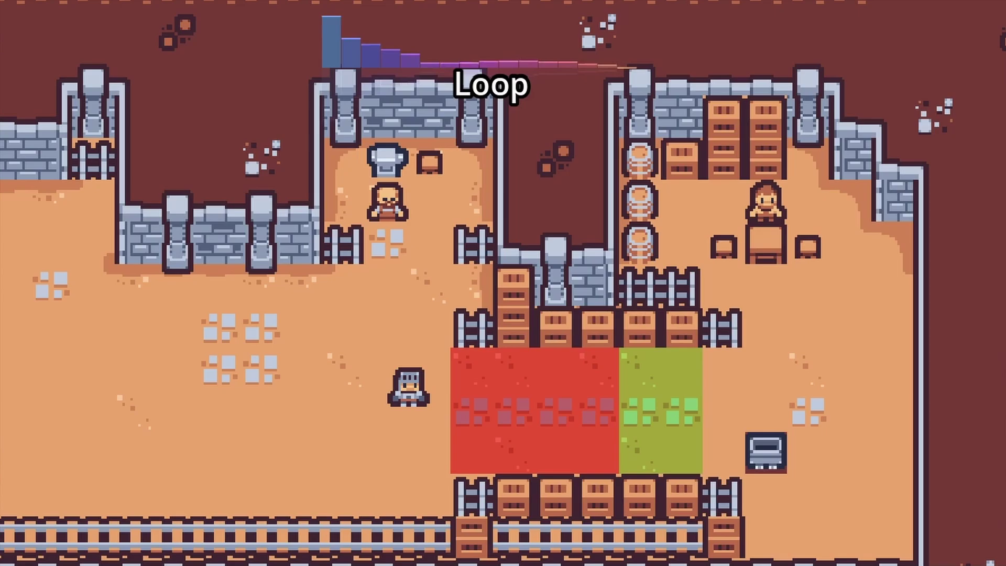
pyautogui.press('Right')
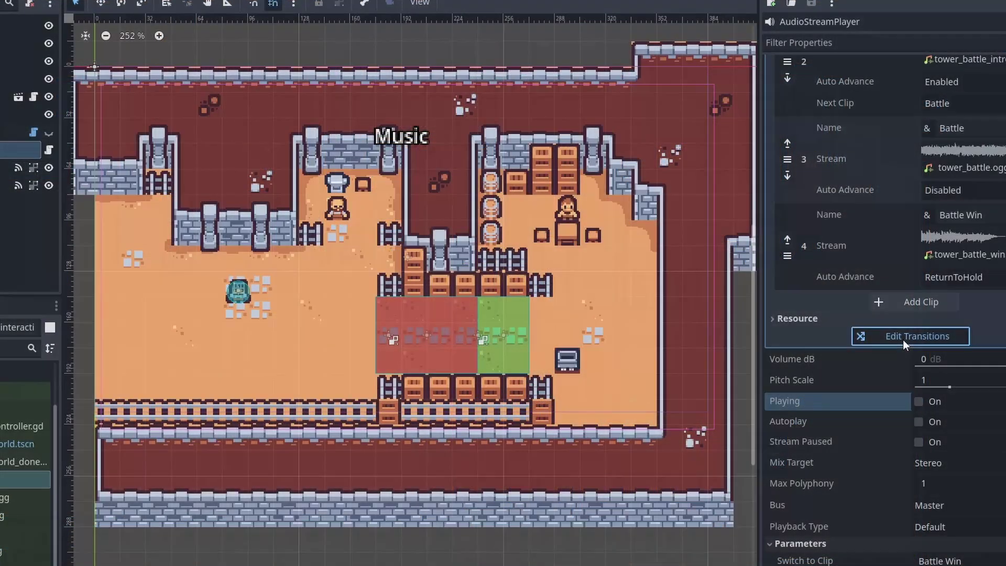
pyautogui.click(903, 340)
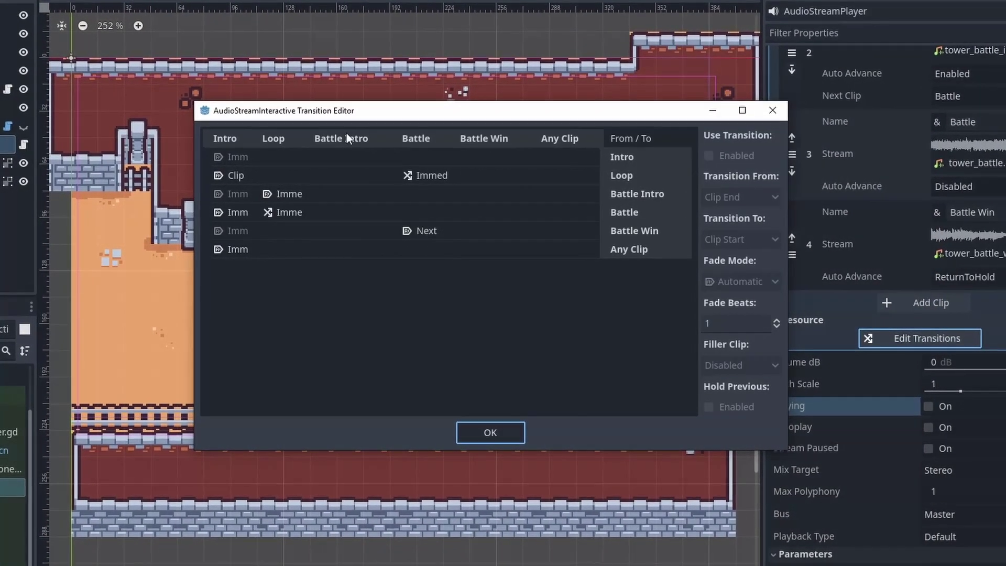
pyautogui.click(338, 213)
pyautogui.click(711, 148)
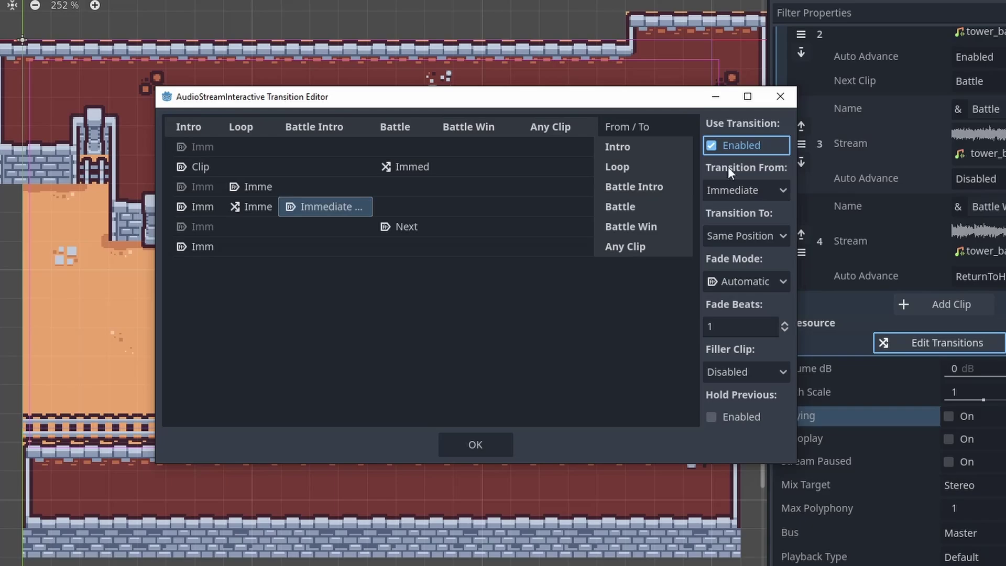
pyautogui.click(743, 236)
pyautogui.click(738, 277)
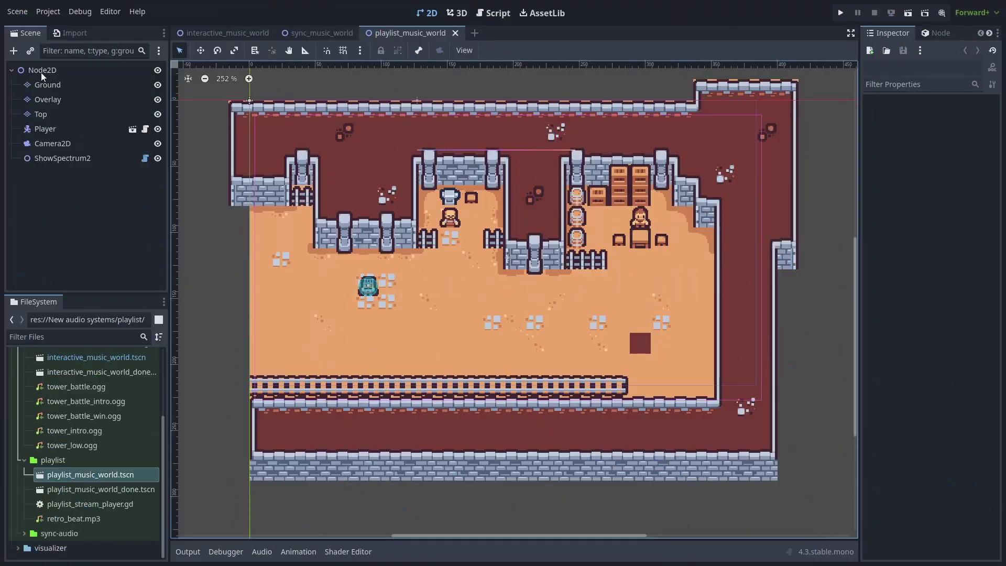
# Add an AudioStreamPlayer node under the scene root
pyautogui.click(41, 70)
pyautogui.click(13, 51)
pyautogui.write('audio')
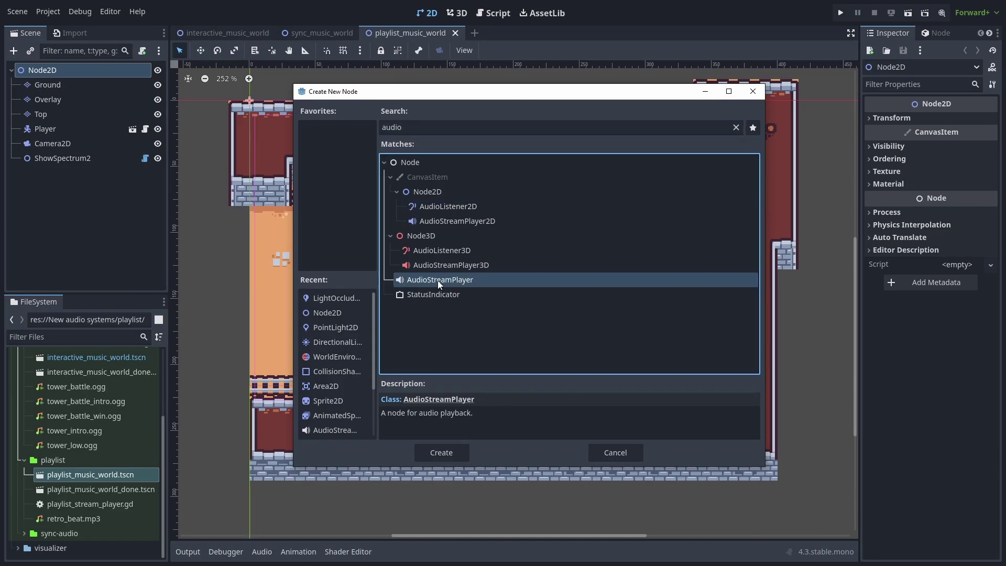
pyautogui.doubleClick(438, 280)
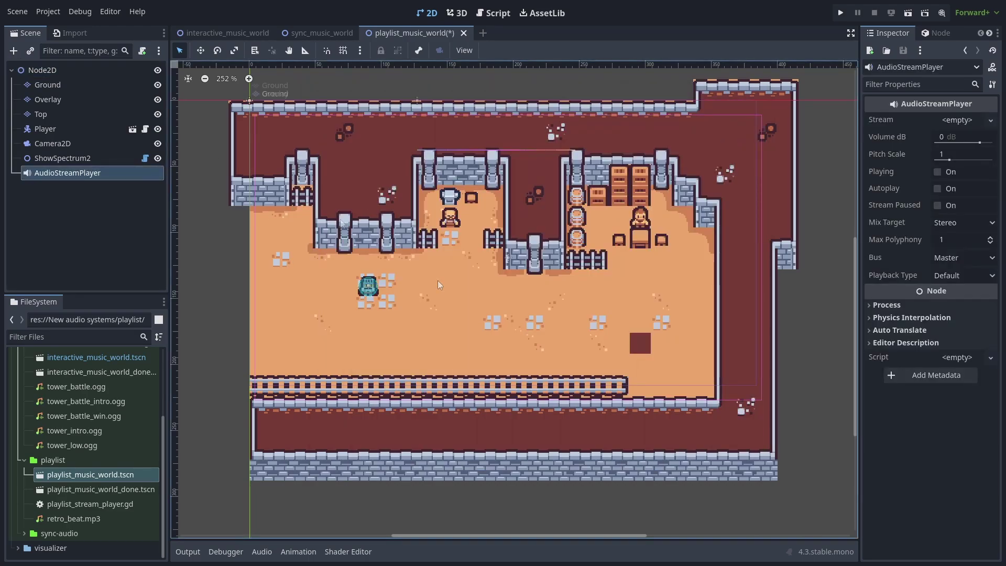
# Give the player a new AudioStreamPlaylist with three stream slots
pyautogui.click(944, 124)
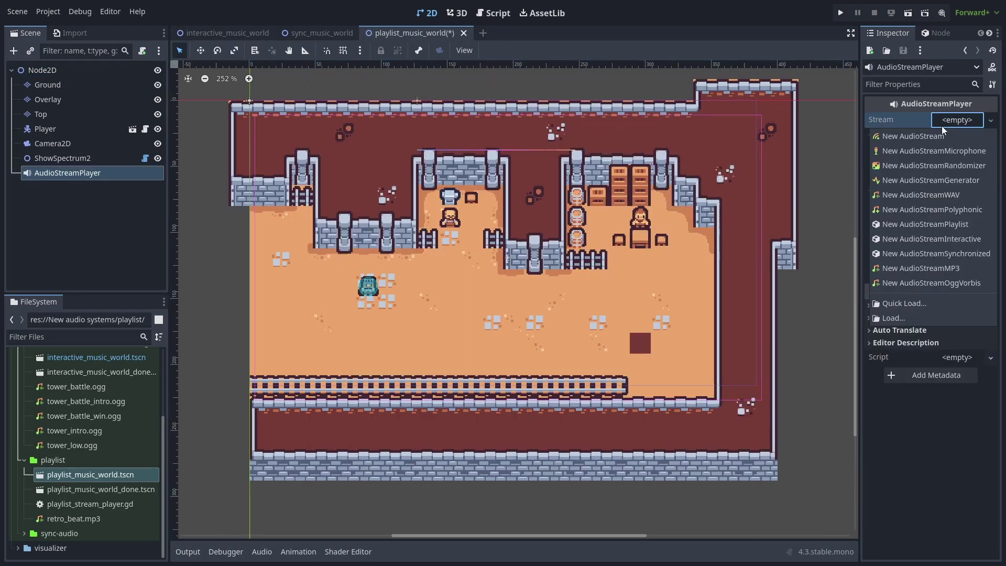
pyautogui.click(939, 228)
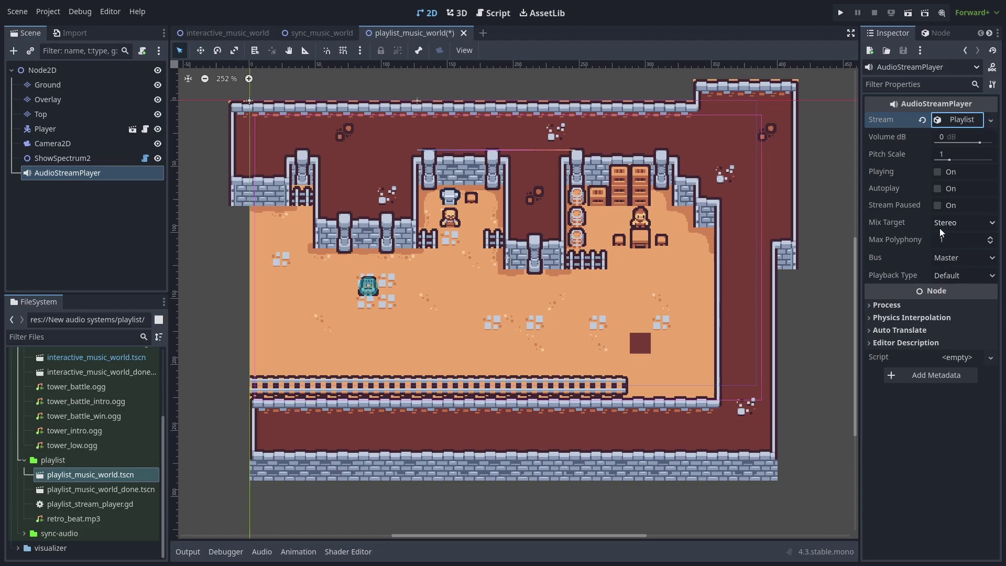
pyautogui.moveTo(857, 238); pyautogui.dragTo(780, 228)
pyautogui.click(951, 122)
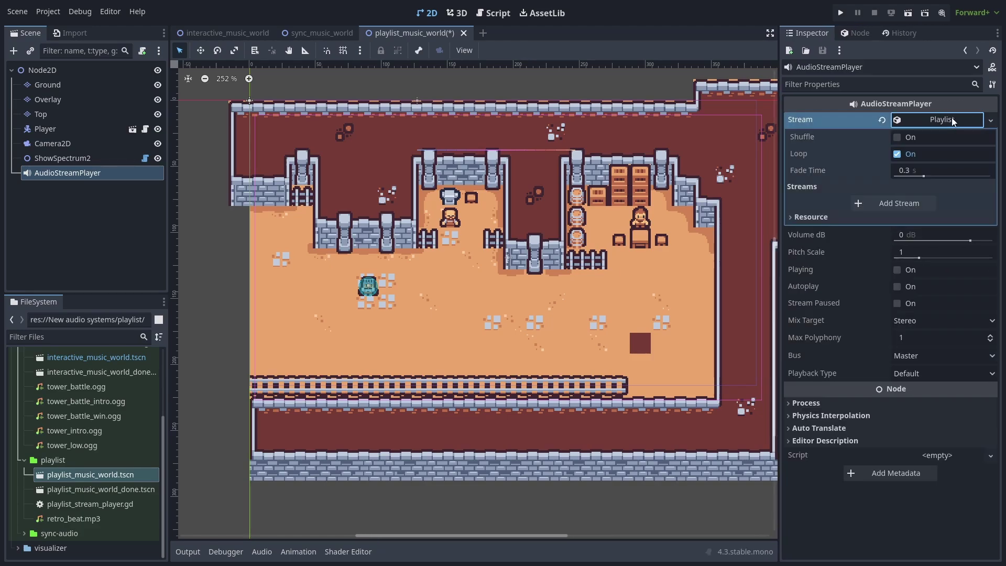
pyautogui.click(900, 205)
pyautogui.click(896, 229)
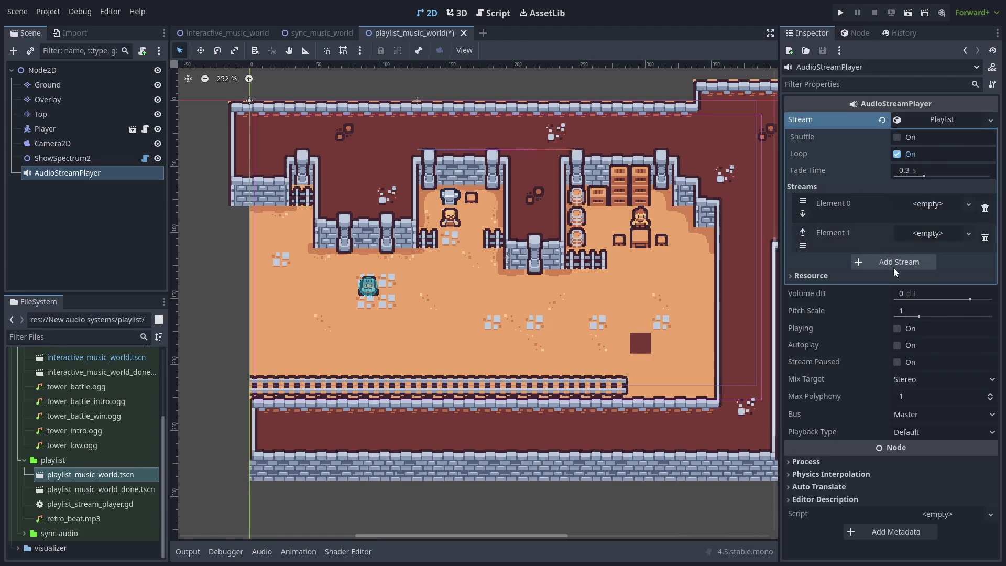
pyautogui.click(894, 268)
# Fill slots with retro_beat.mp3, tower_battle.ogg, tower_intro.ogg; enable Shuffle and Playing
pyautogui.moveTo(73, 518)
pyautogui.mouseDown()
pyautogui.moveTo(836, 326)
pyautogui.moveTo(923, 204)
pyautogui.mouseUp()
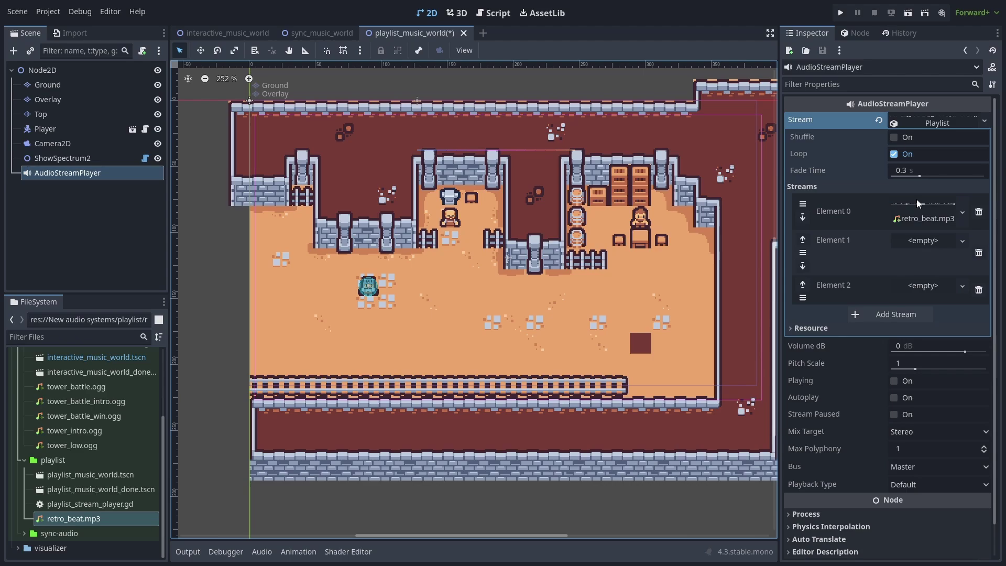
pyautogui.moveTo(75, 387); pyautogui.dragTo(923, 245)
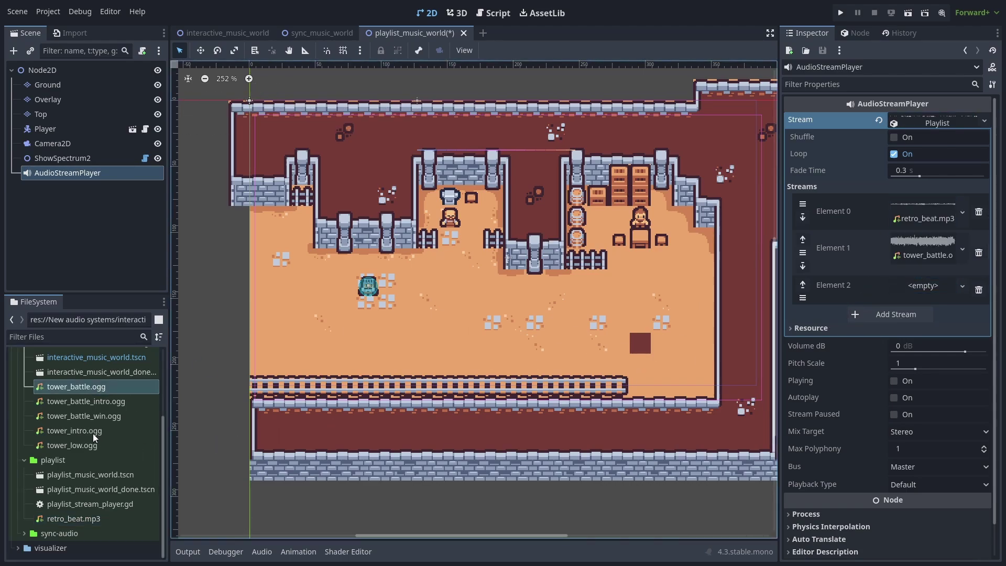
pyautogui.moveTo(73, 431); pyautogui.dragTo(923, 285)
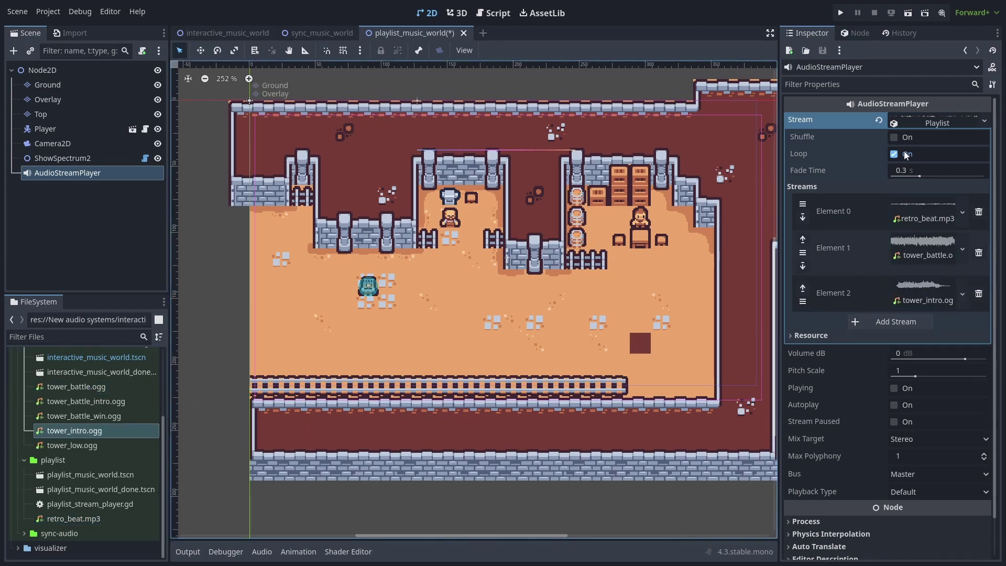
pyautogui.click(895, 137)
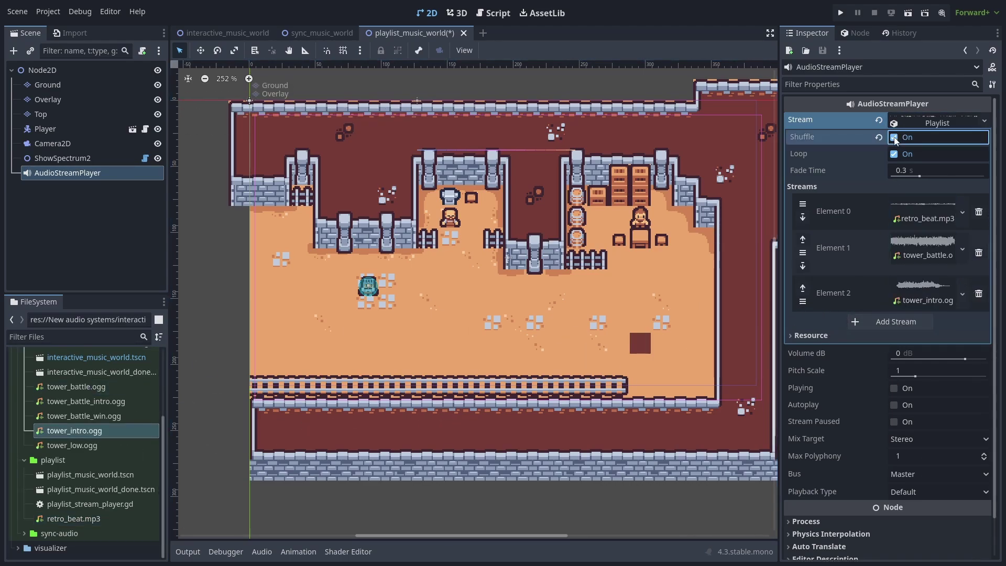
pyautogui.click(895, 388)
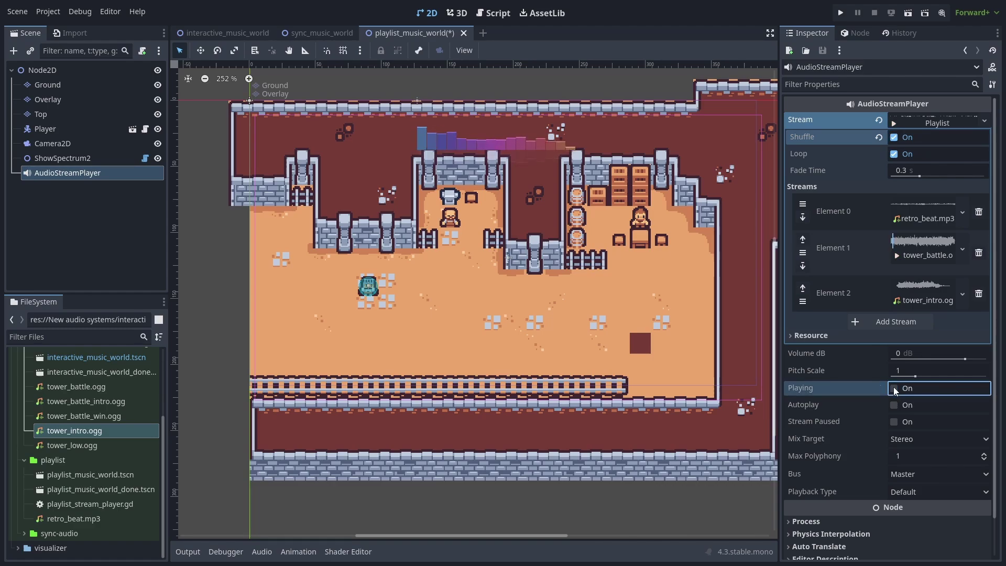
pyautogui.click(895, 389)
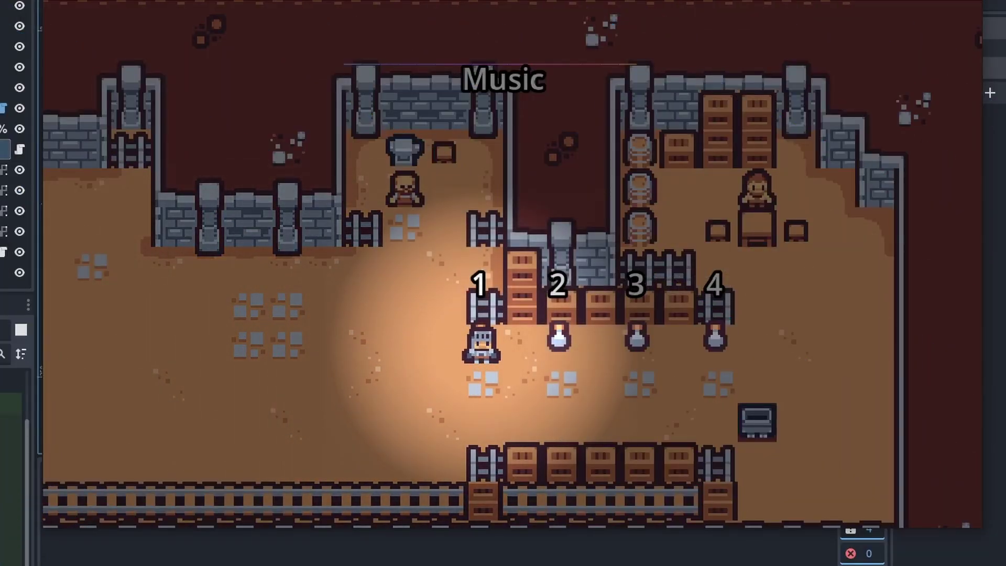
# Walk the character onto potions 3, 2 and 4 to toggle their music layers
pyautogui.press('Right')
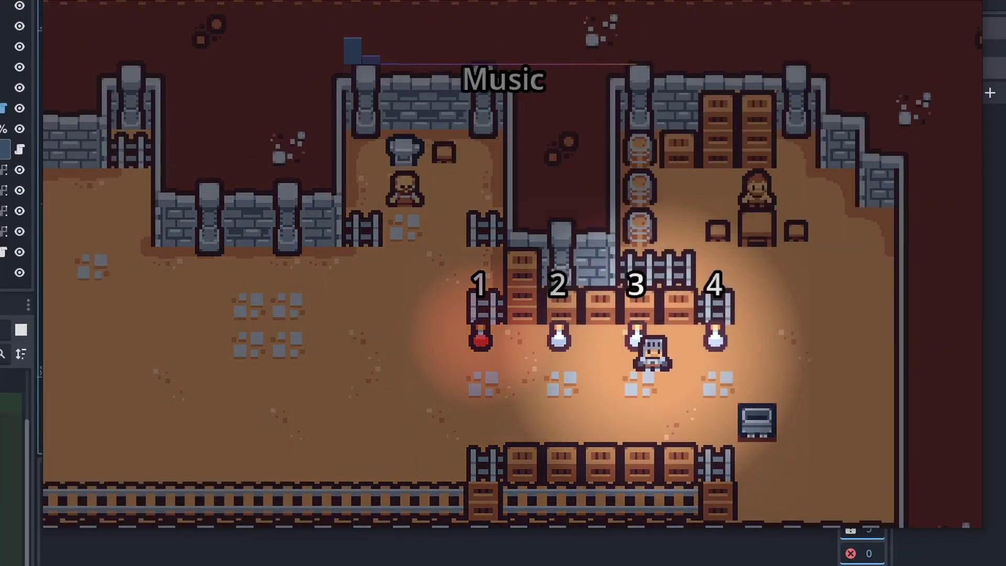
pyautogui.press('Down')
pyautogui.press('Left')
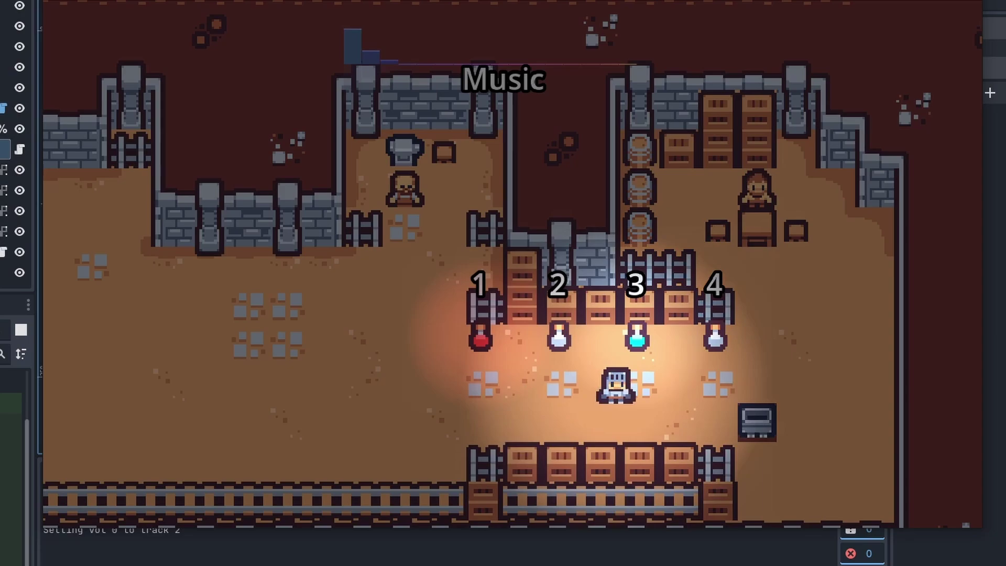
pyautogui.press('Up')
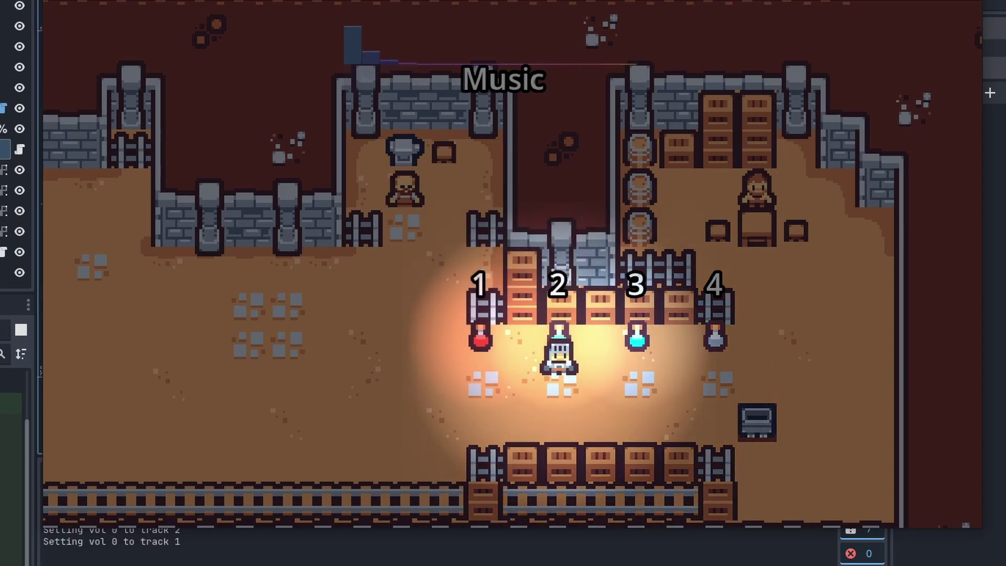
pyautogui.press('Down')
pyautogui.press('Right')
pyautogui.press('Up')
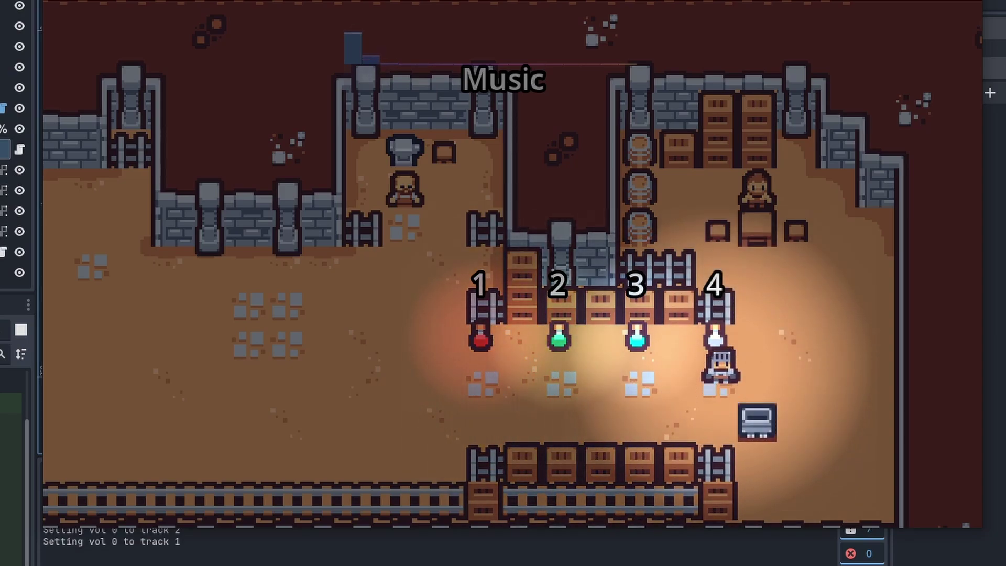
pyautogui.press('Down')
pyautogui.press('Left')
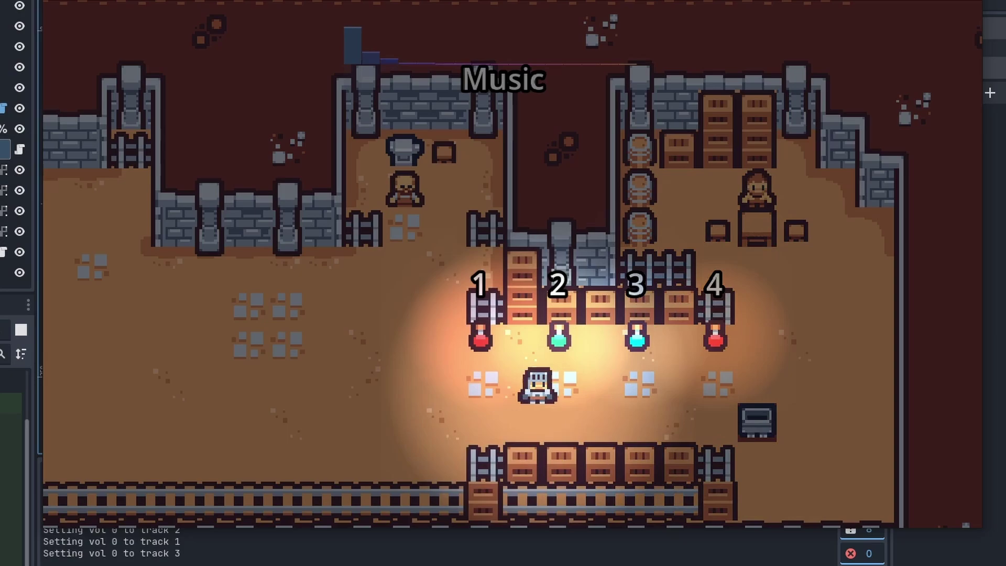
pyautogui.press('Up')
pyautogui.press('Down')
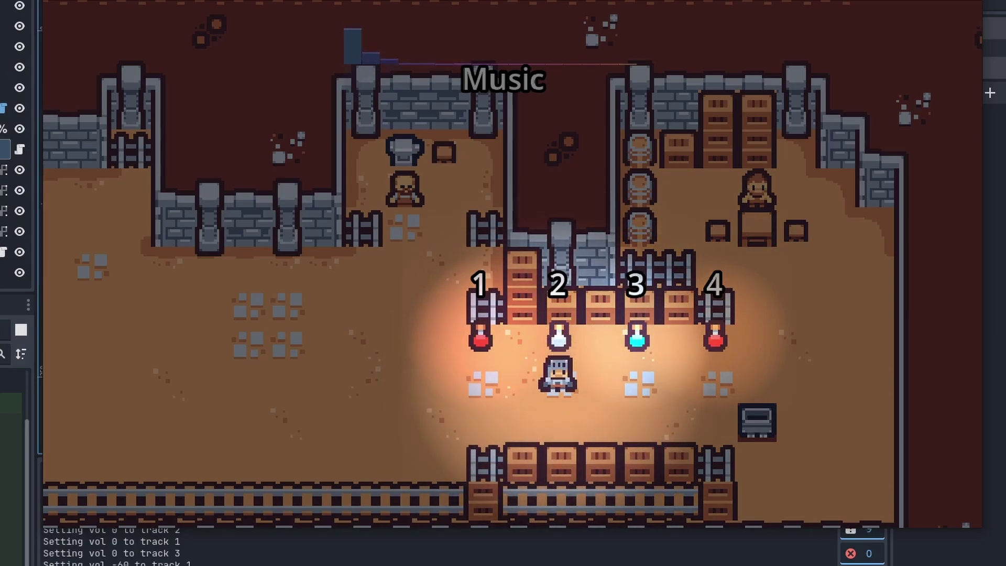
pyautogui.press('Right')
pyautogui.press('Up')
# Step onto potions 1, 3 and 2 to toggle more layers, ending near marker 2
pyautogui.press('Left')
pyautogui.press('Left')
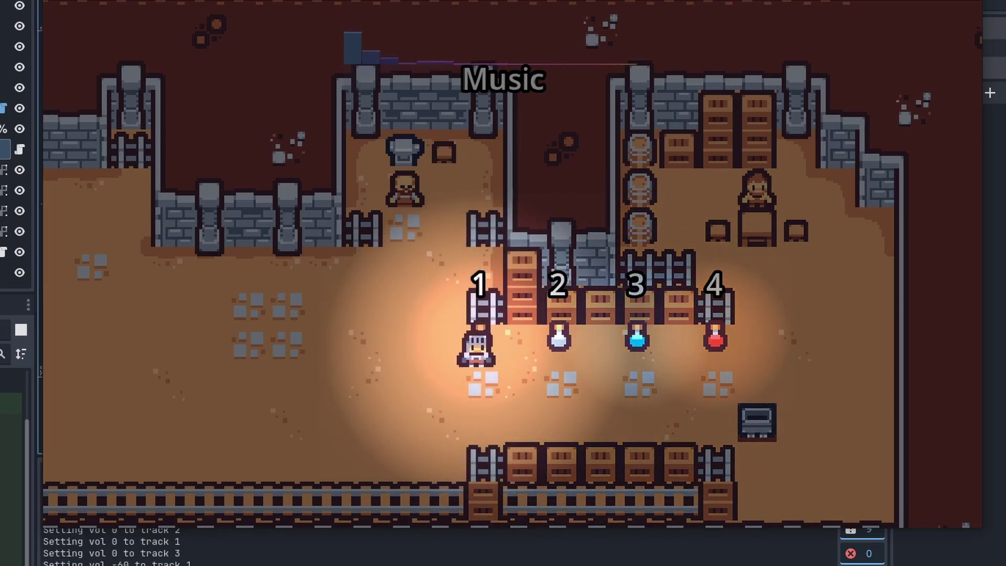
pyautogui.press('Down')
pyautogui.press('Right')
pyautogui.press('Up')
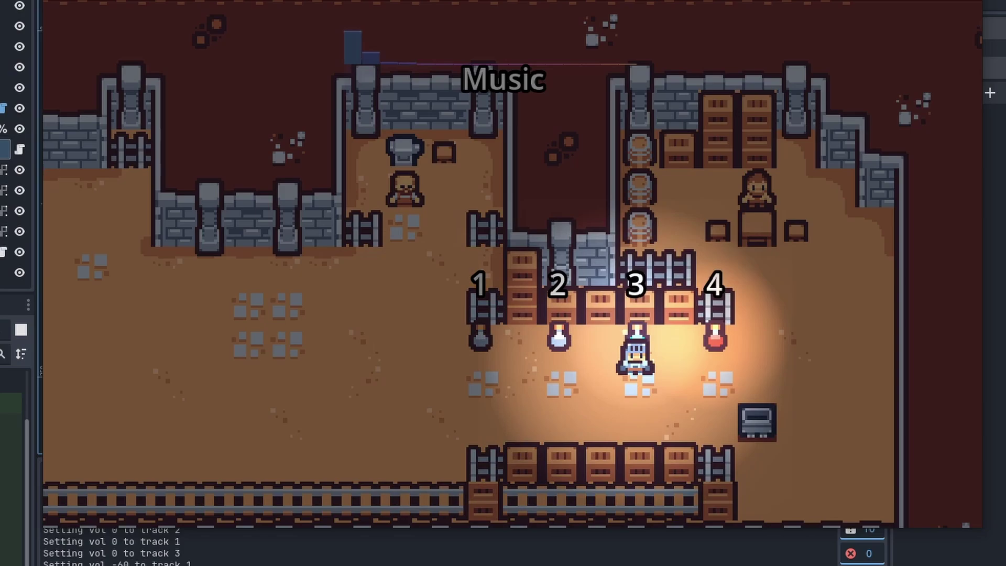
pyautogui.press('Left')
pyautogui.press('Down')
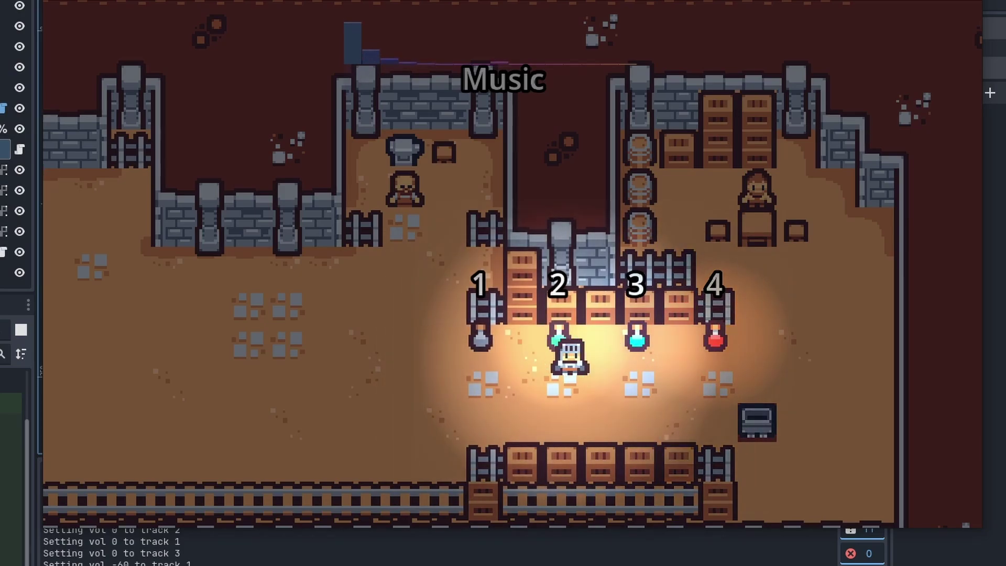
pyautogui.press('Right')
pyautogui.press('Down')
pyautogui.press('Left')
pyautogui.press('Up')
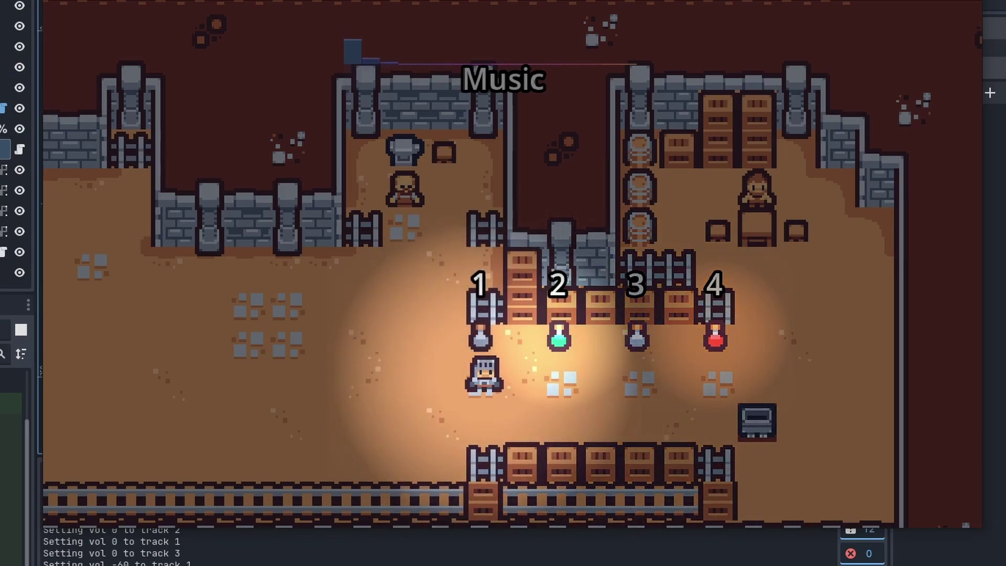
pyautogui.press('Right')
pyautogui.press('Up')
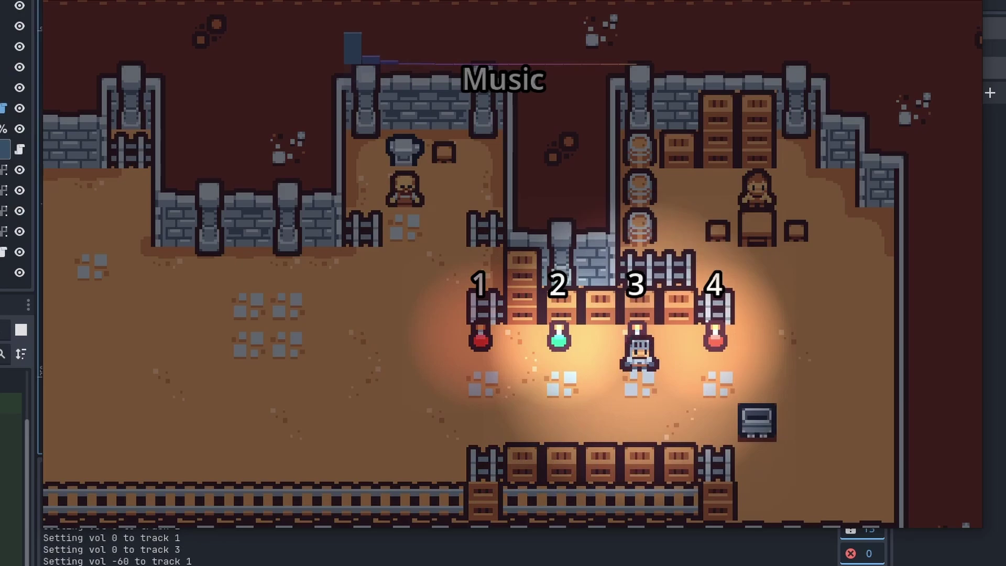
pyautogui.press('Down')
pyautogui.press('Left')
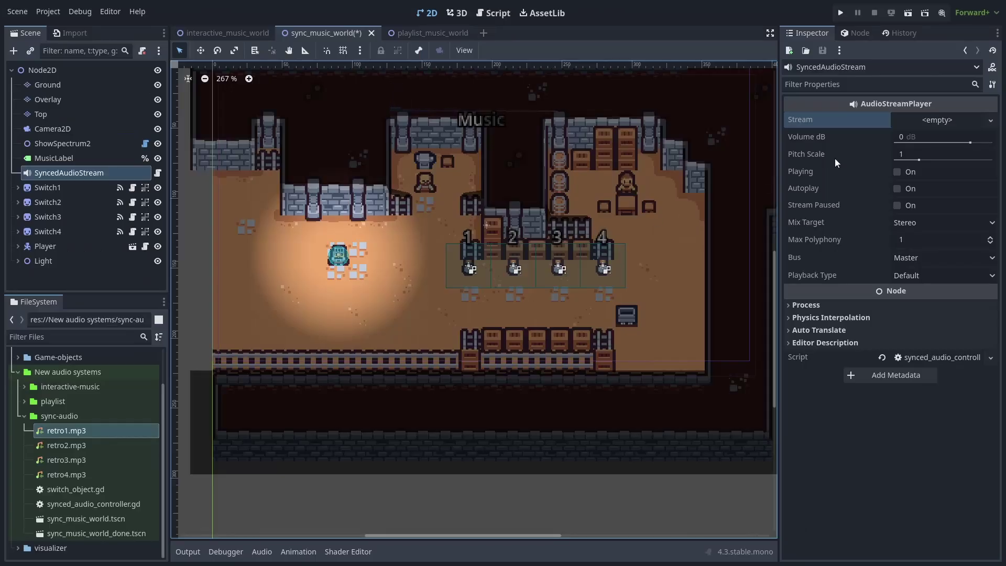
# Give SyncedAudioStream a new AudioStreamSynchronized with four stream slots
pyautogui.click(937, 120)
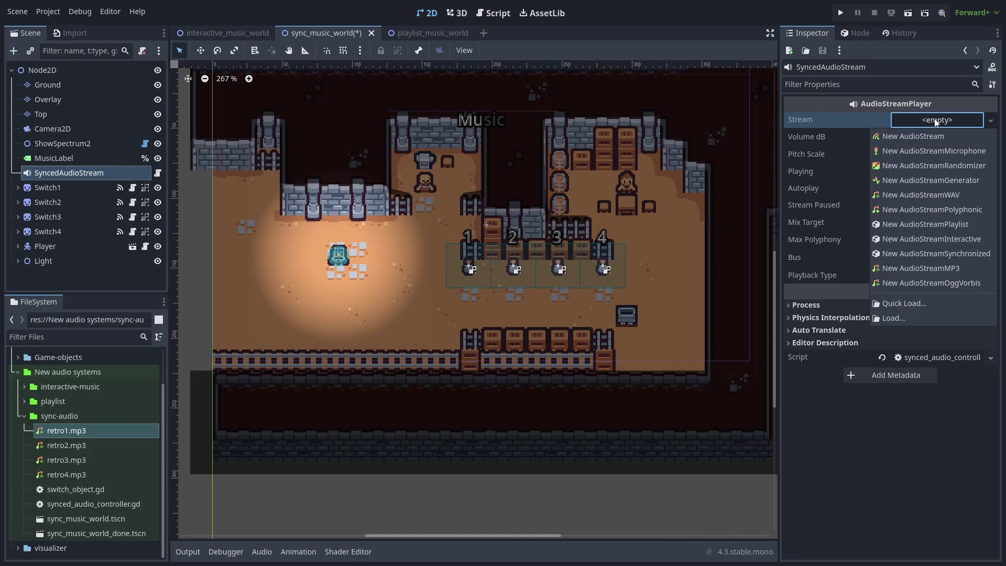
pyautogui.click(947, 253)
pyautogui.click(902, 153)
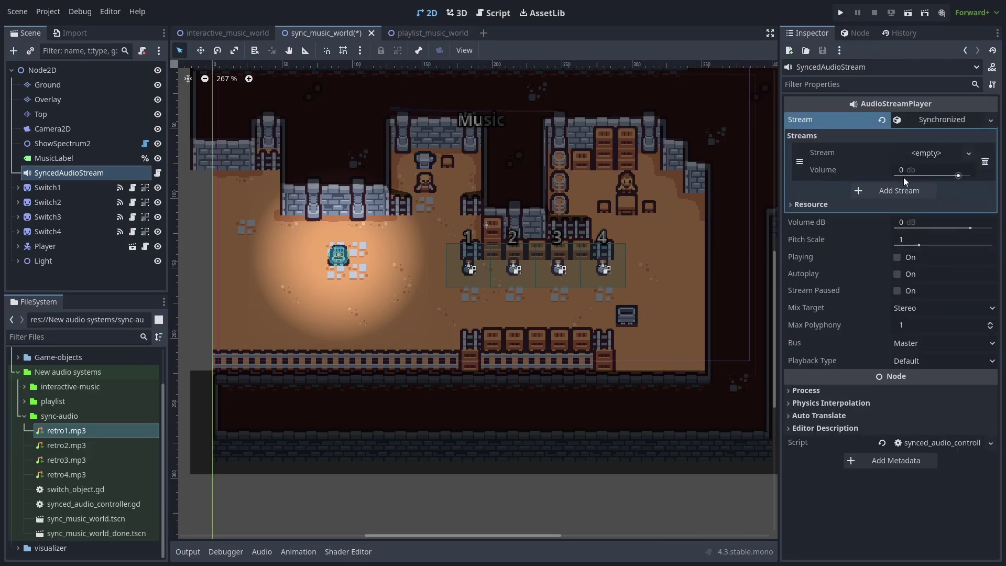
pyautogui.click(901, 191)
pyautogui.click(901, 228)
pyautogui.click(895, 272)
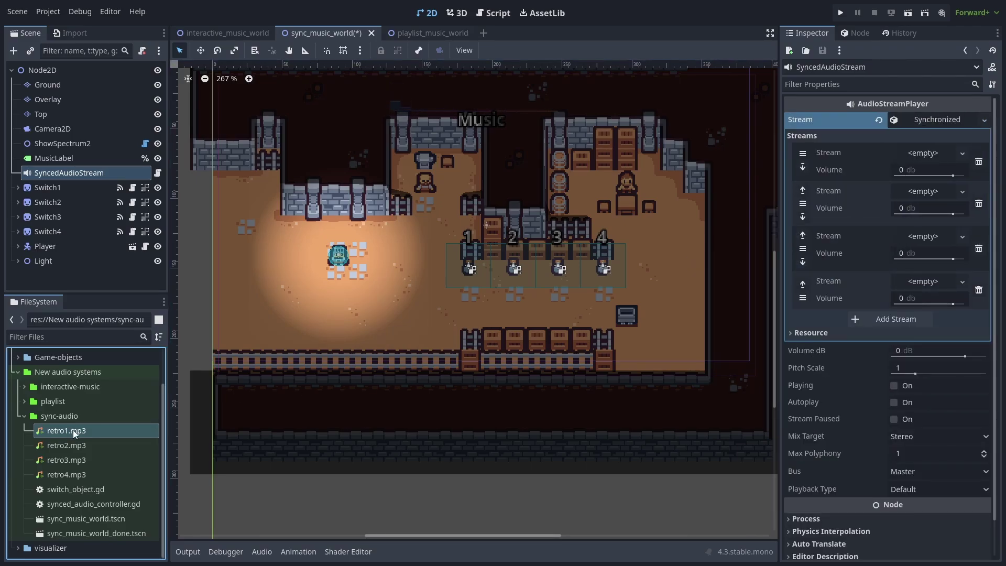
# Assign retro1–retro4.mp3 to the four slots and start playback
pyautogui.moveTo(66, 429); pyautogui.dragTo(927, 165)
pyautogui.moveTo(67, 446); pyautogui.dragTo(909, 207)
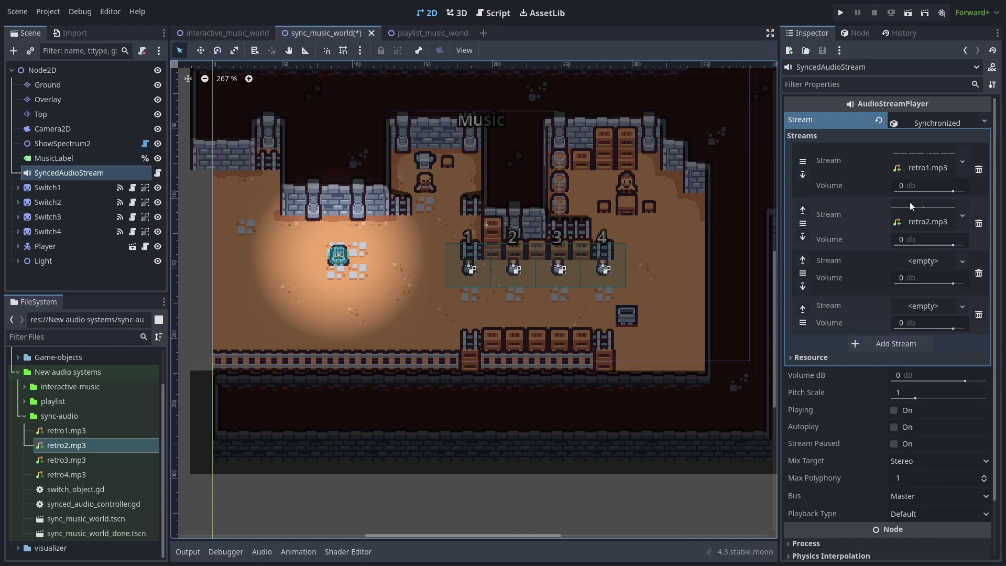
pyautogui.moveTo(92, 464); pyautogui.dragTo(911, 258)
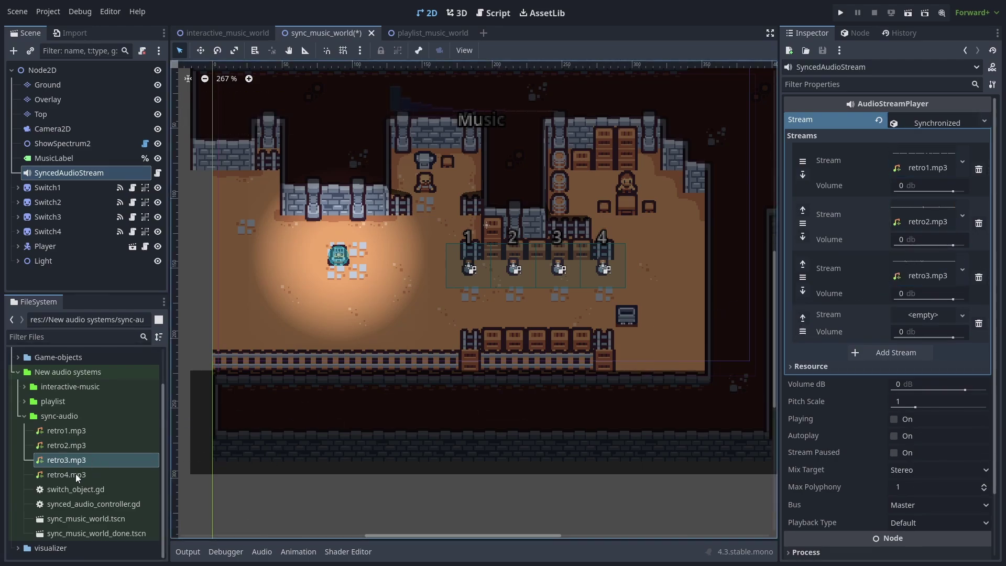
pyautogui.moveTo(66, 474); pyautogui.dragTo(928, 314)
pyautogui.click(894, 435)
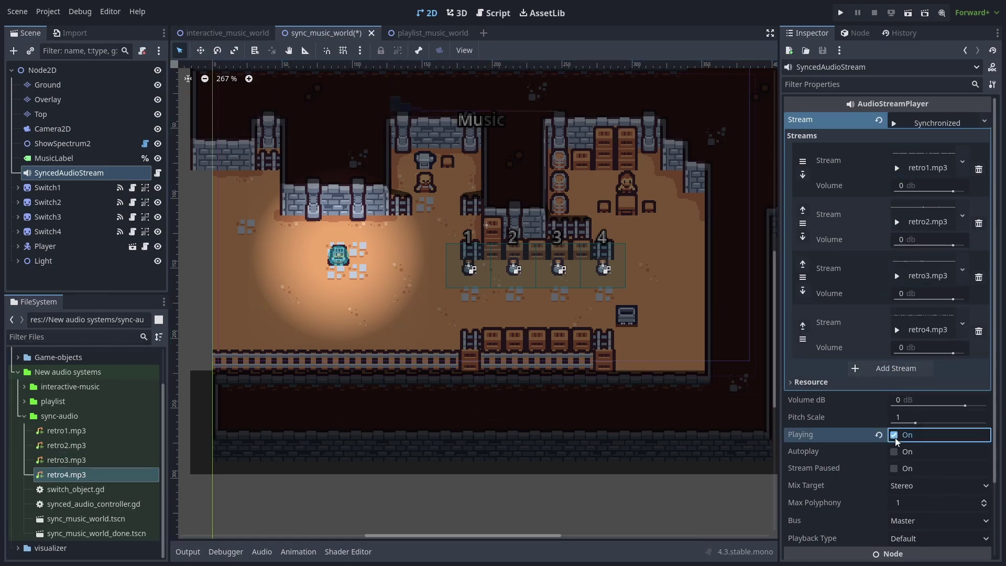
# Mix the track volumes live, then inspect Switch4's switch_changed signal connection
pyautogui.moveTo(953, 351); pyautogui.dragTo(892, 352)
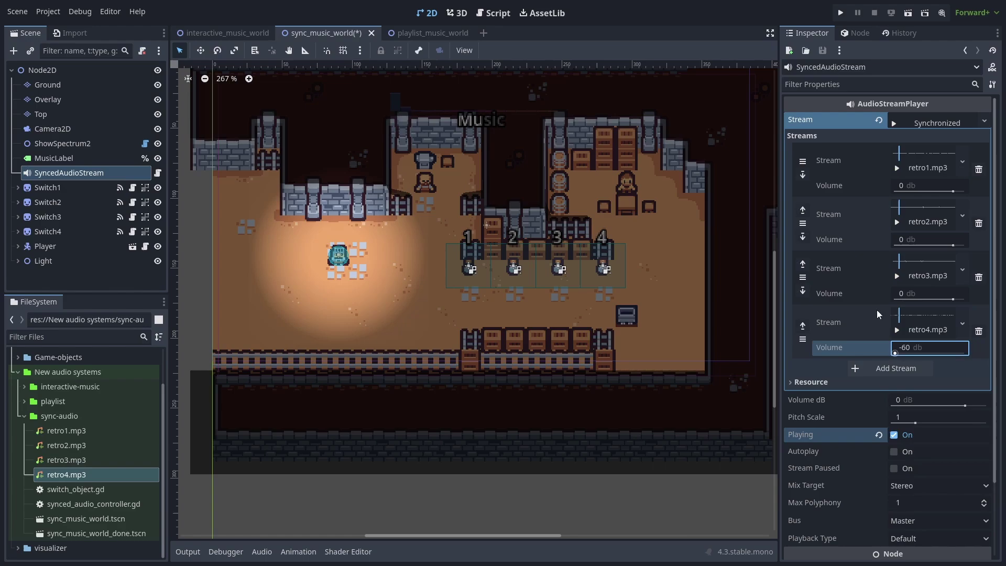
pyautogui.moveTo(953, 192); pyautogui.dragTo(894, 191)
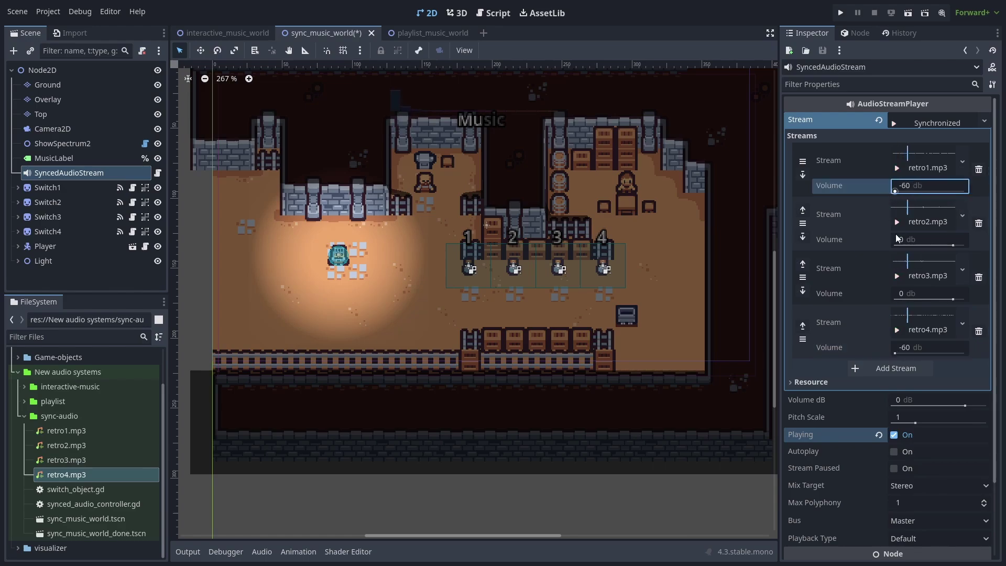
pyautogui.moveTo(953, 247); pyautogui.dragTo(895, 247)
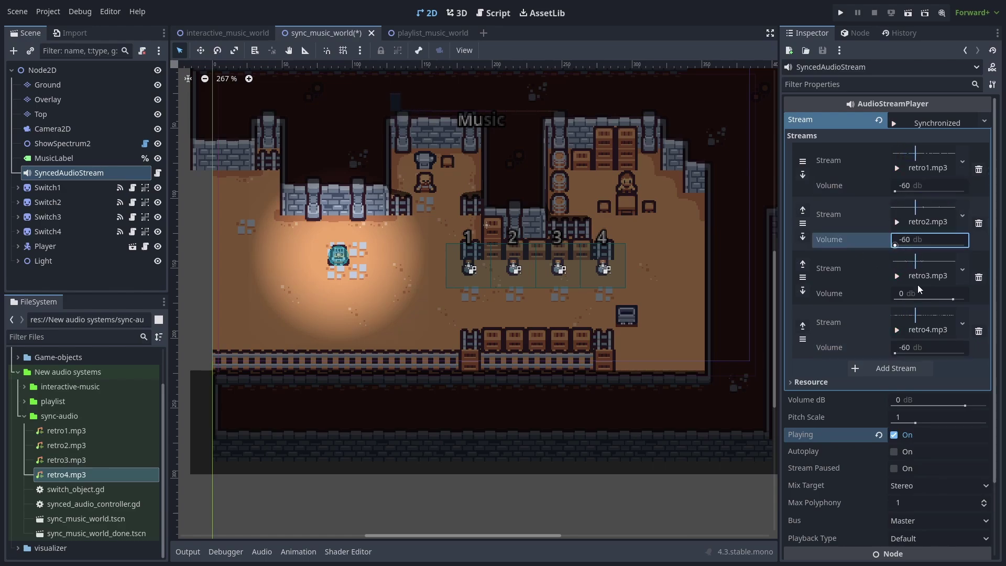
pyautogui.moveTo(897, 351); pyautogui.dragTo(944, 315)
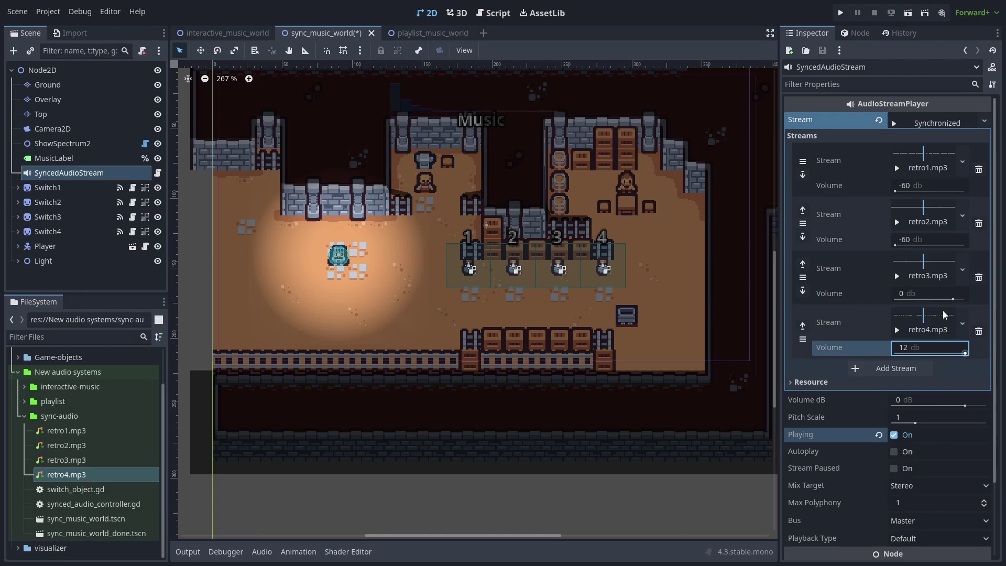
pyautogui.moveTo(897, 247); pyautogui.dragTo(981, 244)
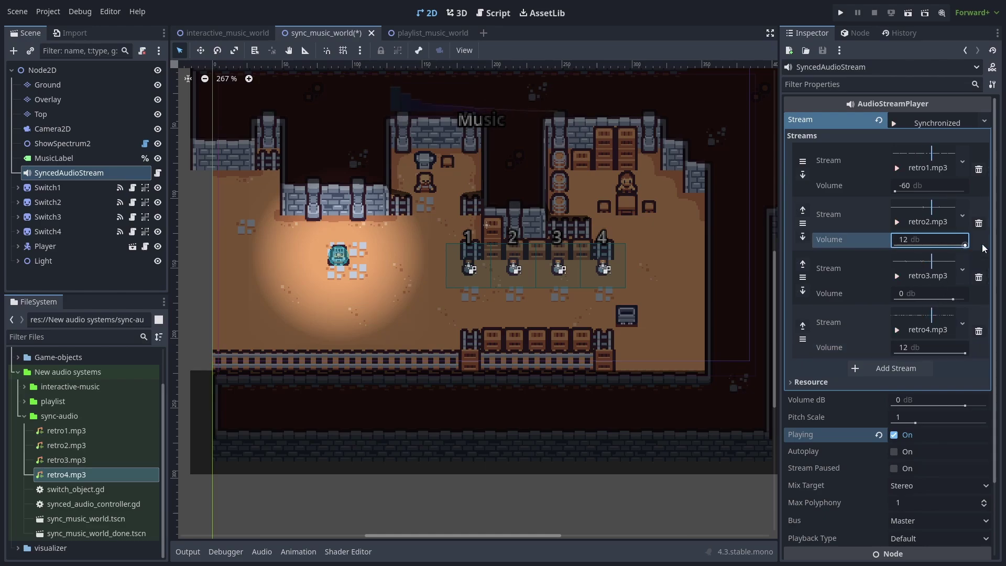
pyautogui.click(898, 195)
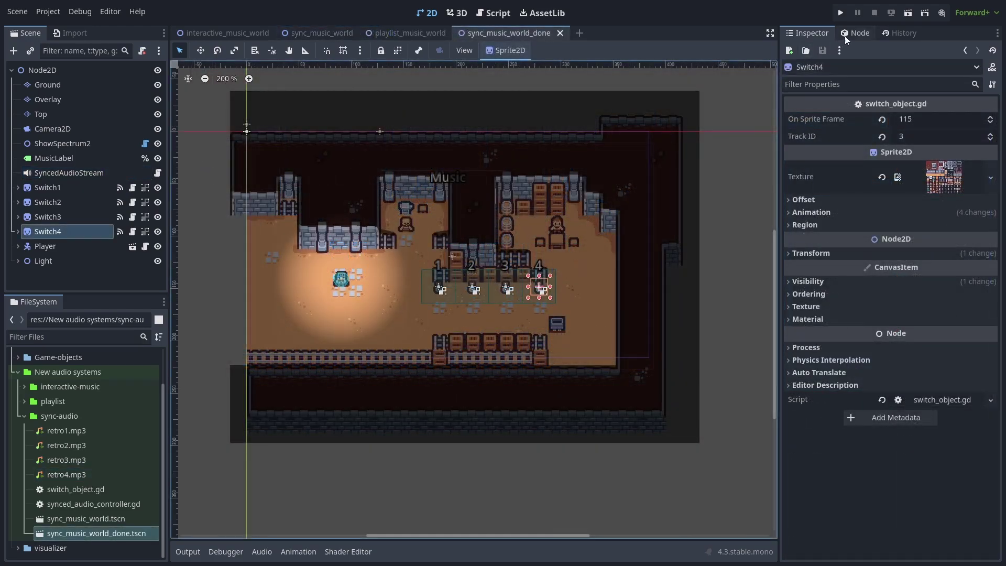
pyautogui.click(844, 35)
pyautogui.click(842, 102)
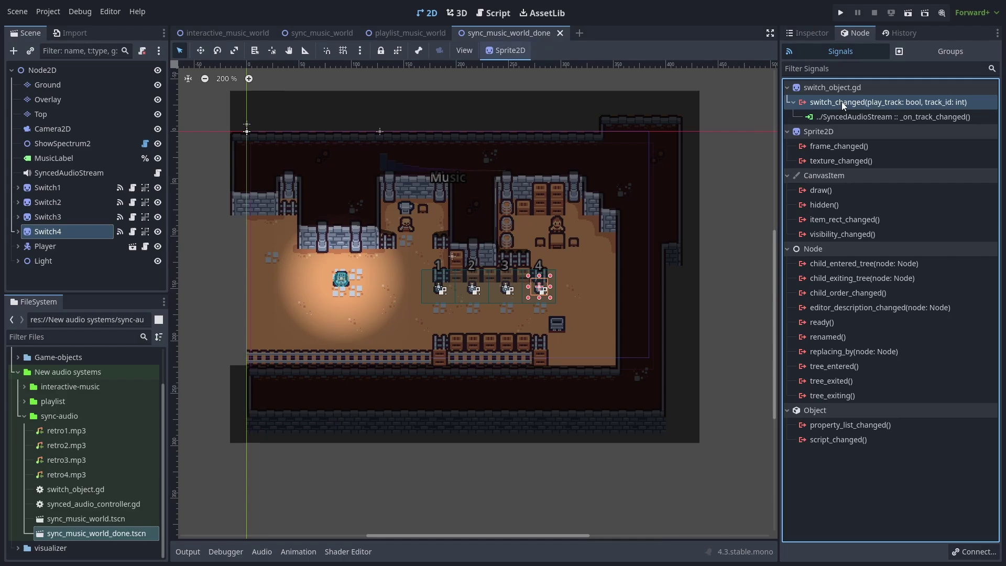
# Open Switch4's switch_object.gd, then SyncedAudioStream's synced_audio_controller.gd
pyautogui.click(133, 232)
pyautogui.scroll(-3, 537, 263)
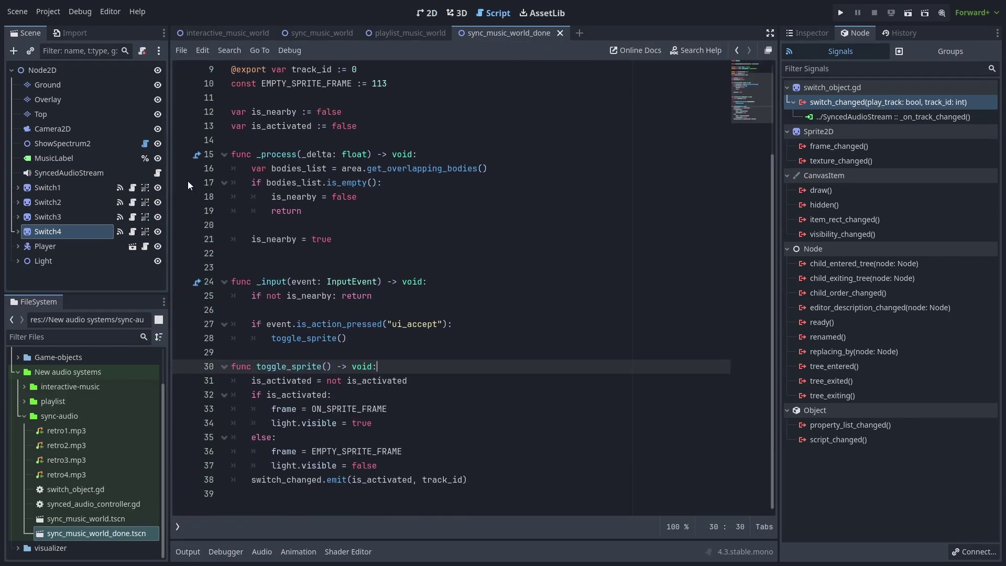
pyautogui.click(100, 173)
pyautogui.click(158, 173)
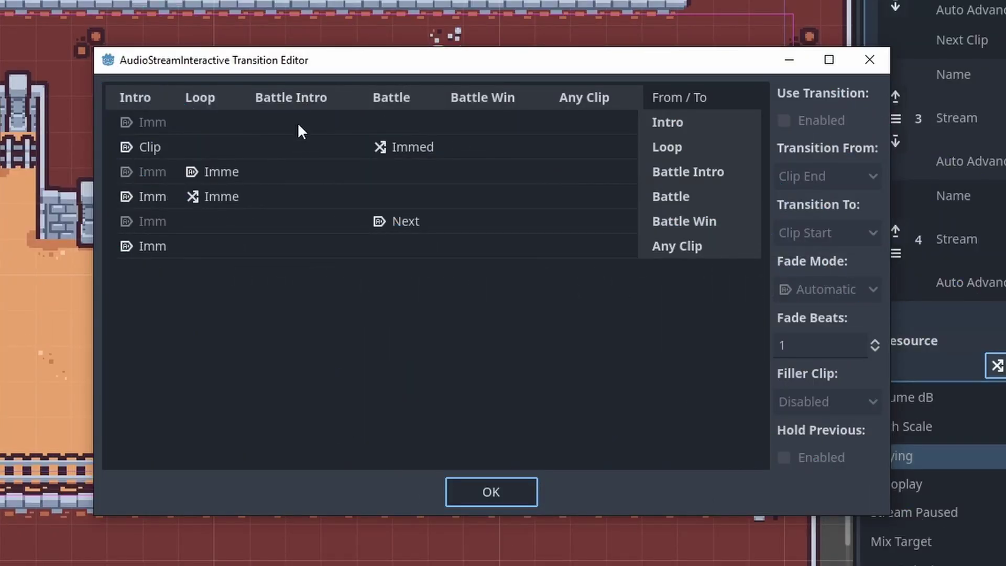
# Enable the Battle→Battle Intro transition with Transition To set to Clip Start
pyautogui.click(295, 198)
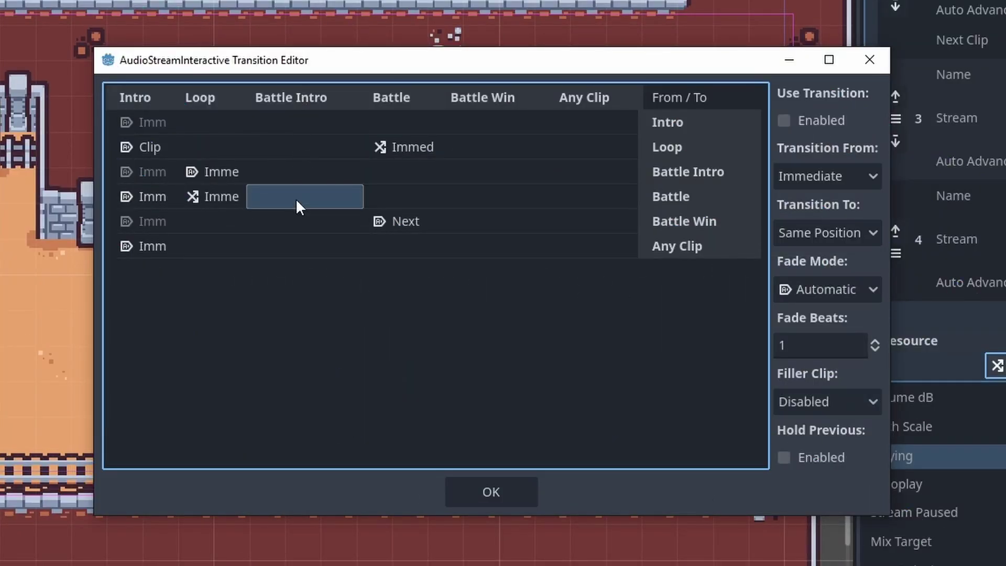
pyautogui.click(798, 121)
pyautogui.click(816, 235)
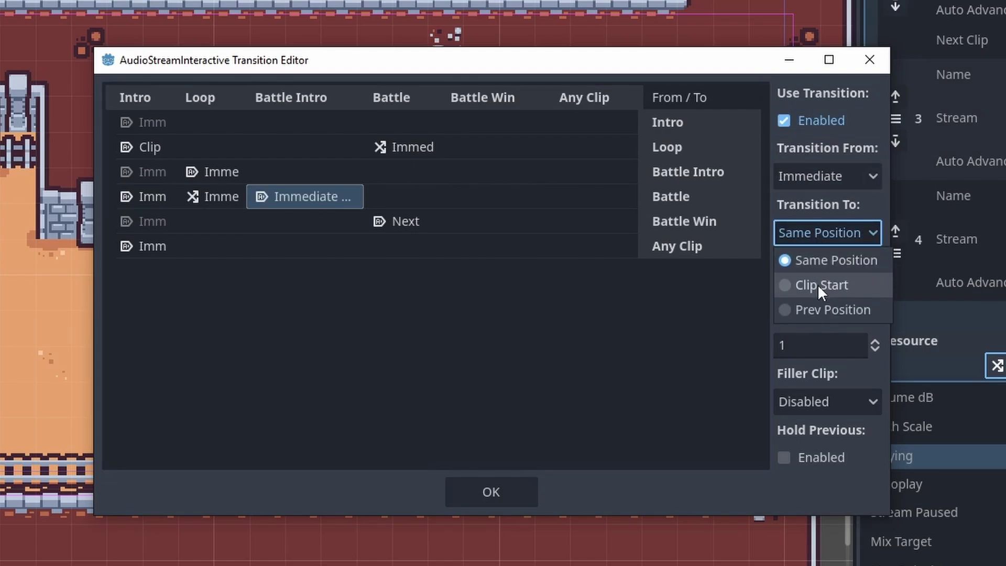
pyautogui.click(817, 284)
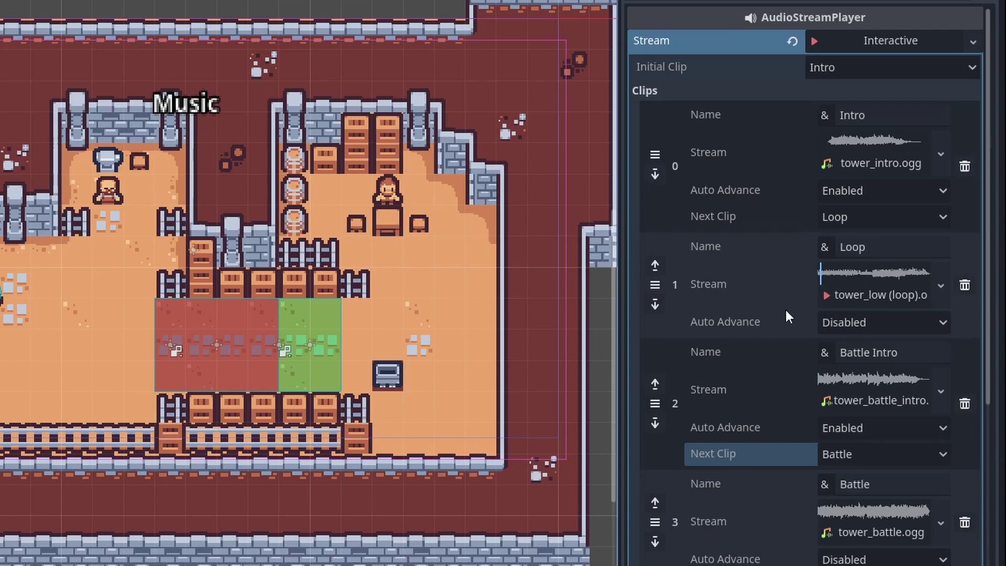
pyautogui.scroll(-2, 754, 300)
pyautogui.scroll(-4, 754, 306)
pyautogui.scroll(-5, 786, 394)
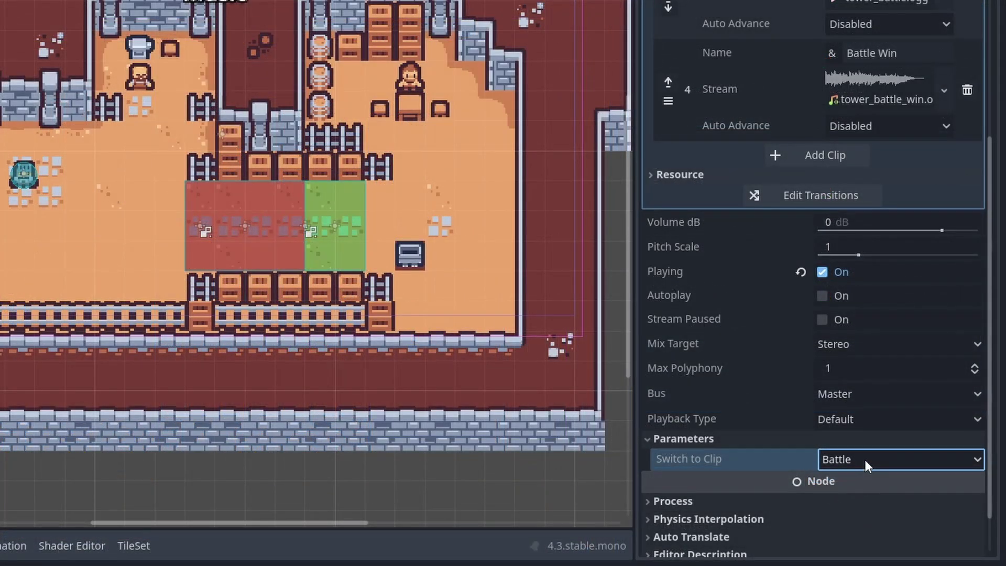
# Set Switch to Clip to Battle Win, then to Loop
pyautogui.click(865, 460)
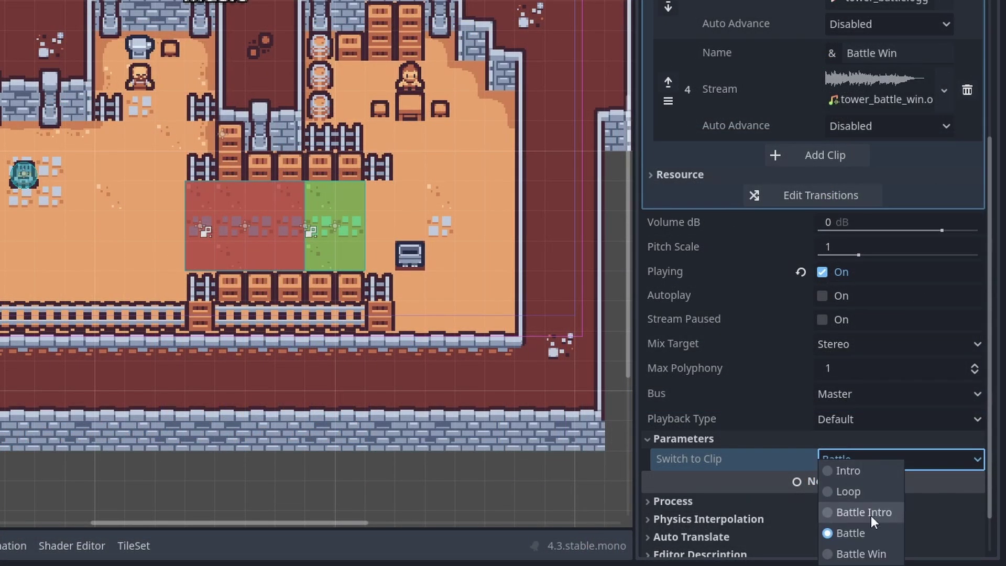
pyautogui.click(871, 552)
pyautogui.click(871, 461)
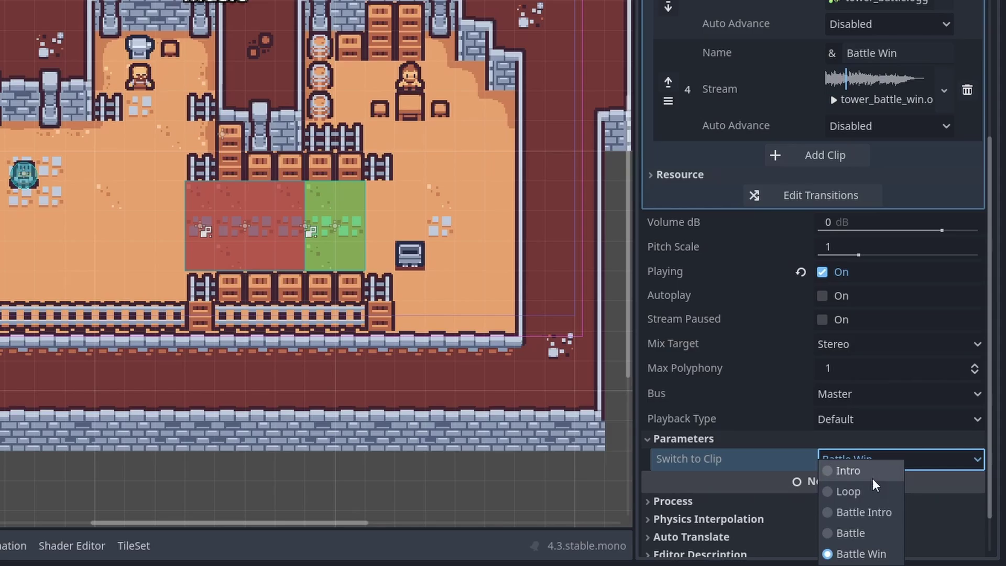
pyautogui.click(875, 493)
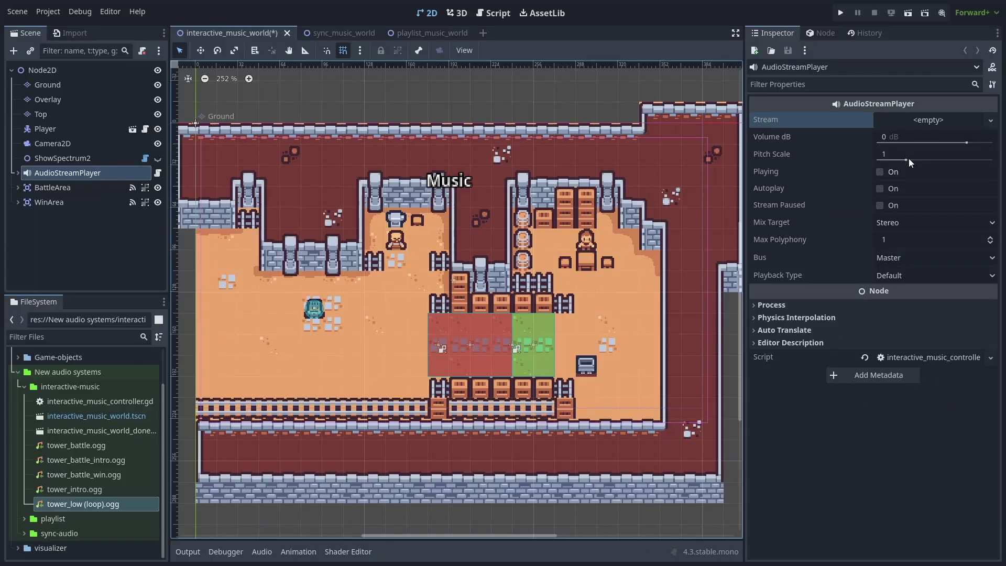
# Create an AudioStreamInteractive with Intro and Loop clips from tower_intro and tower_low (loop)
pyautogui.click(920, 119)
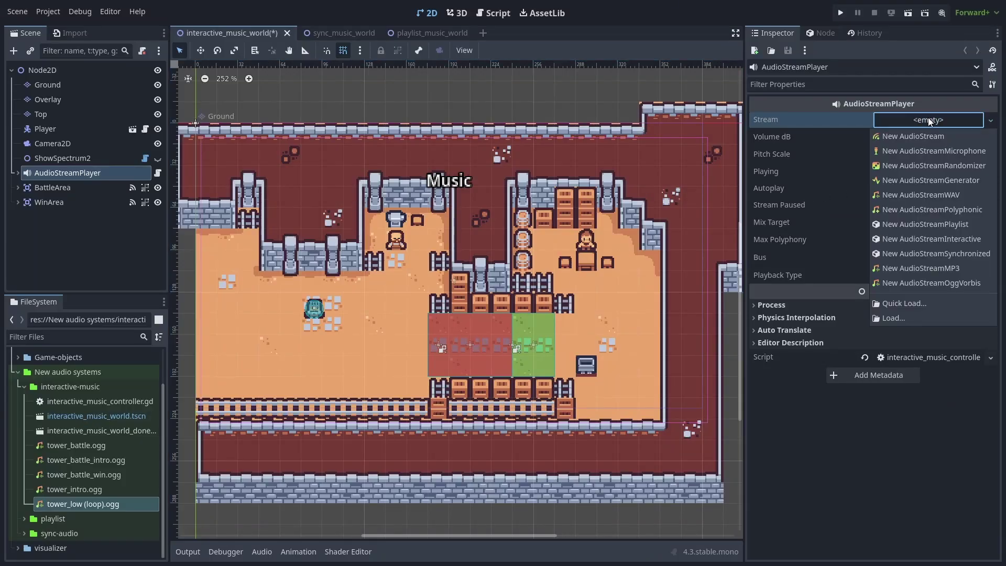
pyautogui.click(924, 240)
pyautogui.click(879, 169)
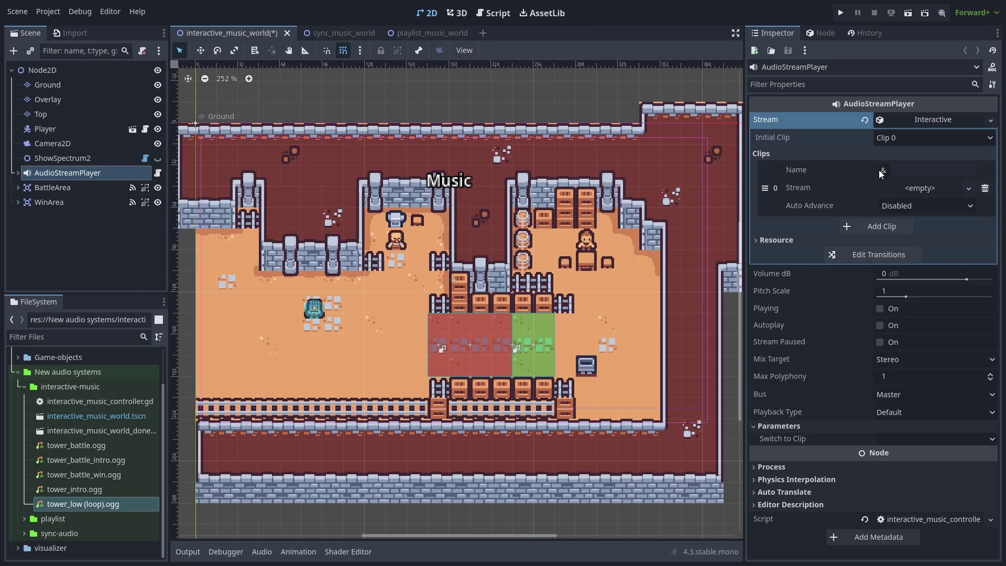
pyautogui.moveTo(101, 486); pyautogui.dragTo(936, 188)
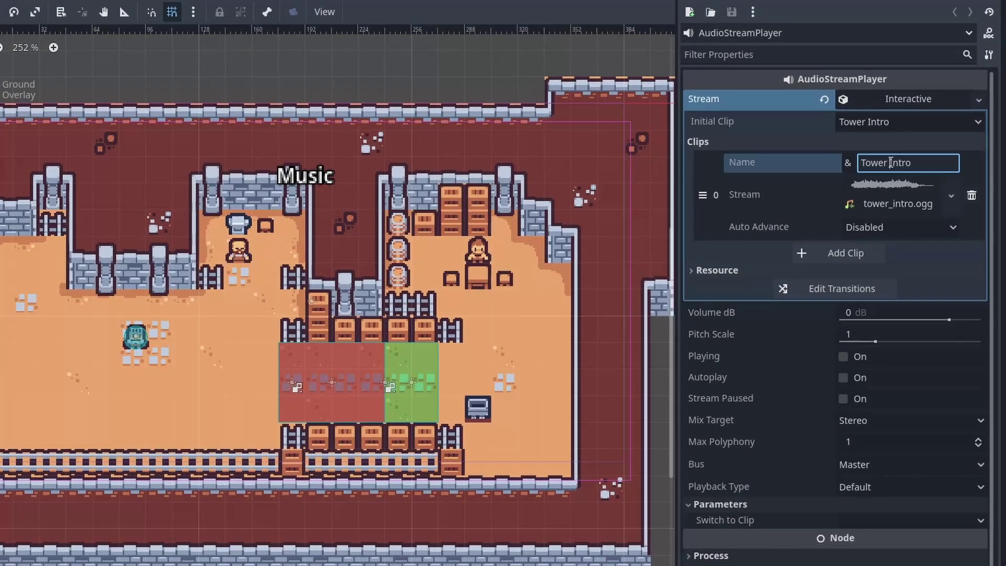
pyautogui.click(909, 166)
pyautogui.press('BackSpace')
pyautogui.press('BackSpace')
pyautogui.press('BackSpace')
pyautogui.click(824, 259)
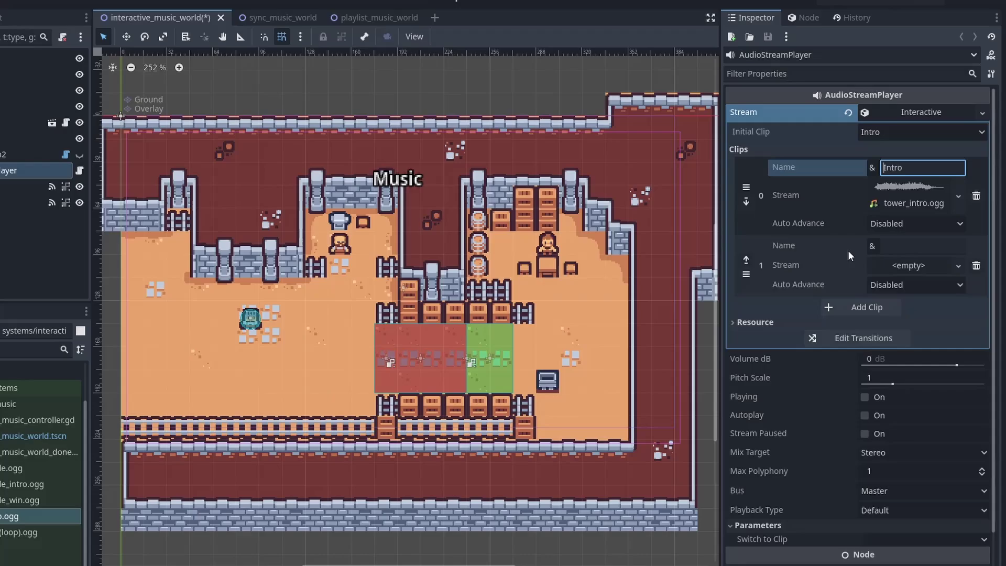
pyautogui.moveTo(83, 504)
pyautogui.mouseDown()
pyautogui.moveTo(289, 466)
pyautogui.moveTo(914, 259)
pyautogui.mouseUp()
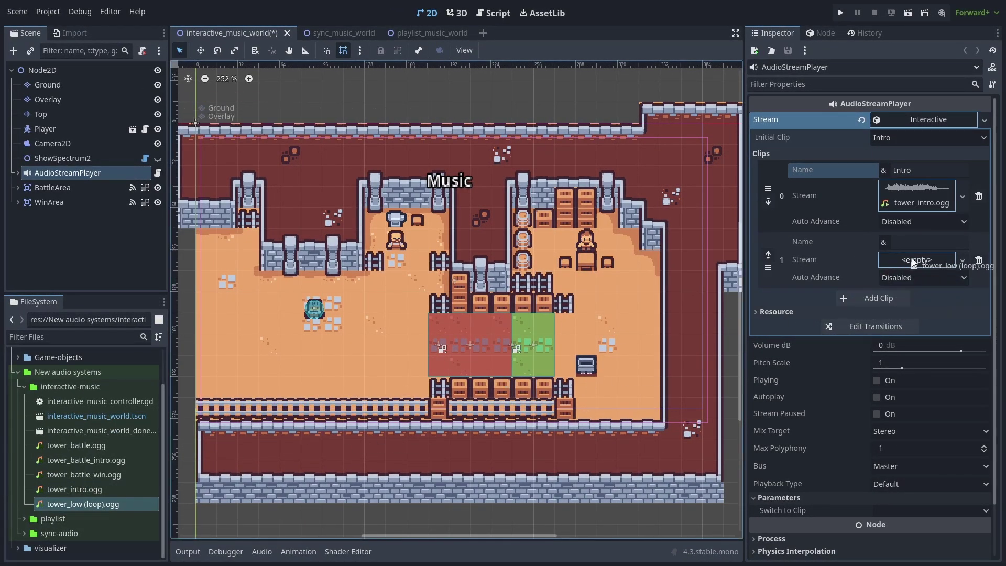
pyautogui.click(960, 242)
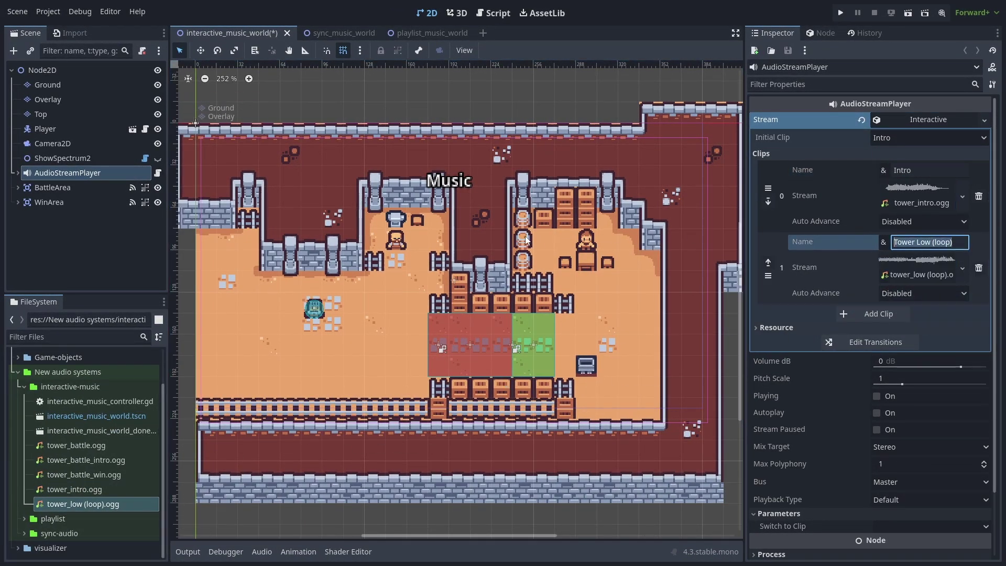
pyautogui.write('Loop')
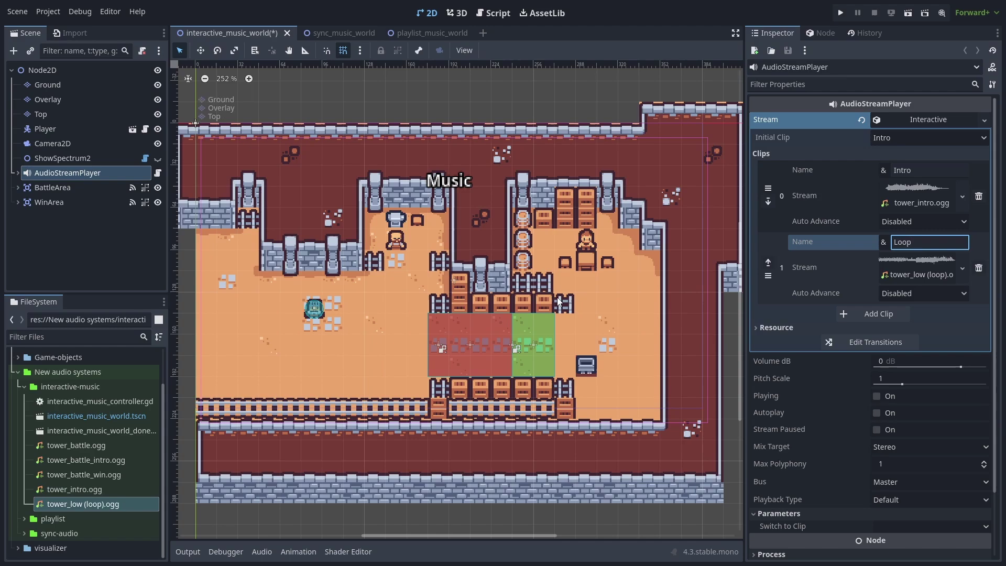
# Add Battle Intro, Battle and Battle Win clips with their tower .ogg tracks
pyautogui.click(885, 315)
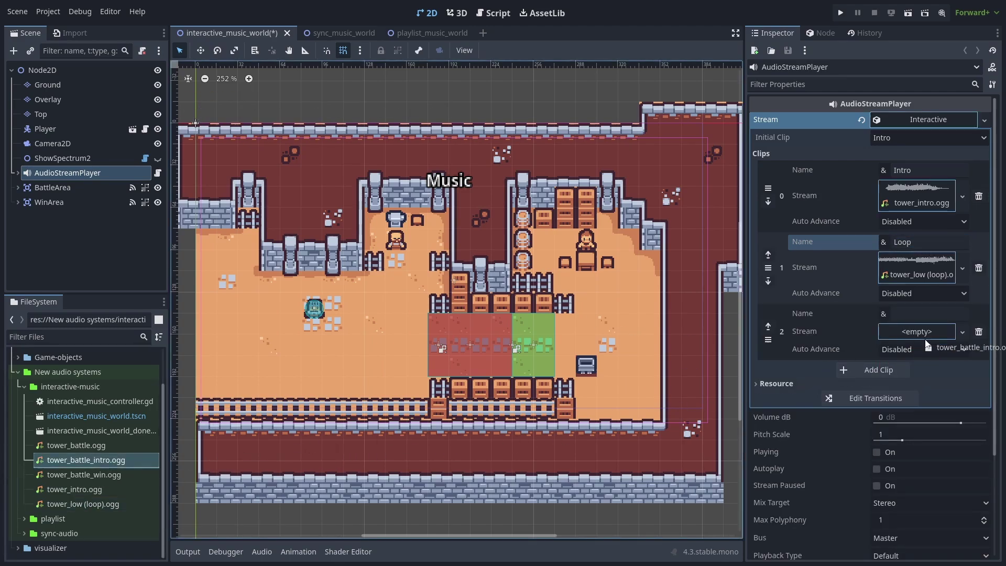
pyautogui.moveTo(86, 460); pyautogui.dragTo(924, 331)
pyautogui.press('Delete')
pyautogui.press('Delete')
pyautogui.click(859, 385)
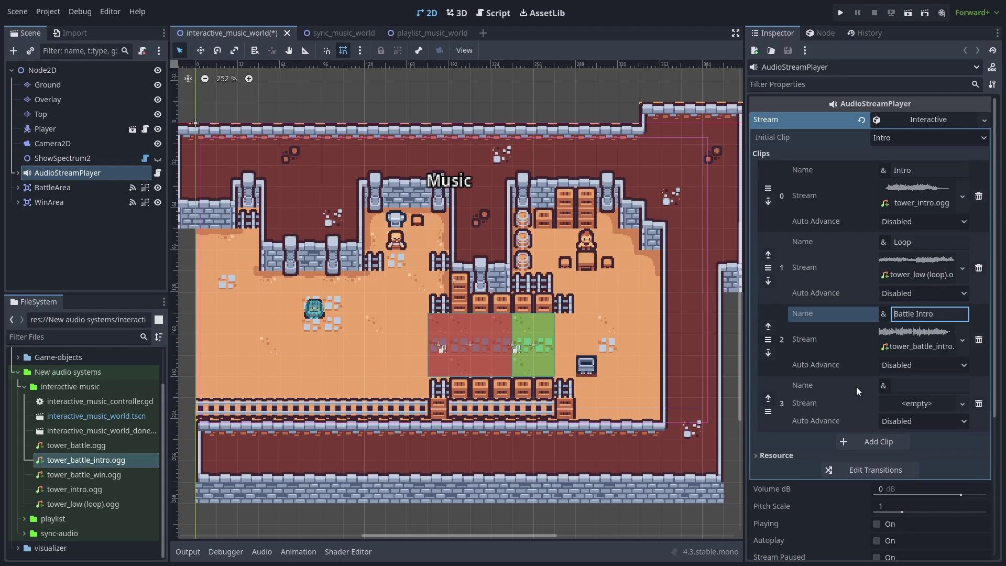
pyautogui.moveTo(95, 445); pyautogui.dragTo(924, 402)
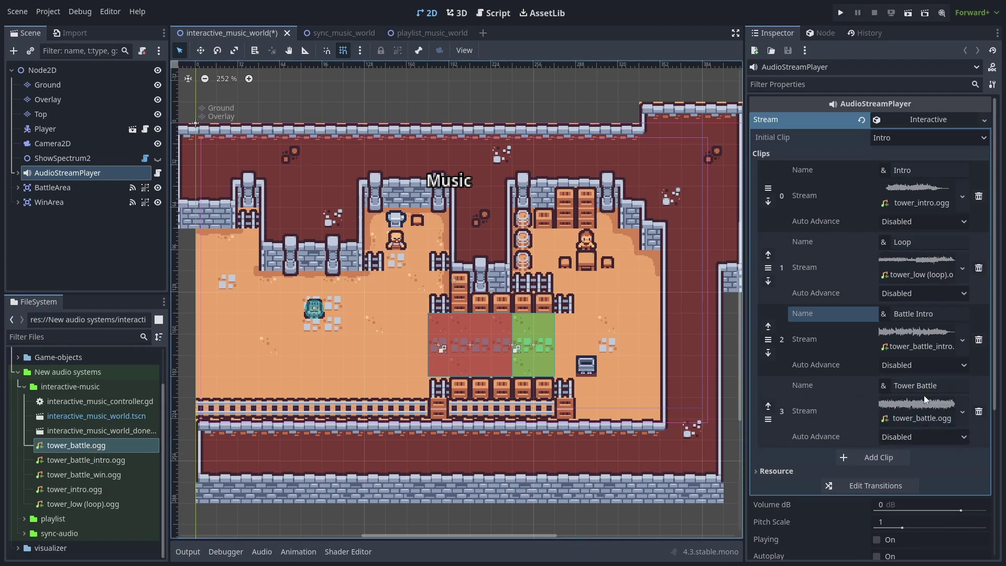
pyautogui.doubleClick(904, 386)
pyautogui.click(869, 460)
pyautogui.moveTo(83, 475); pyautogui.dragTo(926, 481)
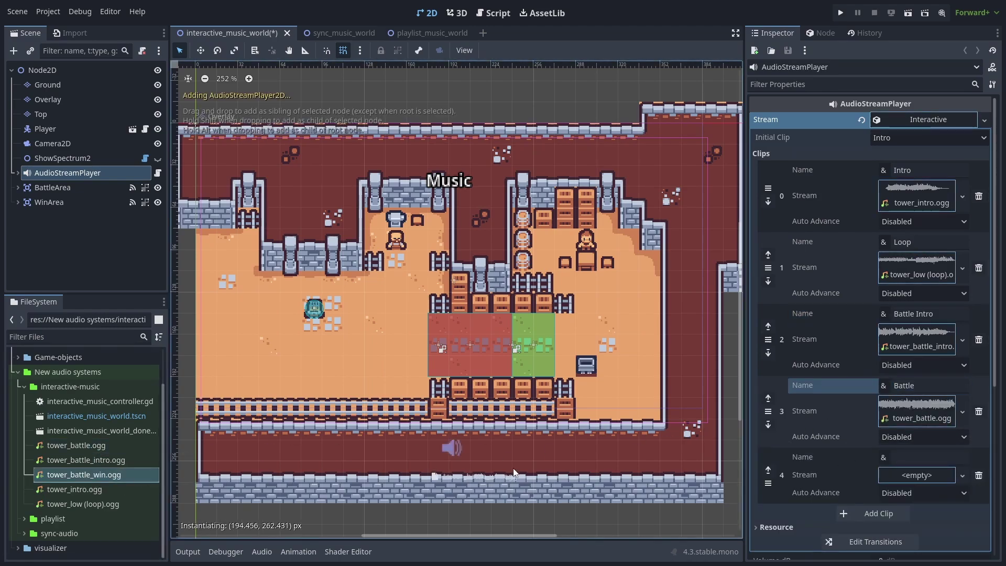
pyautogui.doubleClick(906, 456)
pyautogui.press('Delete')
pyautogui.press('Delete')
pyautogui.write('Battle Win')
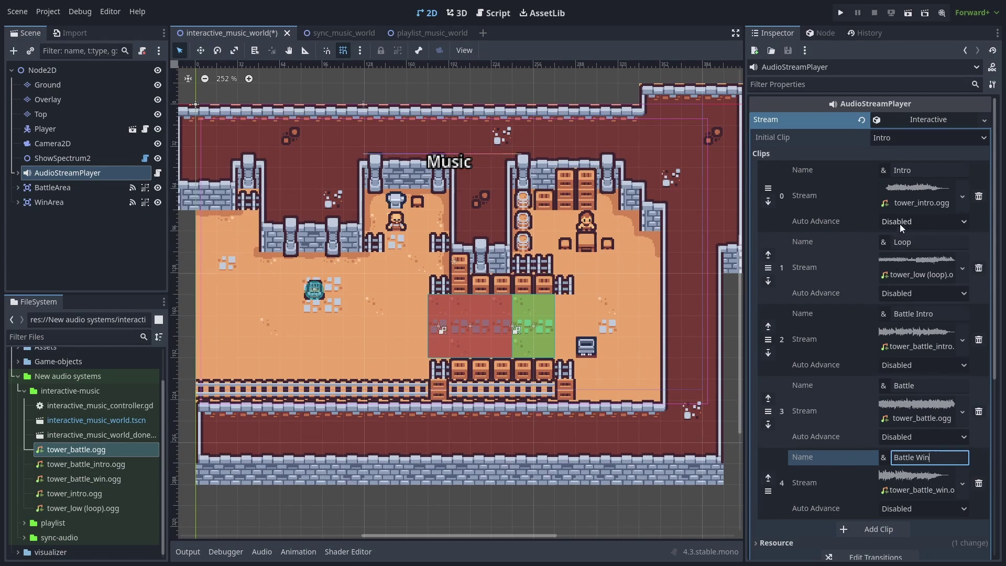
# Enable Auto Advance on the Intro clip with Loop as the next clip
pyautogui.click(901, 222)
pyautogui.click(904, 254)
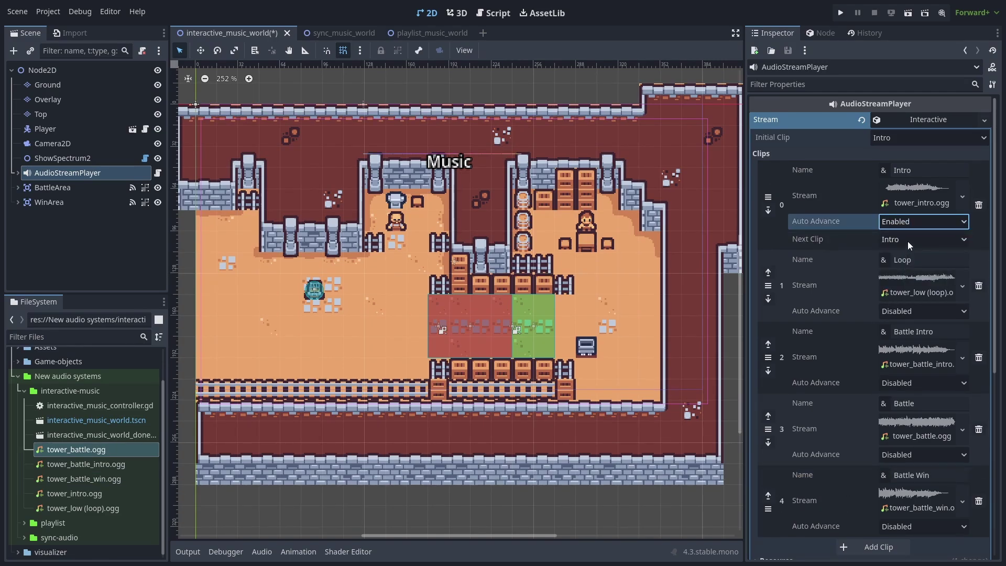
pyautogui.click(908, 241)
pyautogui.click(910, 268)
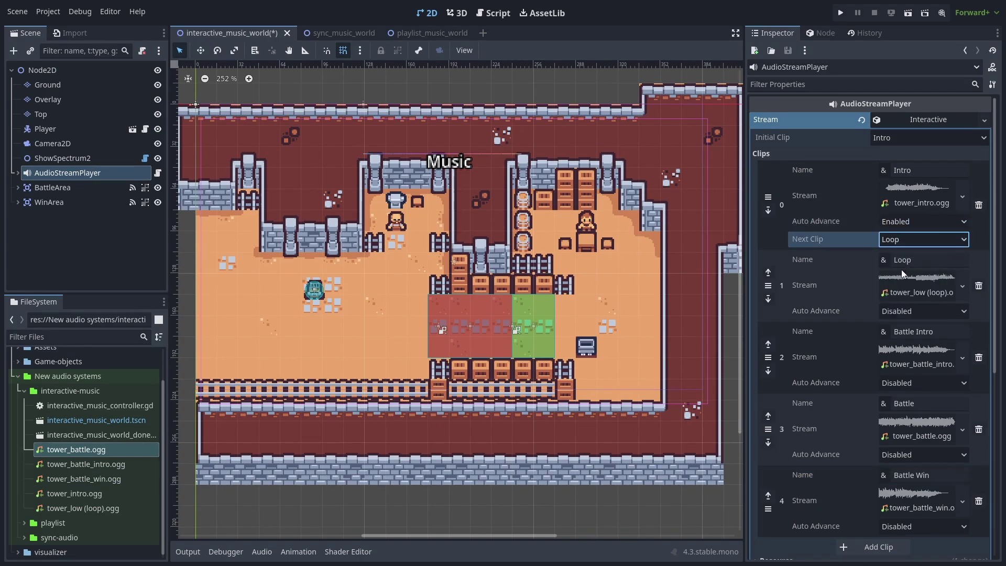
# Make Battle Intro auto-advance to Battle, then start the music playing
pyautogui.click(906, 385)
pyautogui.click(906, 413)
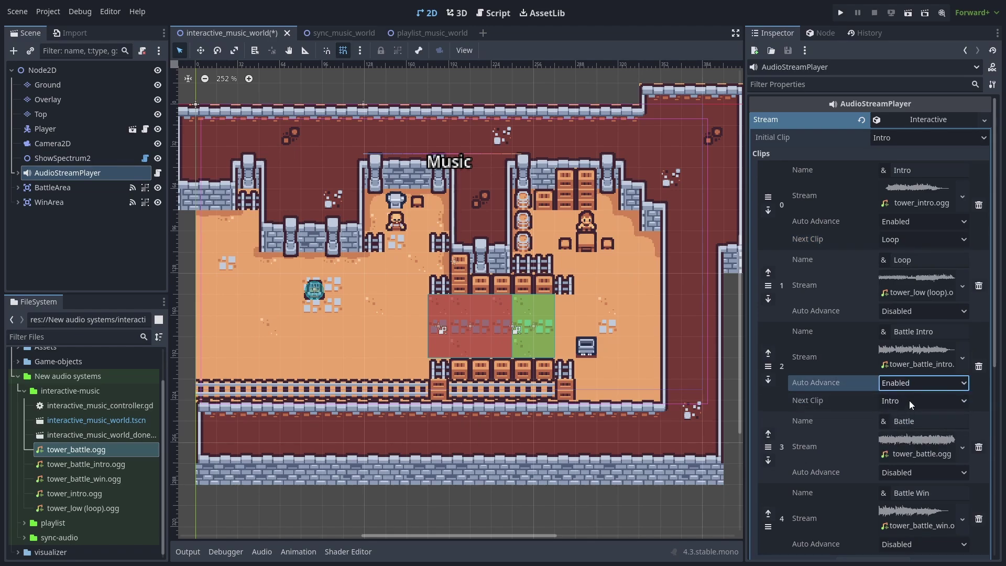
pyautogui.click(909, 399)
pyautogui.click(910, 459)
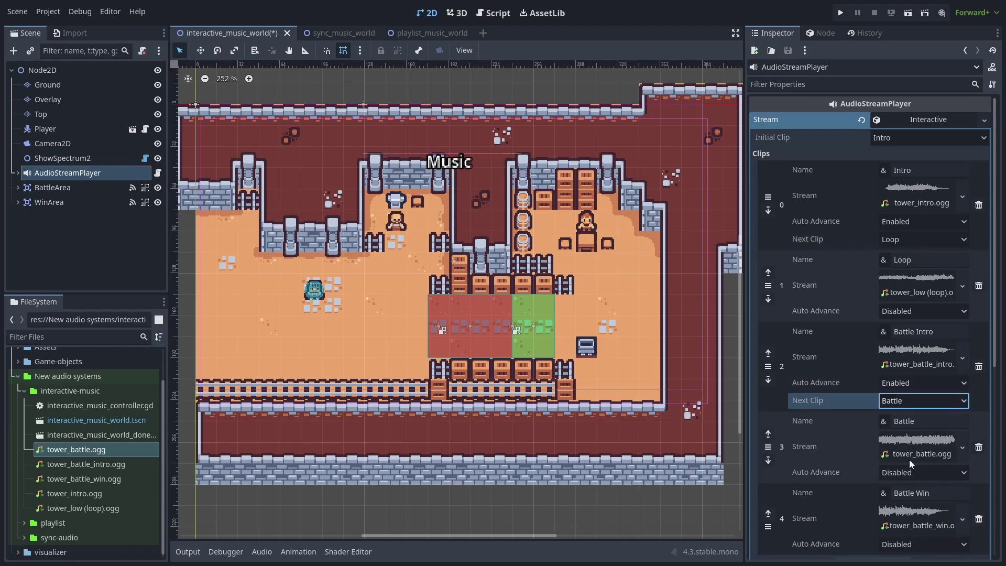
pyautogui.scroll(-2, 851, 412)
pyautogui.scroll(-6, 851, 412)
pyautogui.click(876, 420)
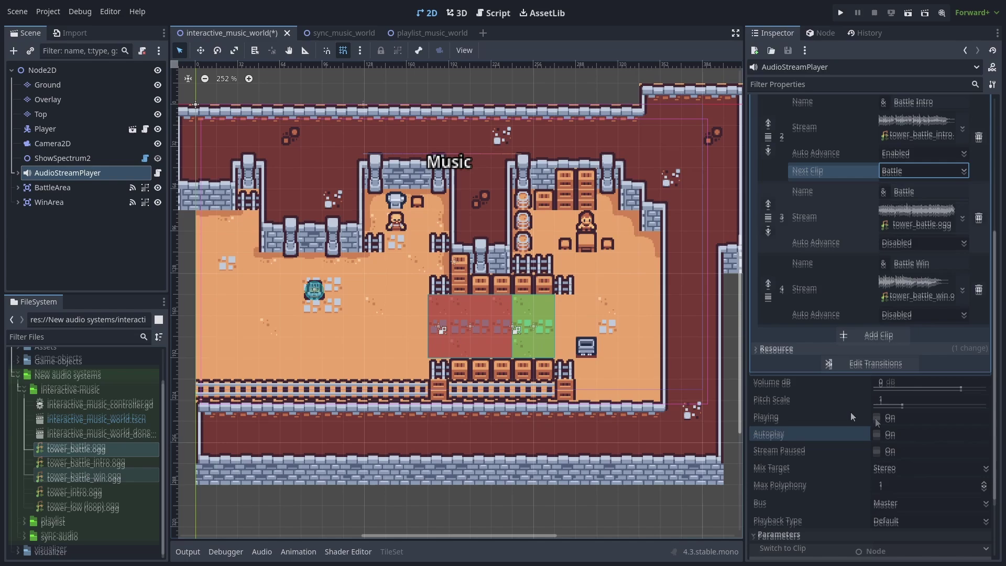
pyautogui.scroll(4, 846, 415)
pyautogui.scroll(4, 845, 409)
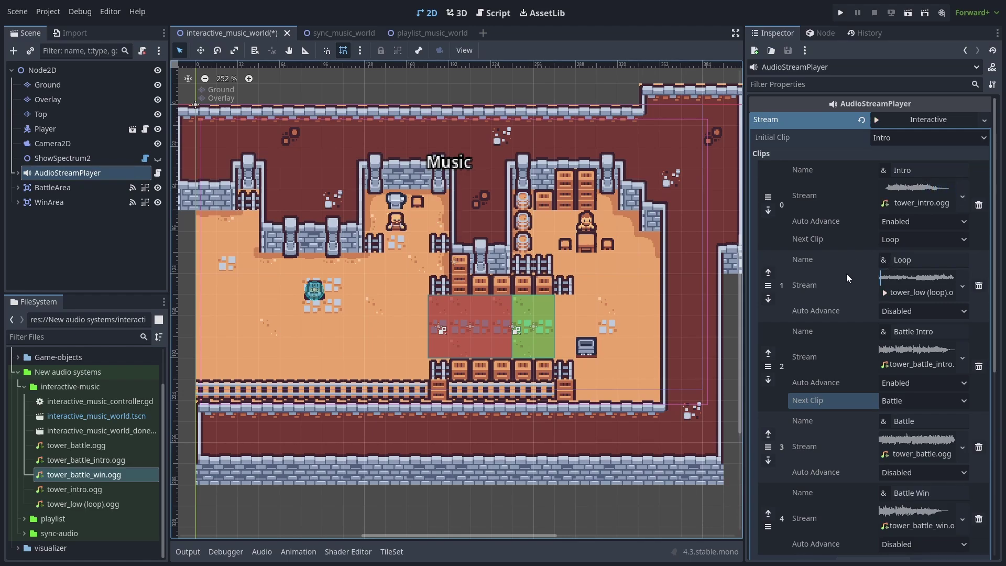
pyautogui.scroll(-5, 838, 272)
pyautogui.scroll(-2, 839, 273)
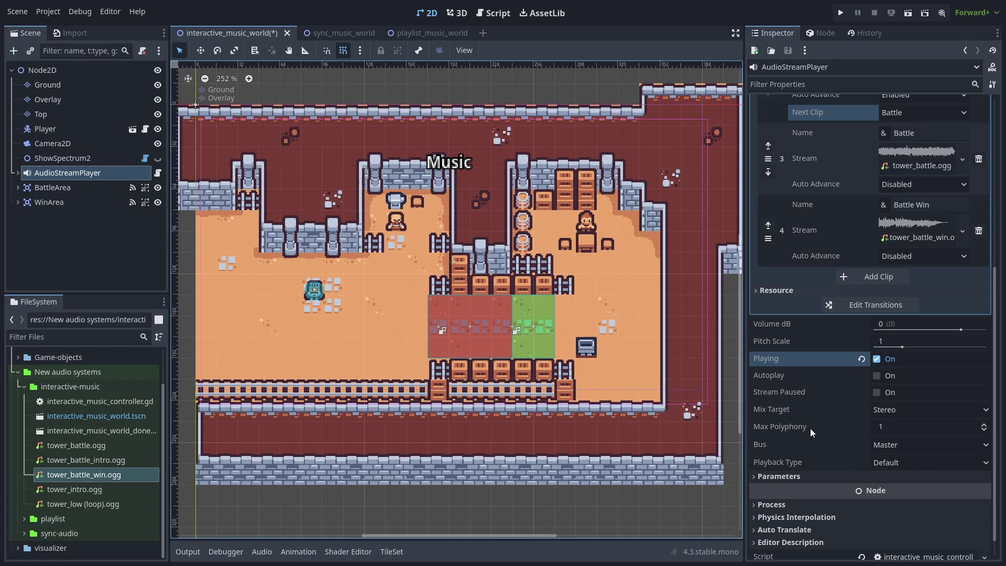
# Set Switch to Clip to Battle, Battle Win, then Loop, and uncheck Playing
pyautogui.click(788, 475)
pyautogui.click(885, 491)
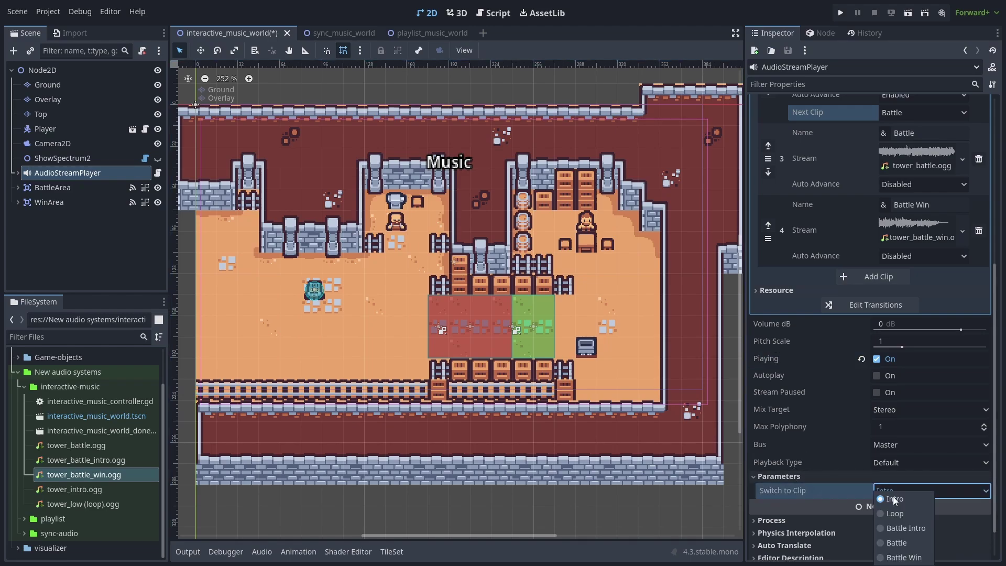
pyautogui.click(904, 541)
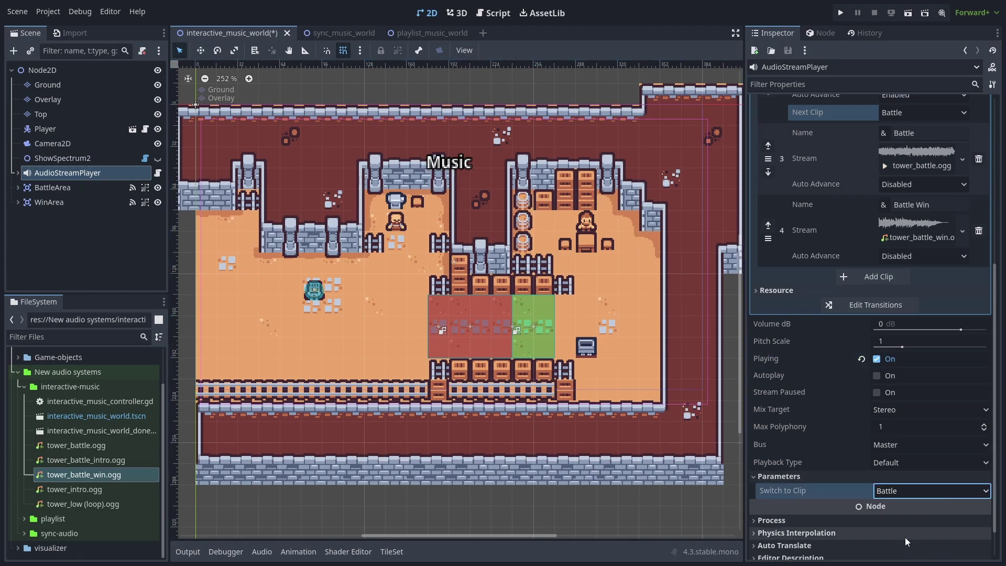
pyautogui.click(906, 490)
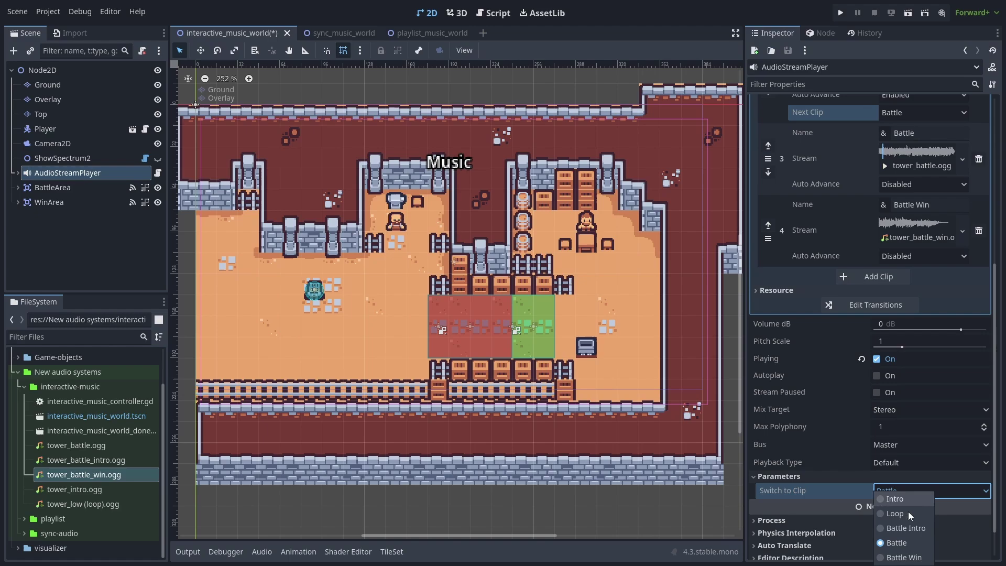
pyautogui.click(912, 556)
pyautogui.click(911, 493)
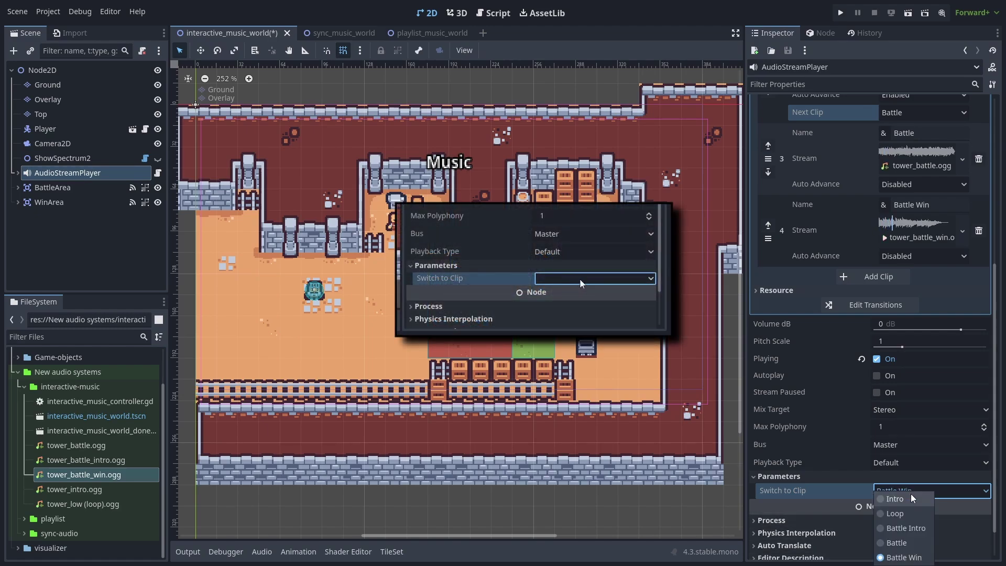
pyautogui.click(914, 515)
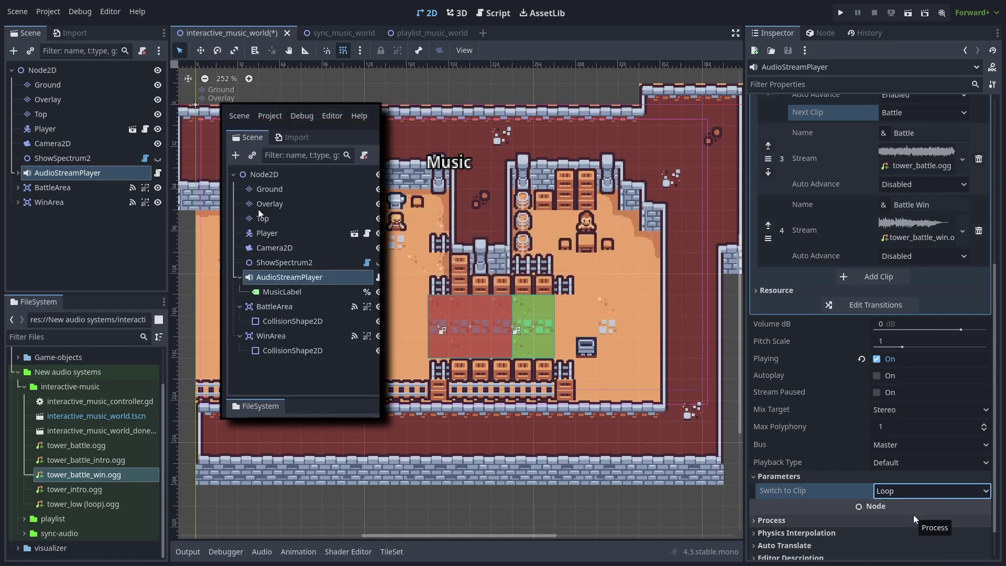
pyautogui.click(878, 359)
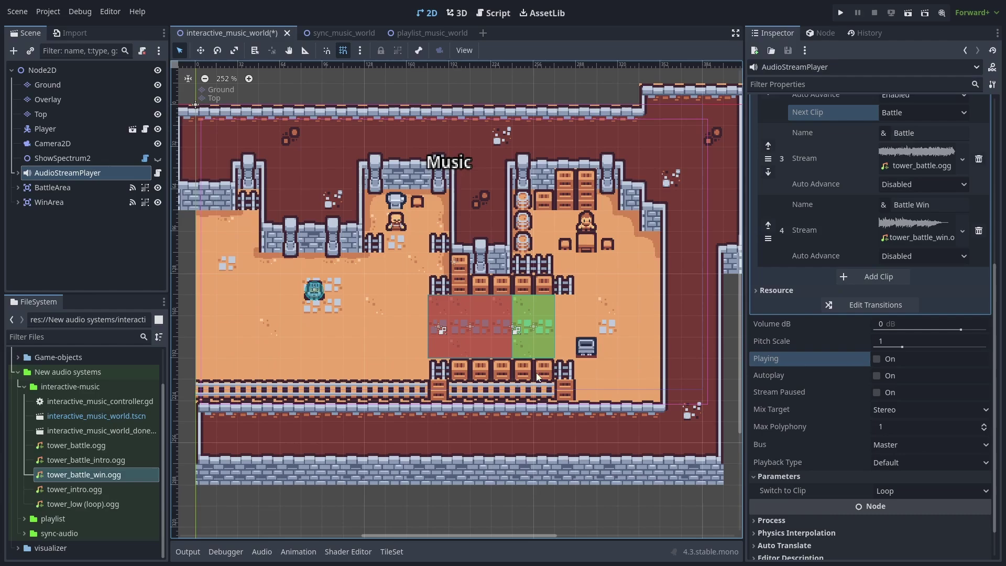
# Enable a 12-beat count on tower_intro.ogg and reimport it
pyautogui.doubleClick(96, 490)
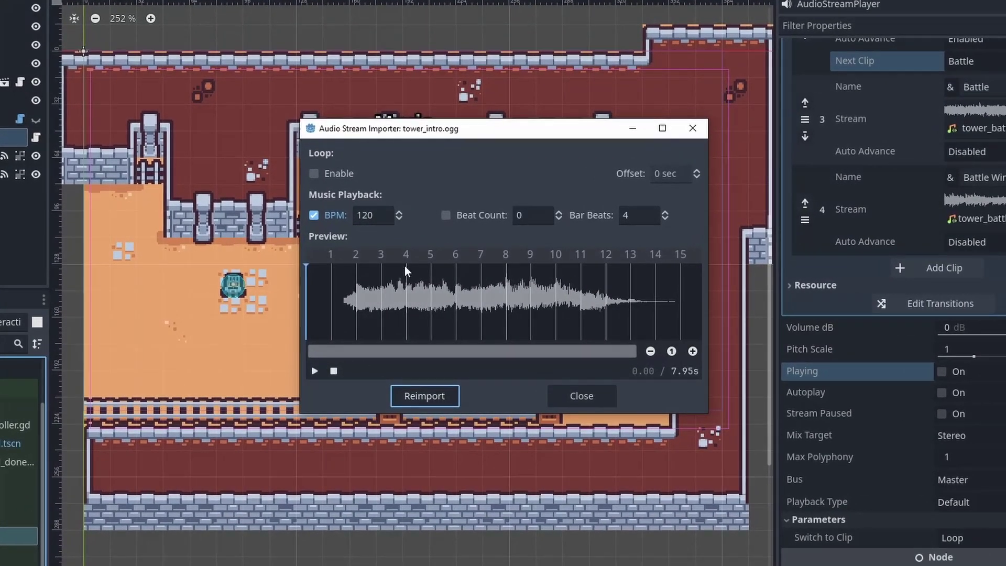
pyautogui.click(317, 218)
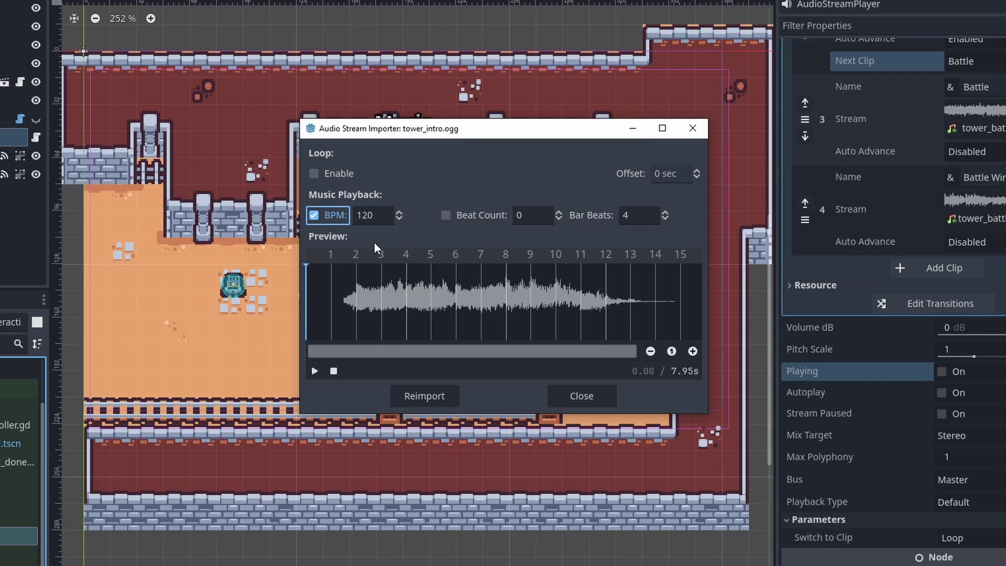
pyautogui.click(448, 215)
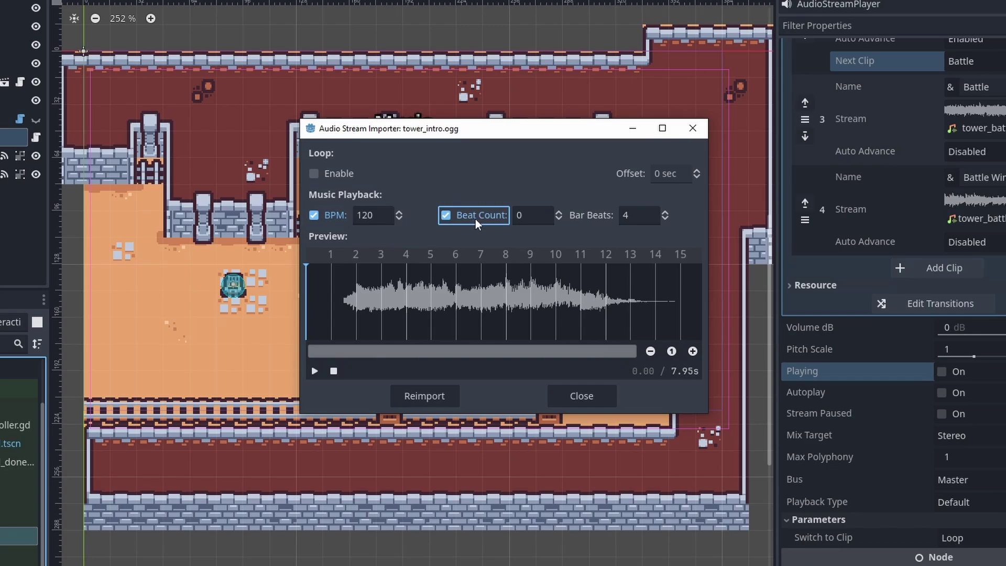
pyautogui.click(562, 213)
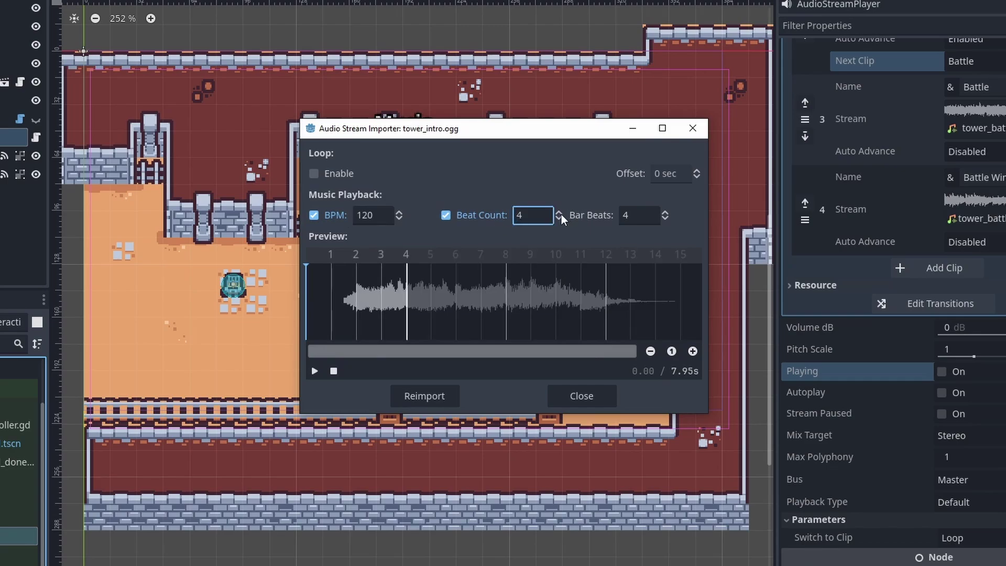
pyautogui.click(561, 213)
pyautogui.click(561, 213)
pyautogui.click(562, 213)
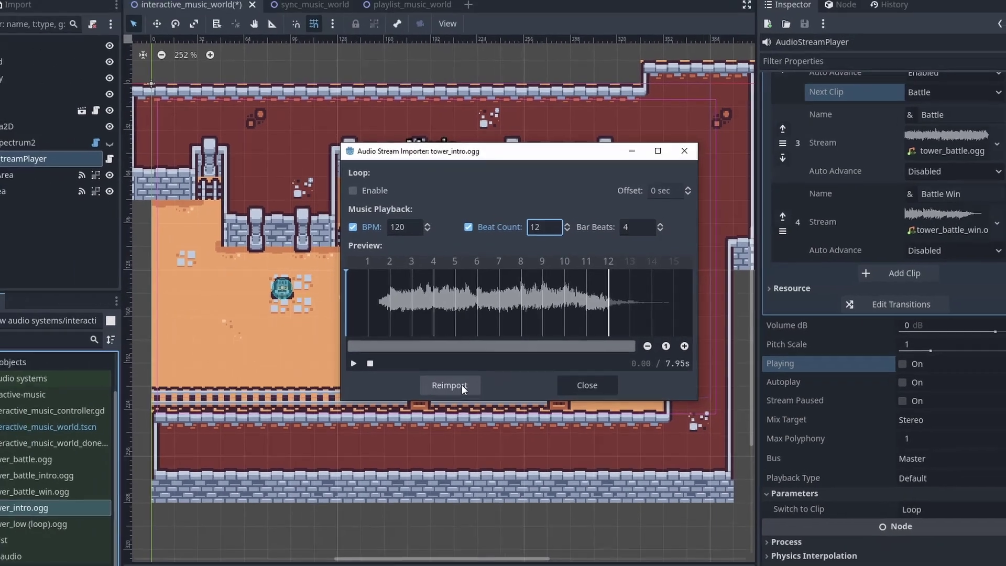
pyautogui.click(477, 378)
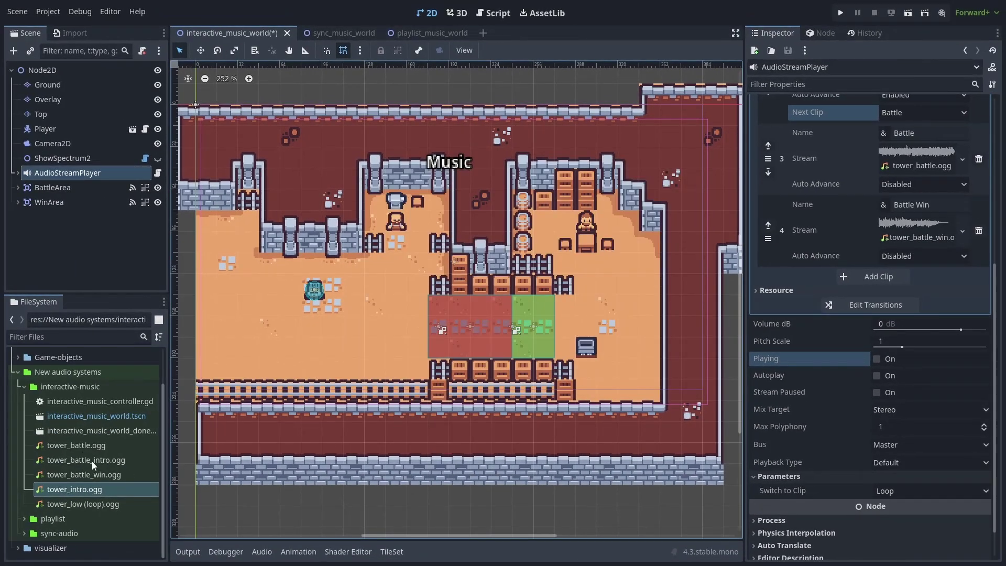
# Set tower_battle_win.ogg to 11 beats, reimport it, and play the music again
pyautogui.doubleClick(86, 459)
pyautogui.click(572, 231)
pyautogui.click(467, 377)
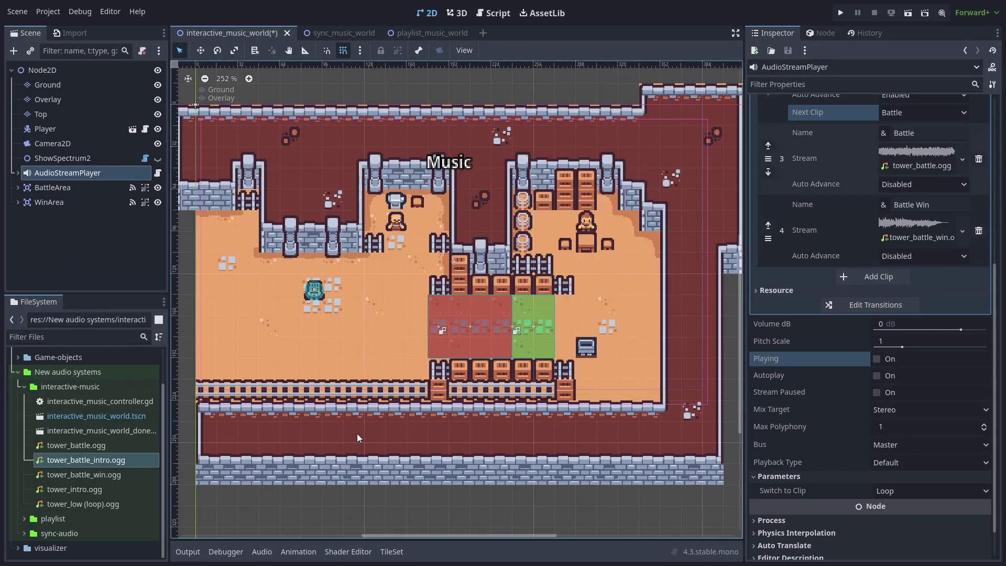
pyautogui.doubleClick(83, 474)
pyautogui.click(572, 232)
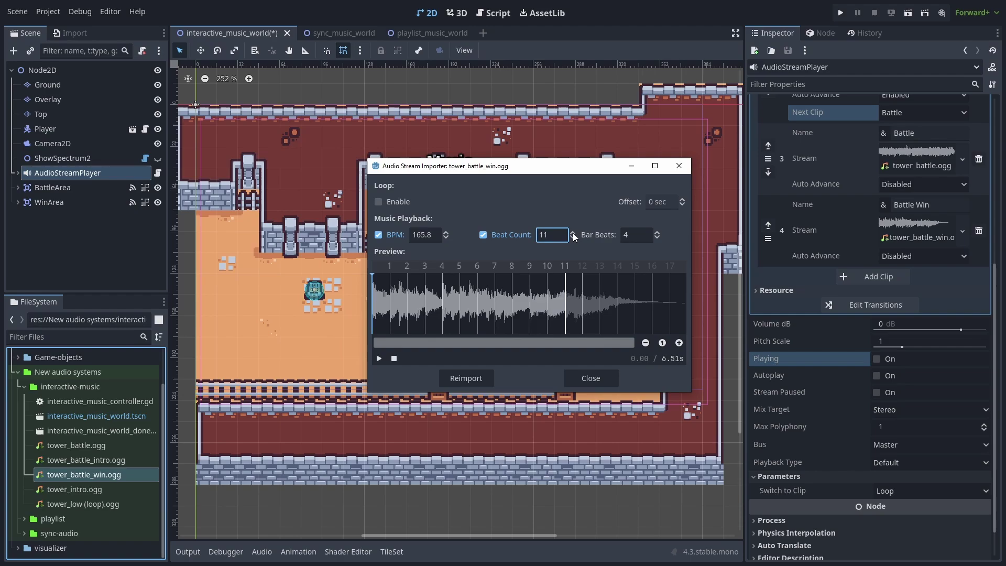
pyautogui.click(466, 378)
pyautogui.click(877, 359)
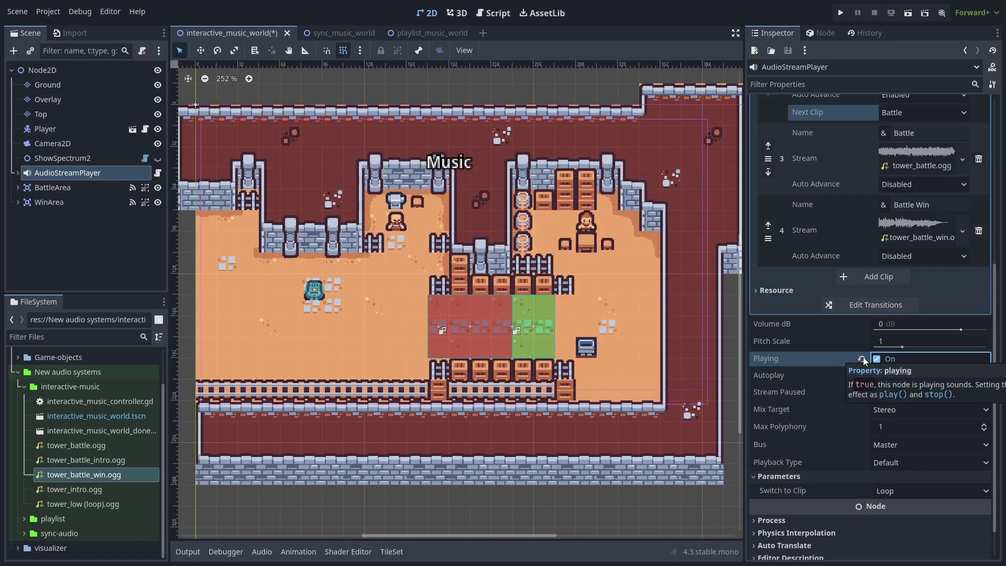
pyautogui.scroll(2, 827, 357)
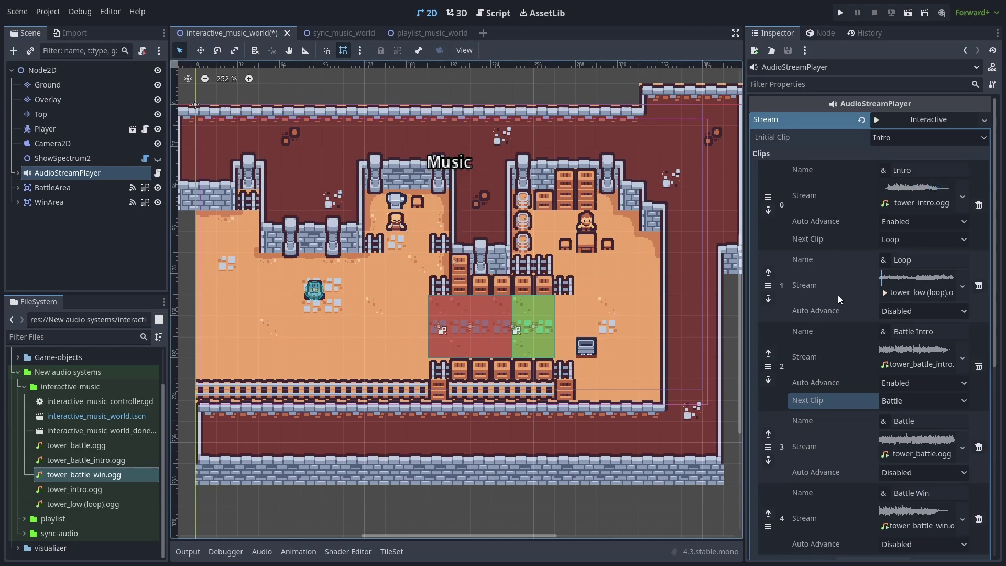
pyautogui.scroll(-3, 835, 298)
pyautogui.scroll(-3, 838, 308)
# Stop playback and enable an immediate Loop-to-Intro transition in the transition editor
pyautogui.click(877, 416)
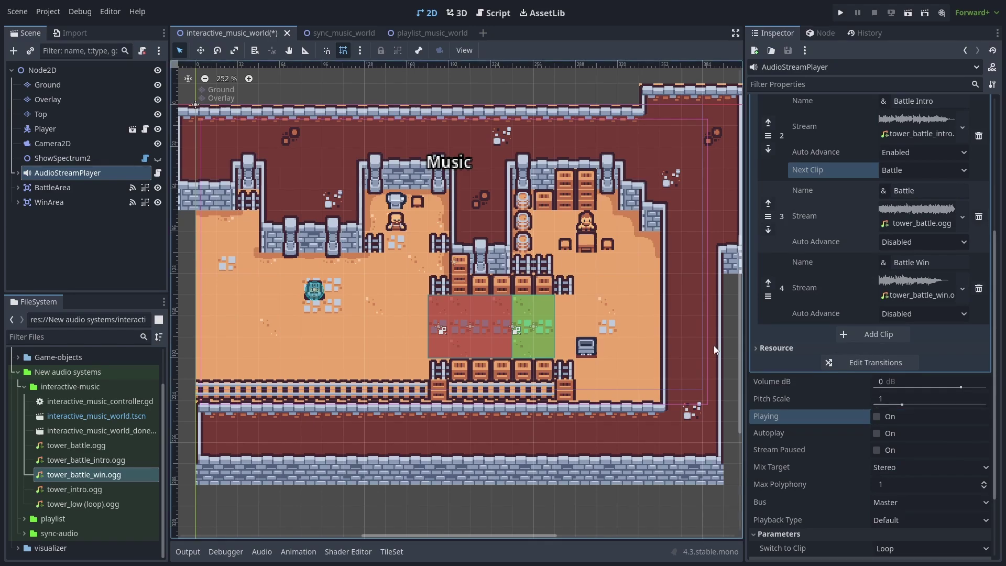
pyautogui.click(874, 363)
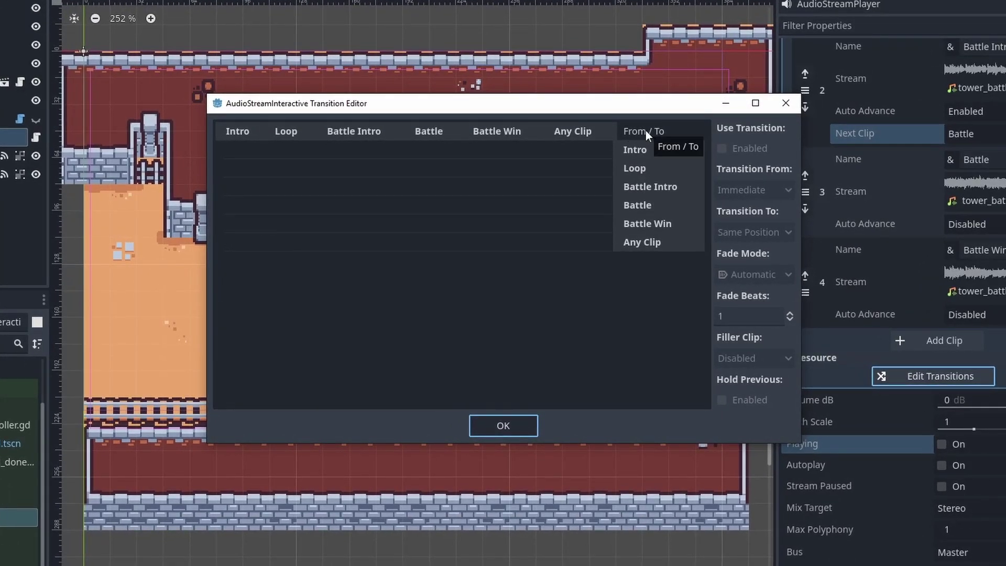
pyautogui.click(237, 167)
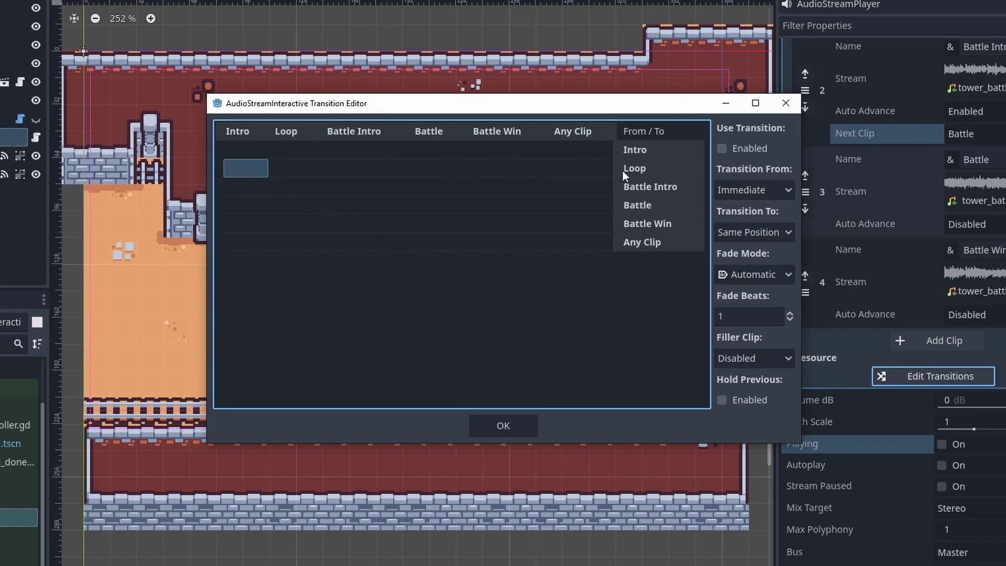
pyautogui.click(740, 149)
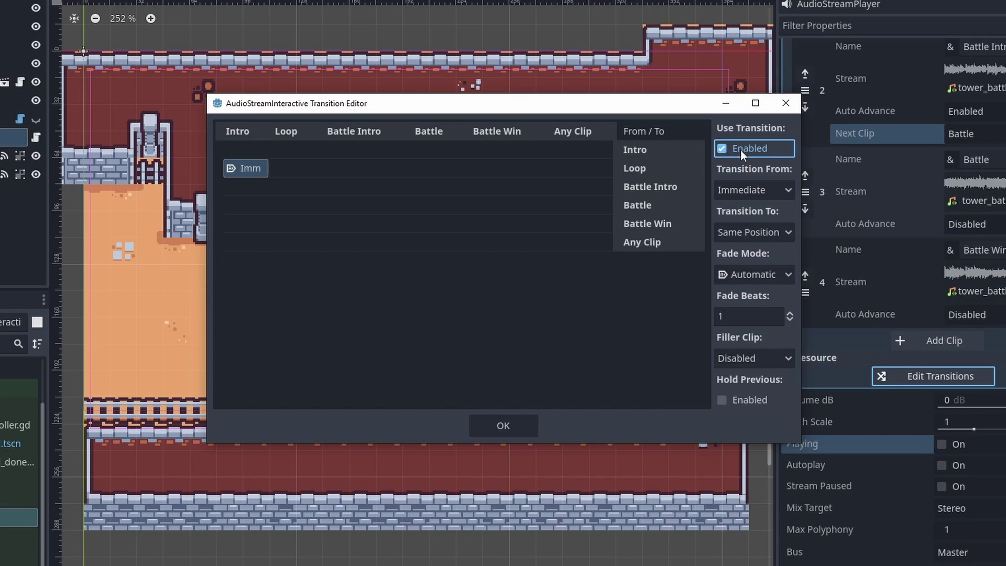
pyautogui.click(733, 187)
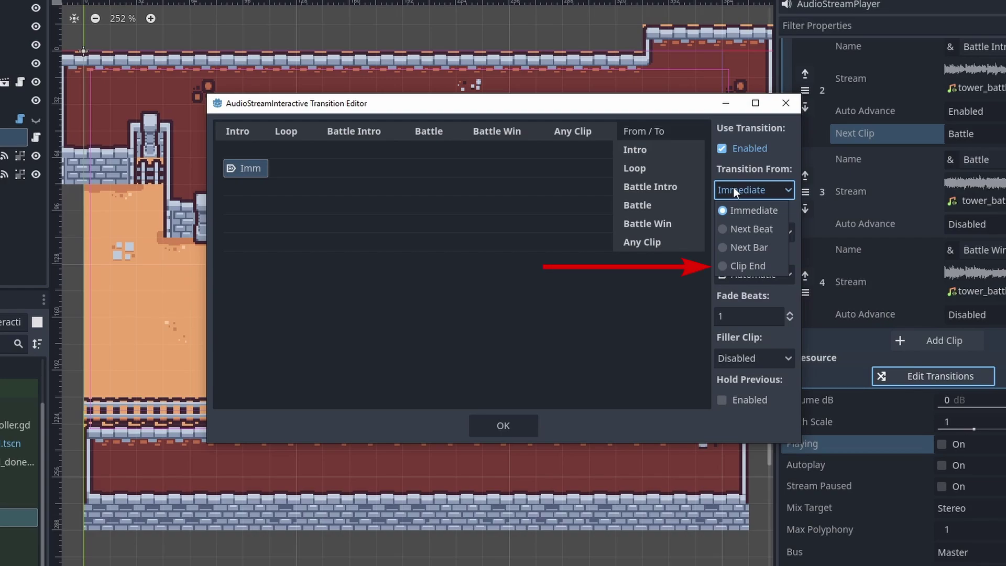
# Set the Loop-to-Intro transition to run from Clip End to Clip Start
pyautogui.click(751, 266)
pyautogui.click(745, 233)
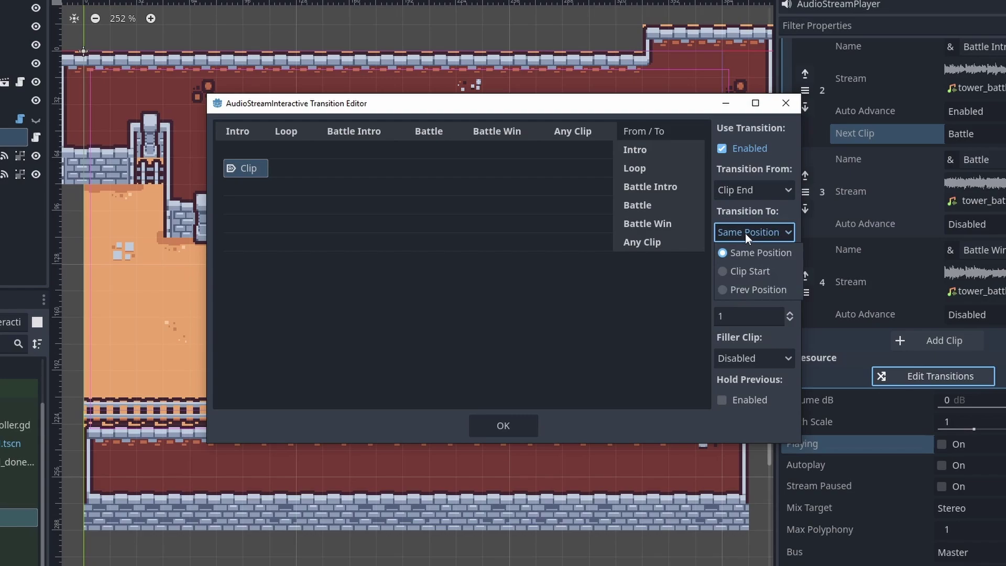
pyautogui.click(747, 271)
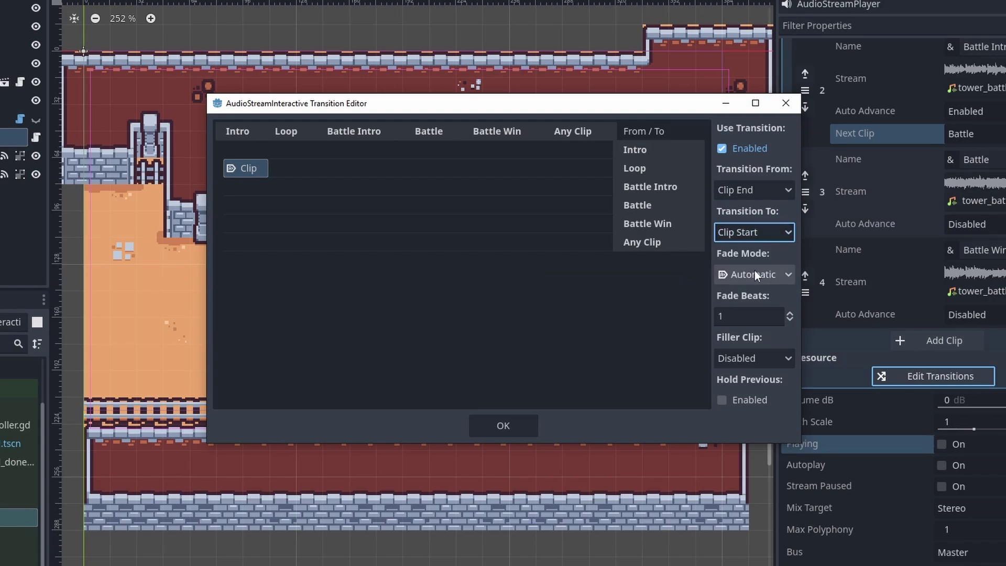
pyautogui.click(754, 273)
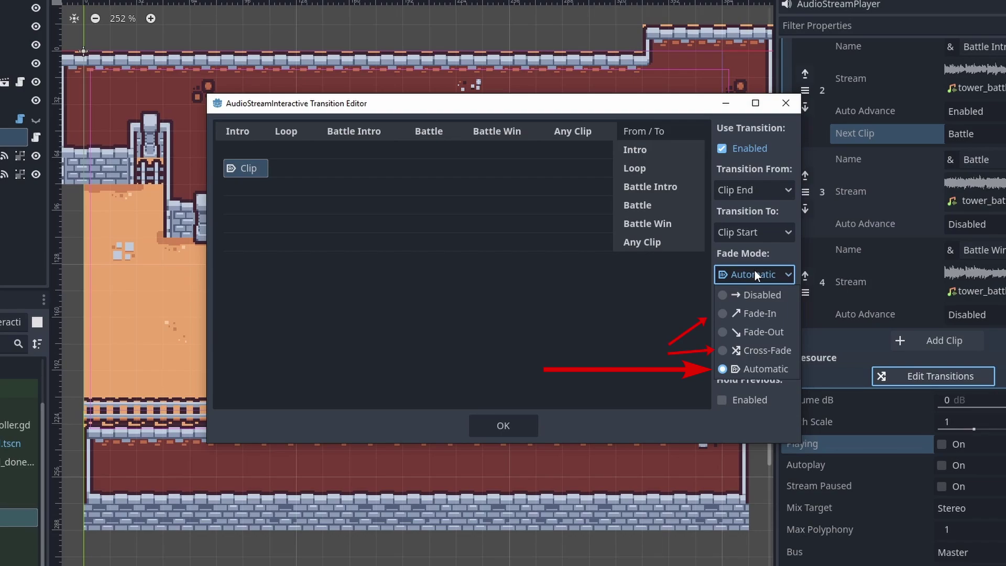
# Keep Automatic fade, then enable the Any Clip-to-Intro transition starting at Clip Start
pyautogui.click(755, 270)
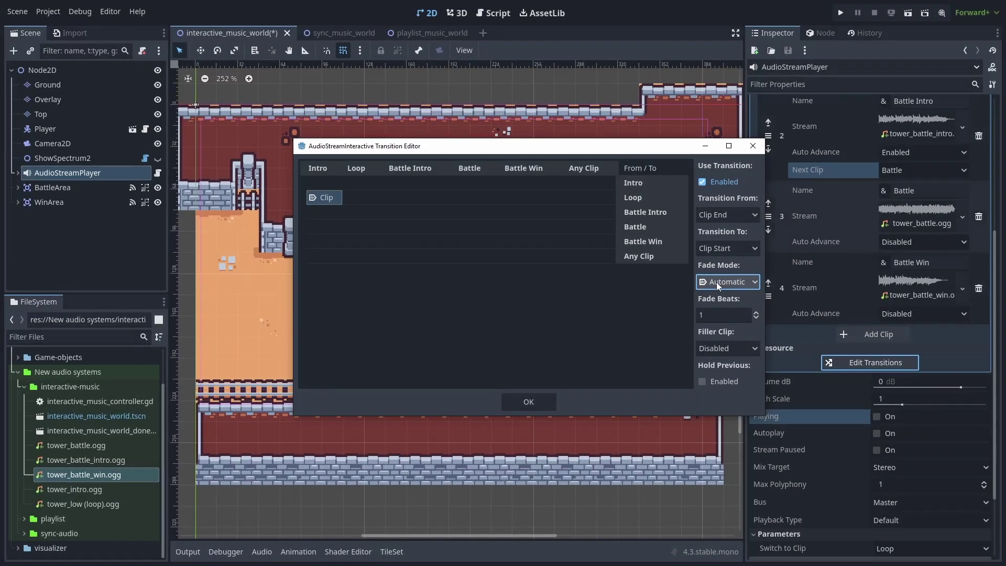
pyautogui.click(326, 256)
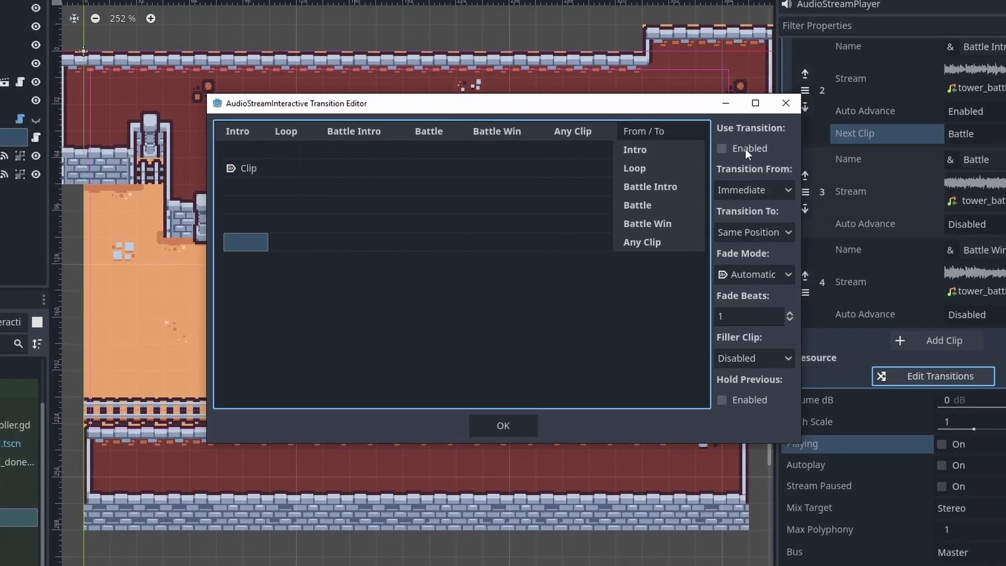
pyautogui.click(745, 149)
pyautogui.click(761, 231)
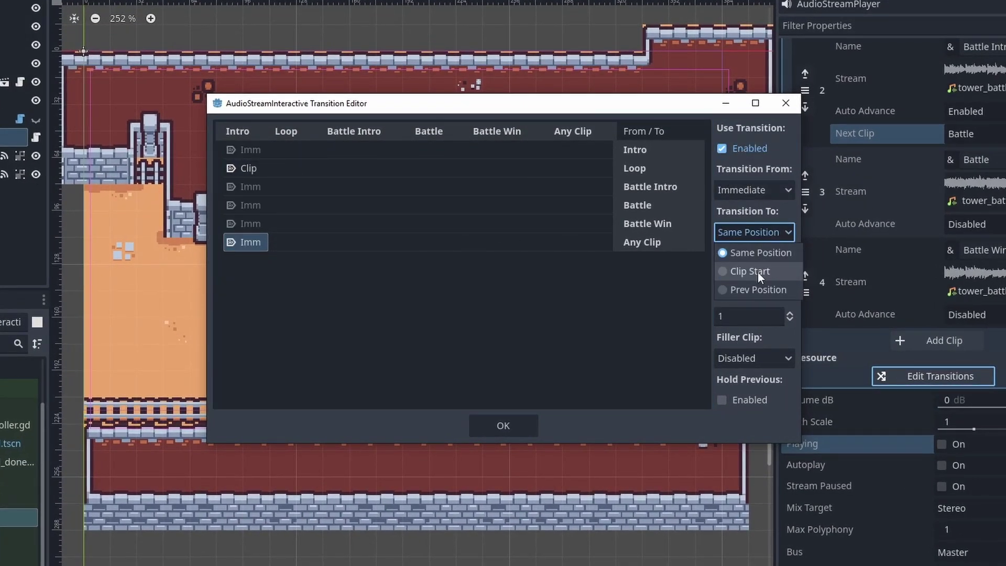
pyautogui.click(757, 272)
# Toggle the Any Clip-to-Any Clip transition on and back off
pyautogui.click(604, 239)
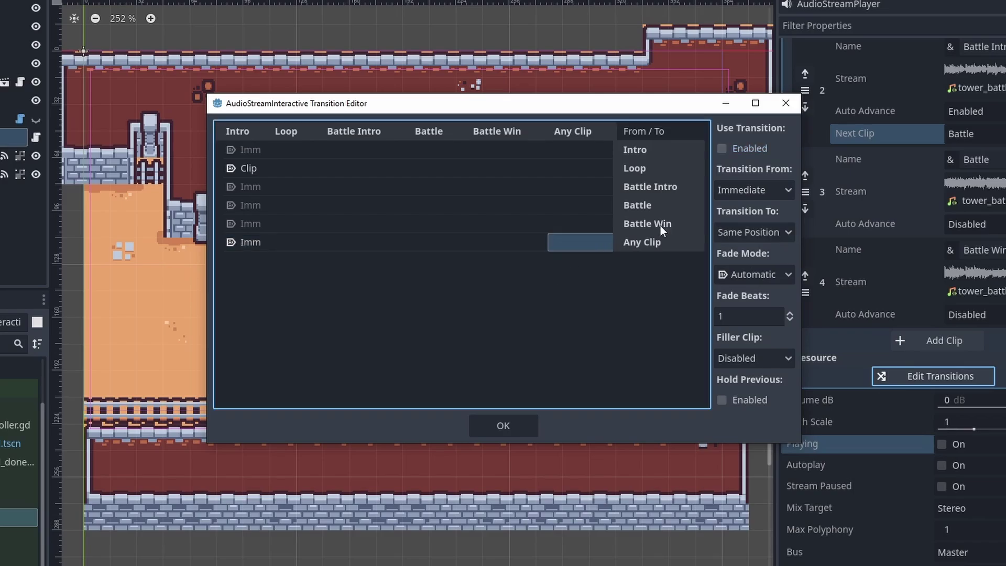
pyautogui.click(740, 151)
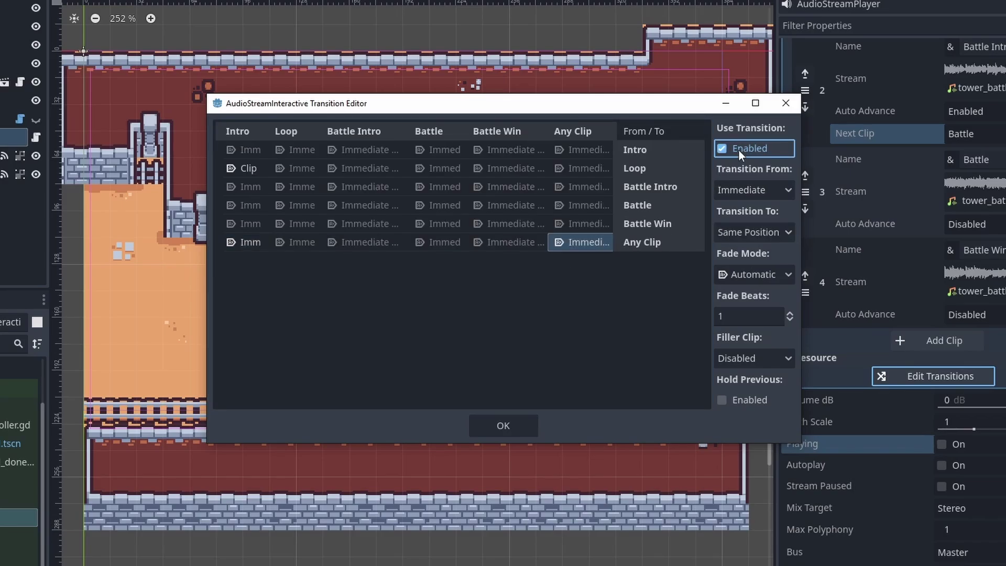
pyautogui.click(739, 150)
# Close the transition editor, briefly play the music, and set Switch to Clip to Intro
pyautogui.click(520, 418)
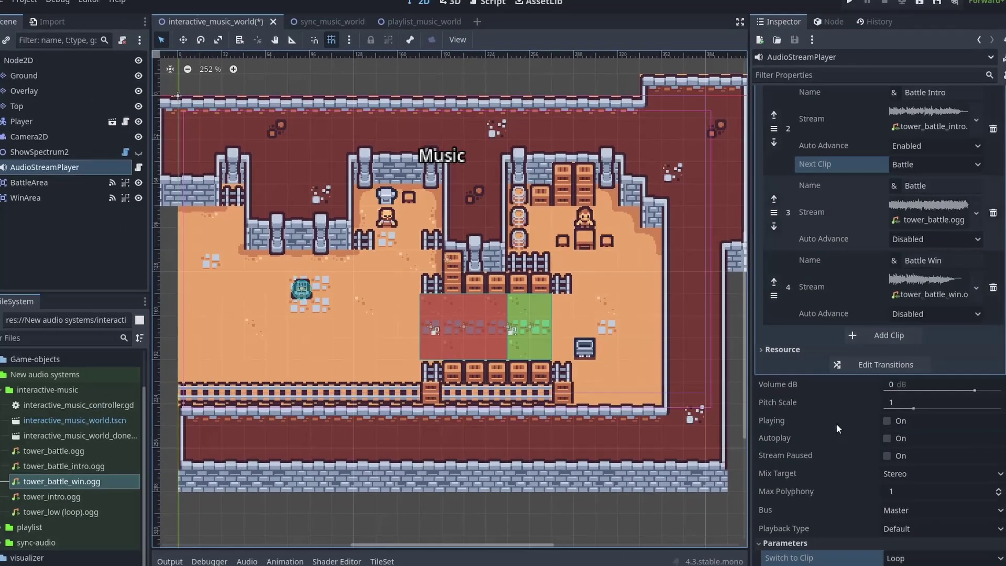
pyautogui.click(879, 417)
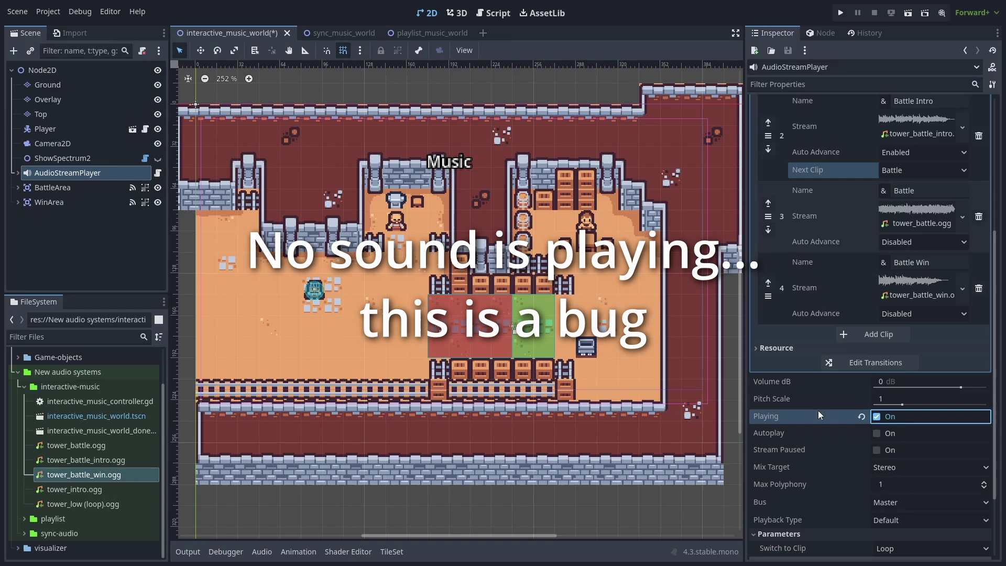
pyautogui.click(877, 416)
pyautogui.click(896, 550)
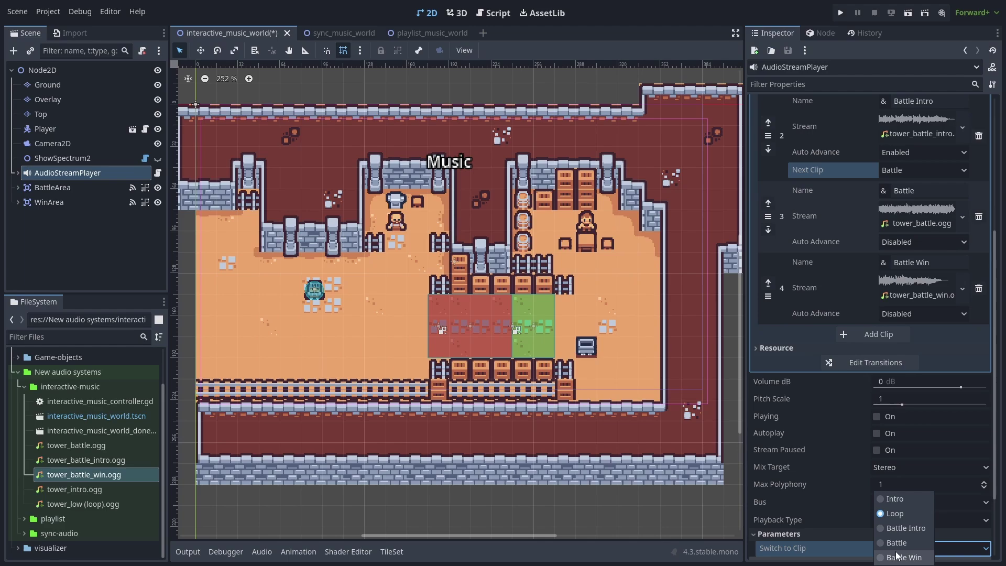
pyautogui.click(896, 498)
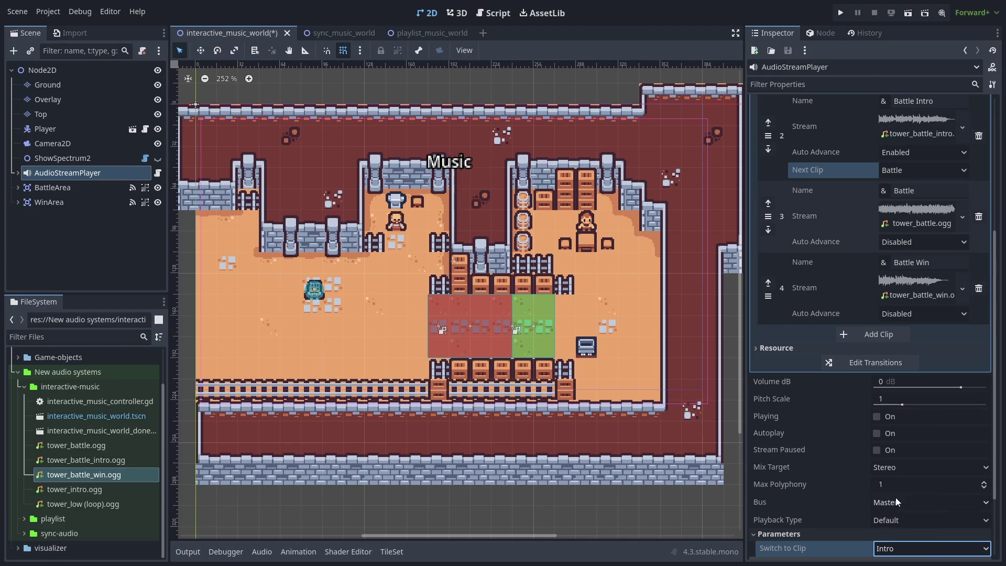
# Play the music, switching to Battle, back to Intro, then Loop, and stop
pyautogui.click(878, 416)
pyautogui.scroll(-2, 853, 442)
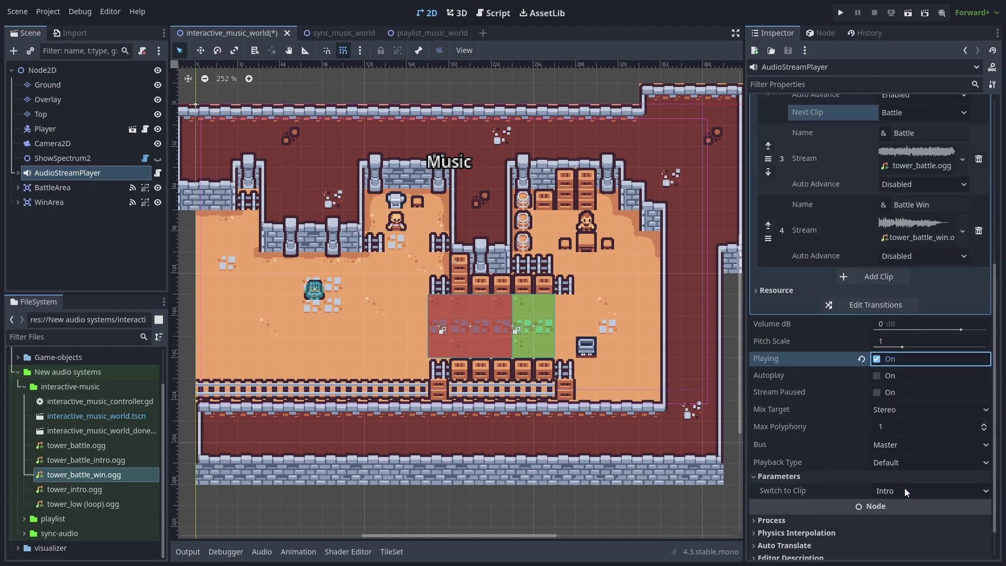
pyautogui.click(904, 488)
pyautogui.click(903, 539)
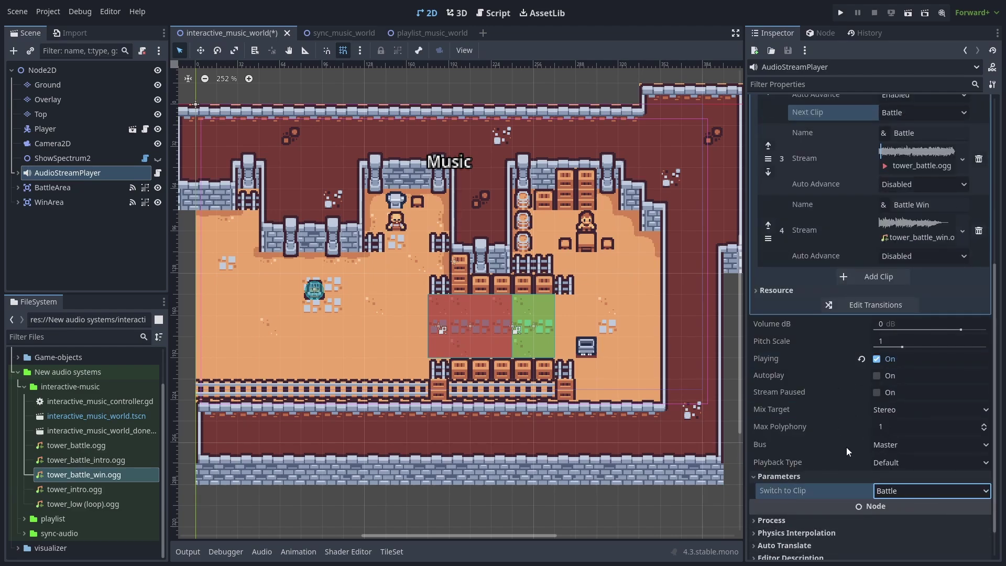
pyautogui.click(899, 493)
pyautogui.click(900, 496)
pyautogui.click(899, 491)
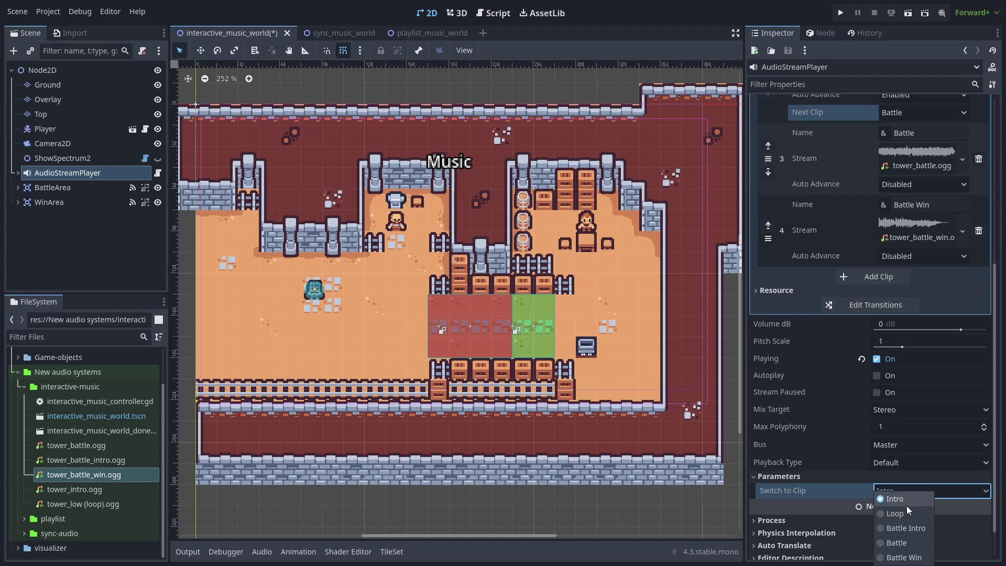
pyautogui.click(906, 512)
pyautogui.scroll(5, 845, 449)
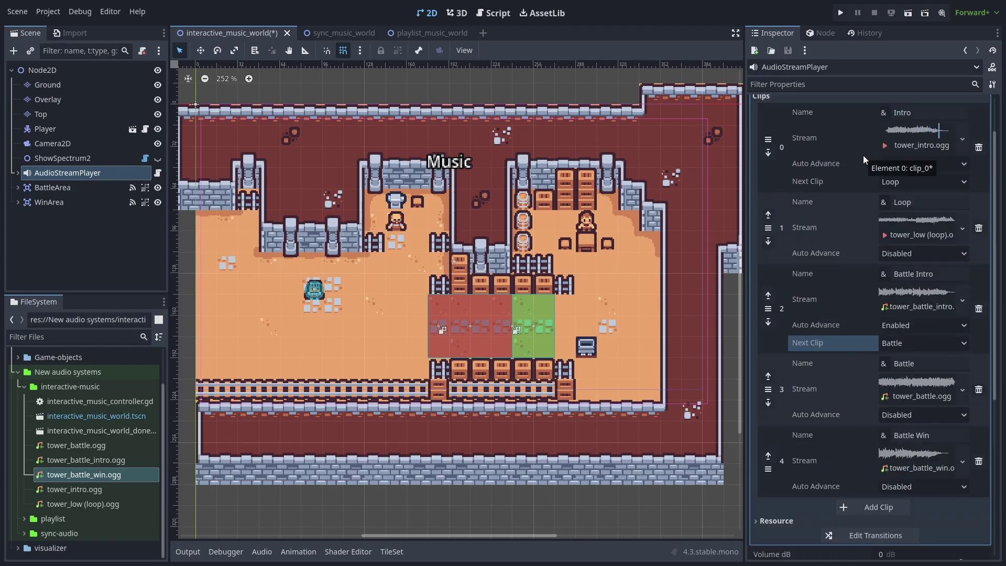
pyautogui.scroll(-2, 855, 348)
pyautogui.scroll(-3, 878, 436)
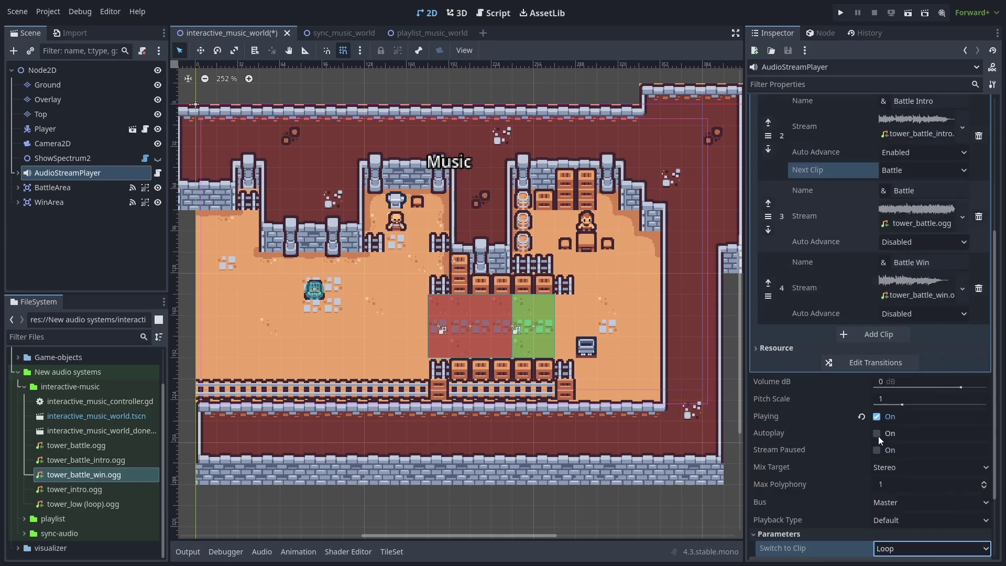
pyautogui.click(878, 416)
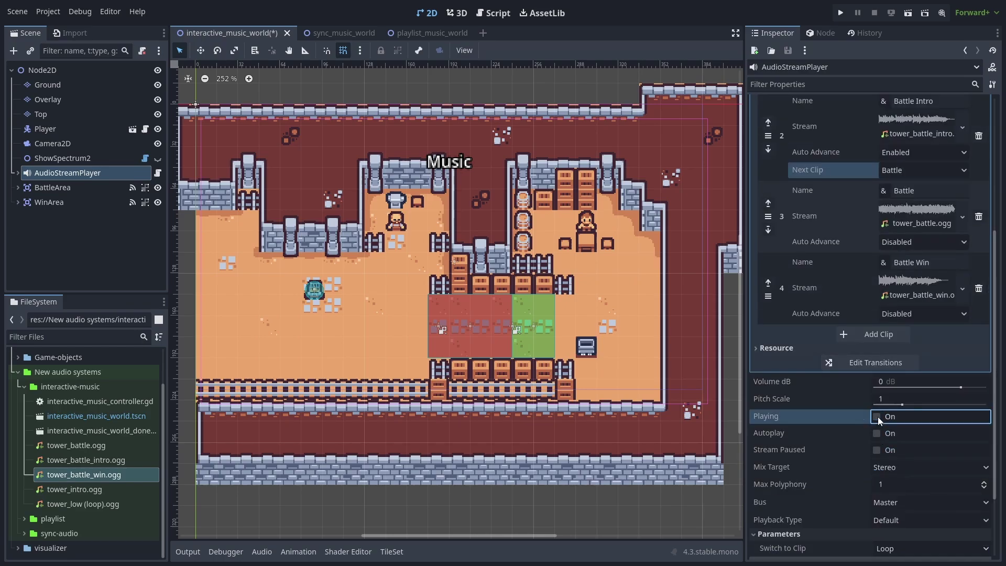
# Enable the Battle Intro-to-Loop transition, starting Loop at Clip Start
pyautogui.click(859, 363)
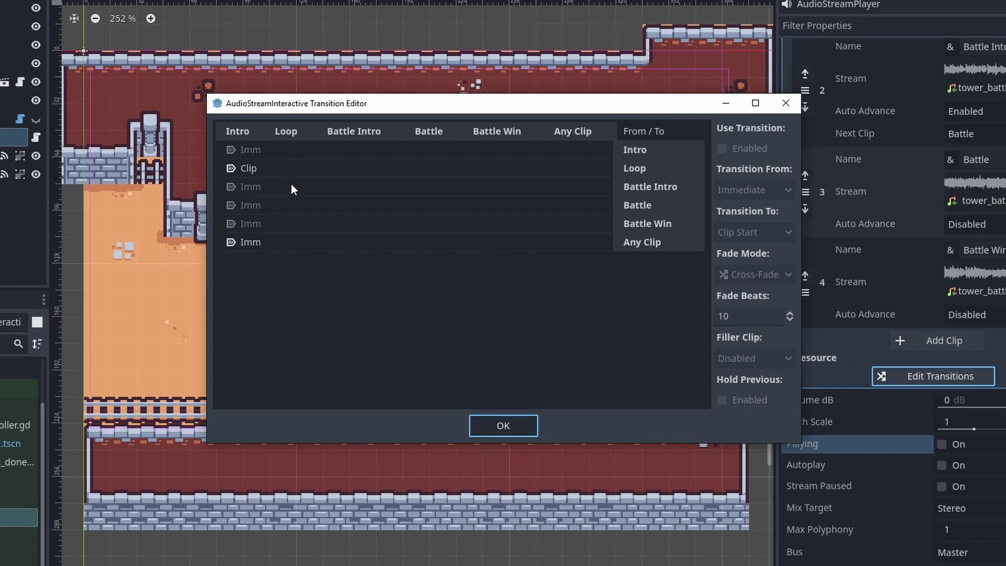
pyautogui.click(358, 211)
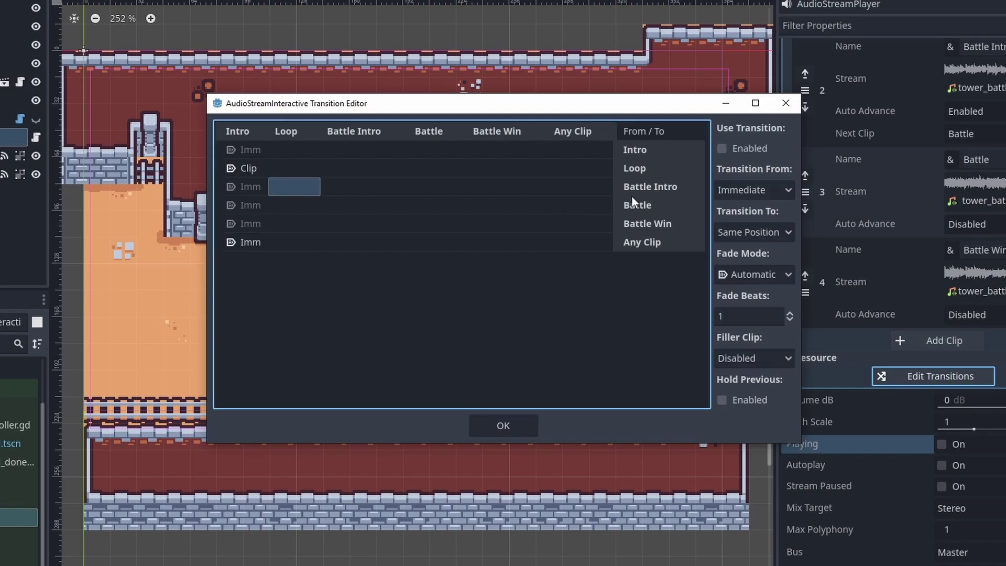
pyautogui.click(752, 150)
pyautogui.click(750, 232)
pyautogui.click(748, 270)
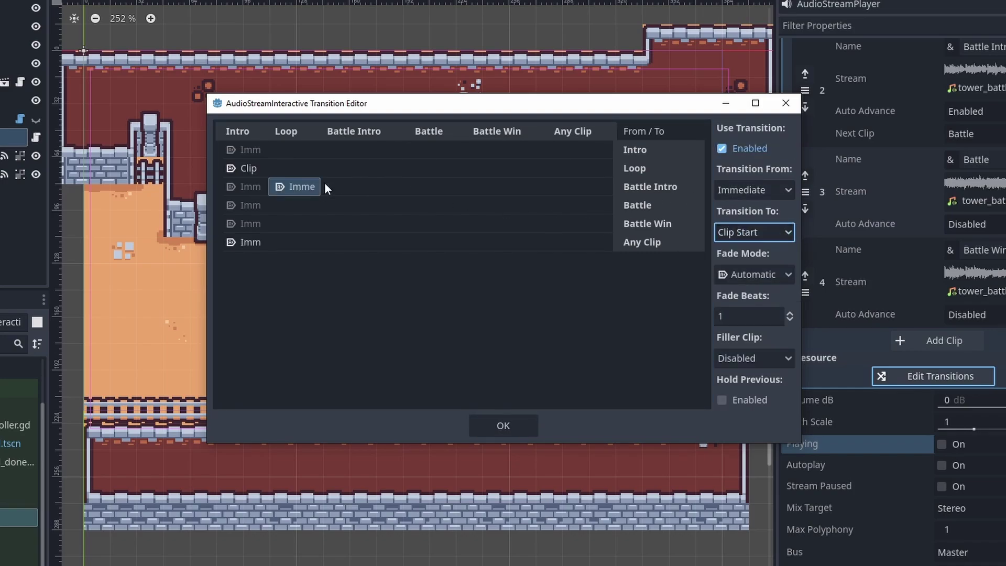
# Enable Battle-to-Loop with Clip Start and a 10-beat Fade-In
pyautogui.click(295, 204)
pyautogui.click(747, 147)
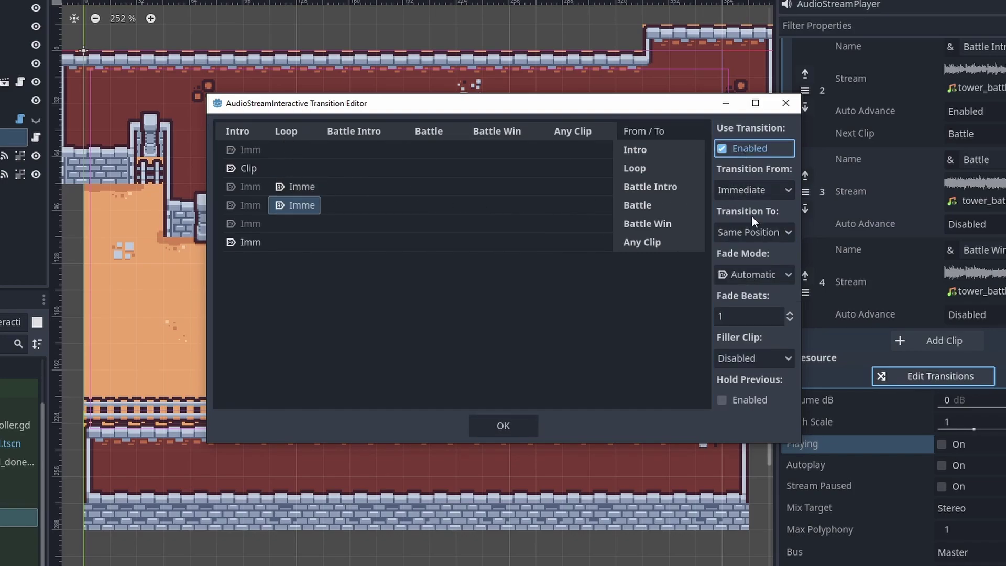
pyautogui.click(752, 232)
pyautogui.click(757, 273)
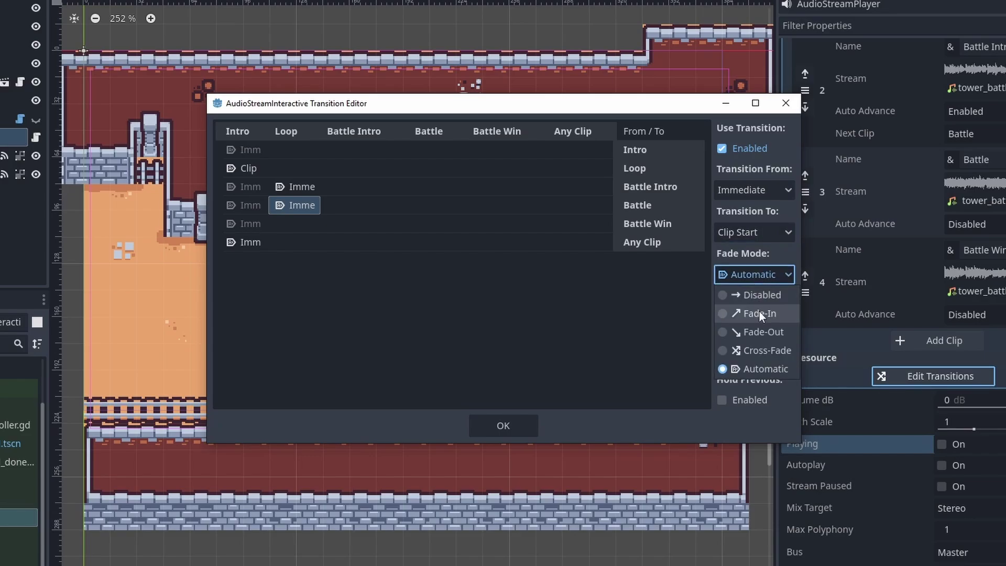
pyautogui.click(760, 312)
pyautogui.write('0')
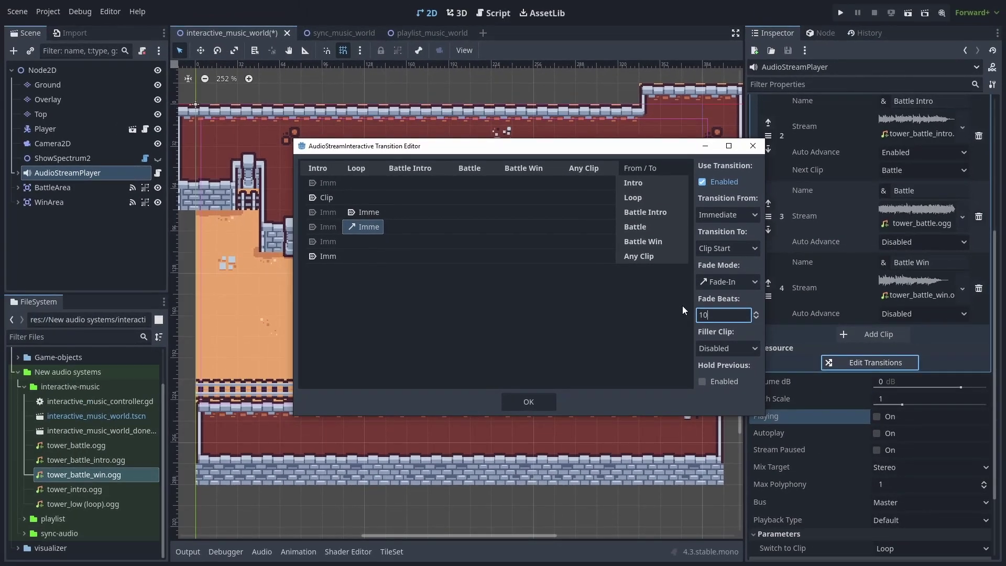
# Enable Loop-to-Battle with Clip Start and a 10-beat Cross-Fade, then close the editor
pyautogui.click(468, 196)
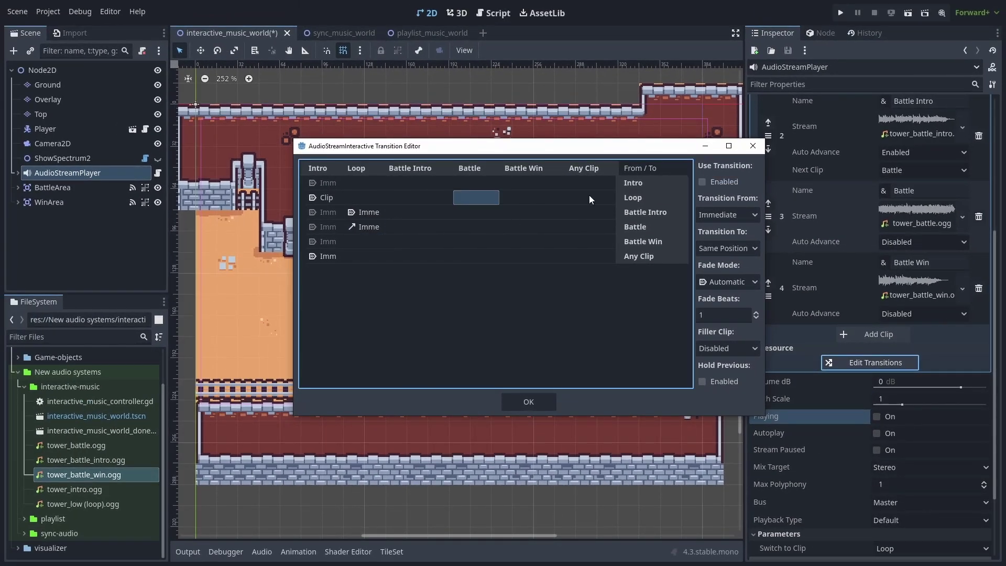
pyautogui.click(727, 248)
pyautogui.click(729, 280)
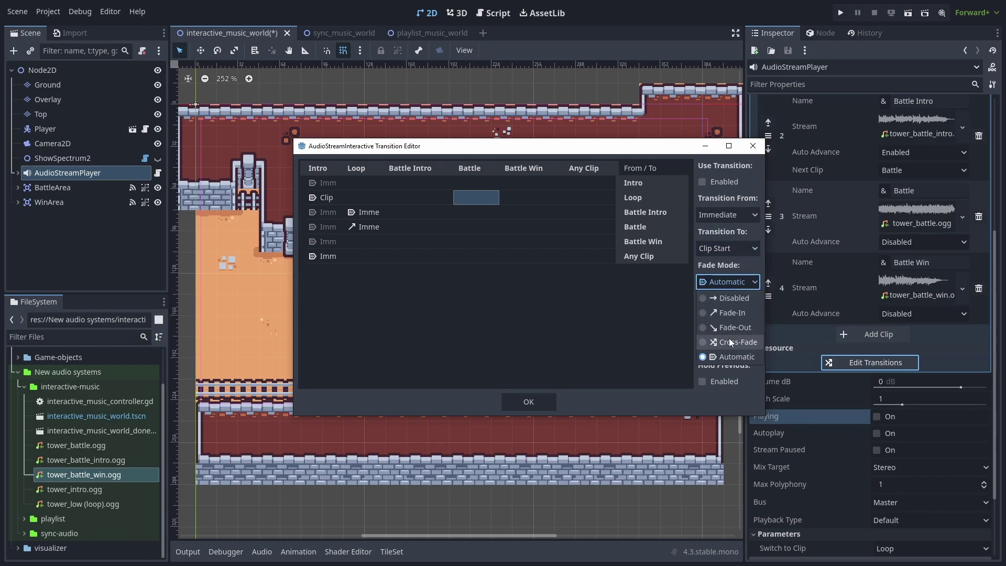
pyautogui.click(731, 343)
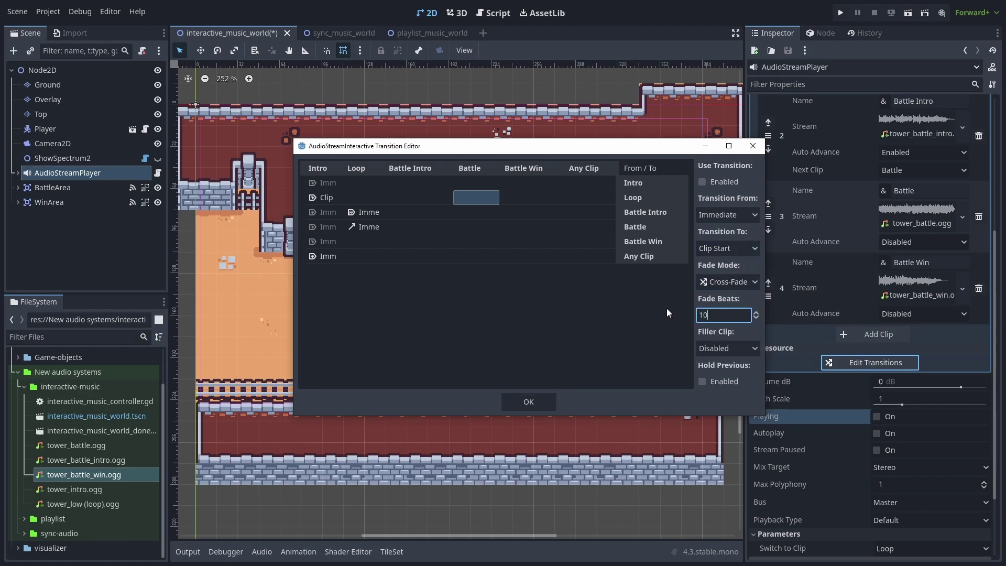
pyautogui.click(724, 182)
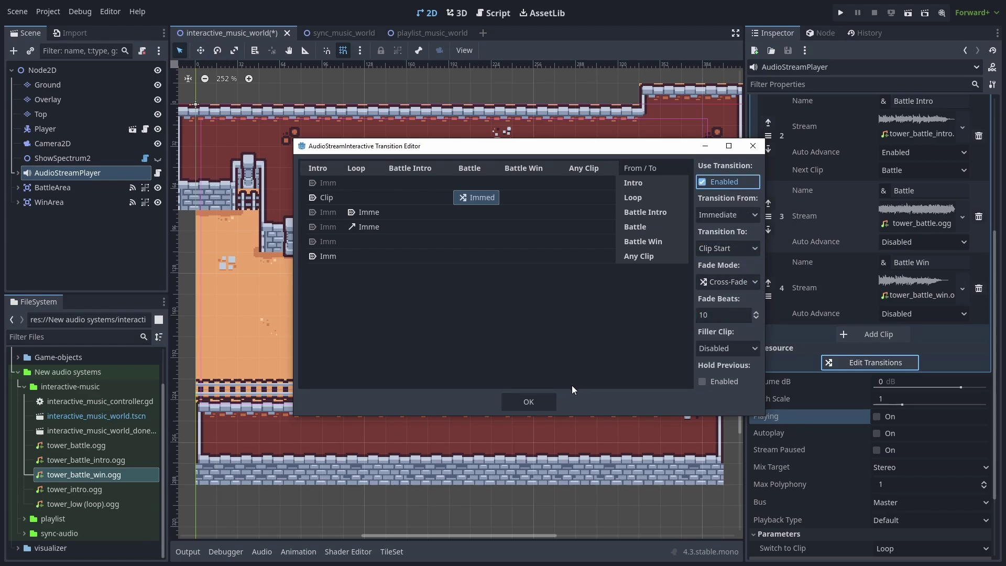
pyautogui.click(538, 402)
pyautogui.scroll(3, 906, 430)
pyautogui.scroll(2, 905, 429)
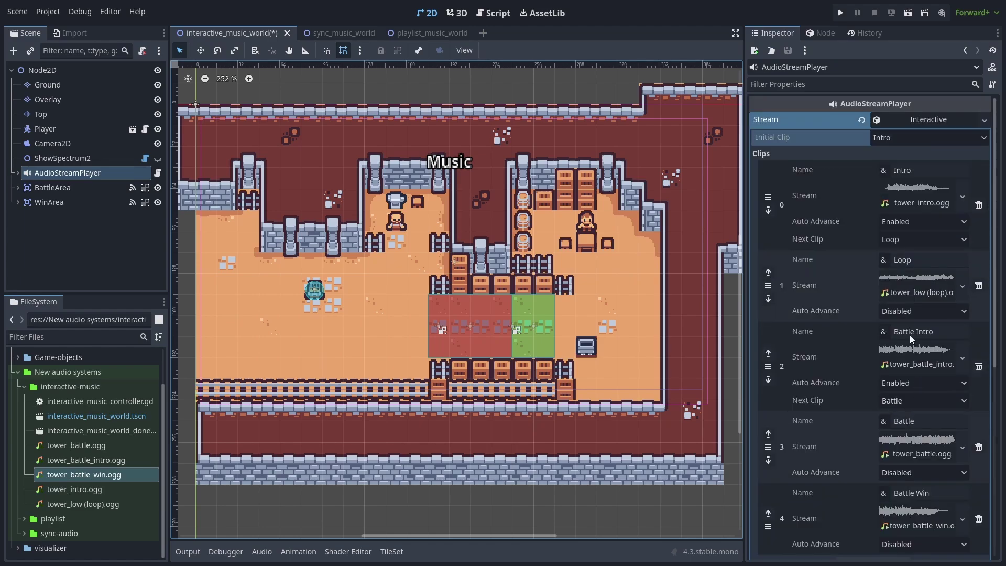
# Set the Initial Clip to Loop and start music playback
pyautogui.click(897, 141)
pyautogui.click(897, 165)
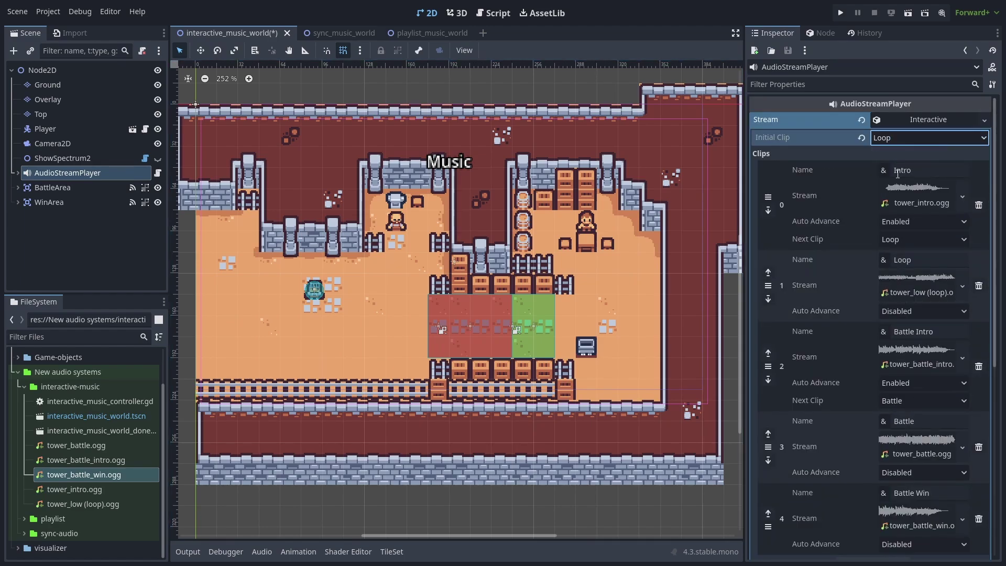
pyautogui.scroll(-3, 889, 277)
pyautogui.scroll(-5, 889, 277)
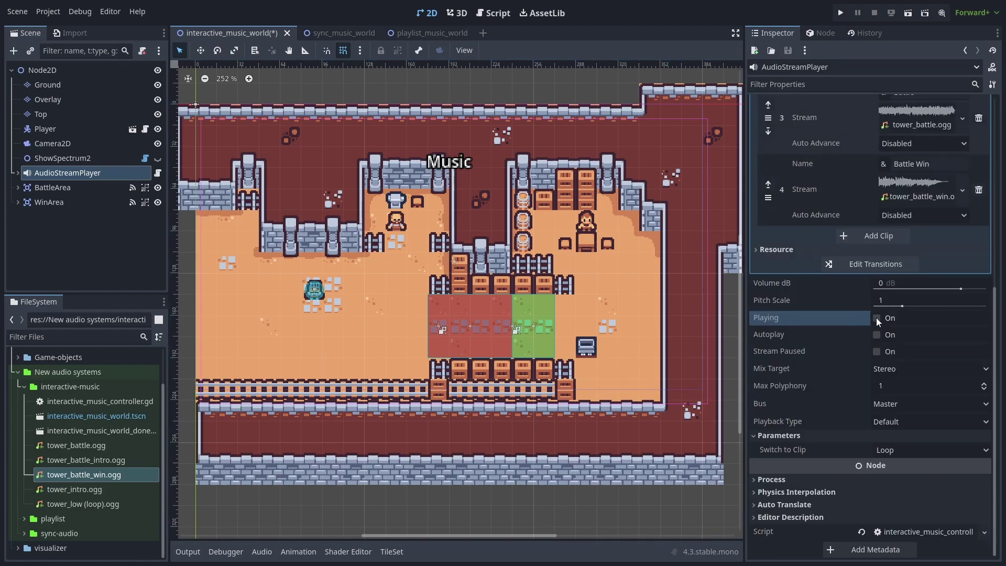
pyautogui.click(876, 318)
pyautogui.scroll(4, 875, 322)
pyautogui.scroll(2, 876, 322)
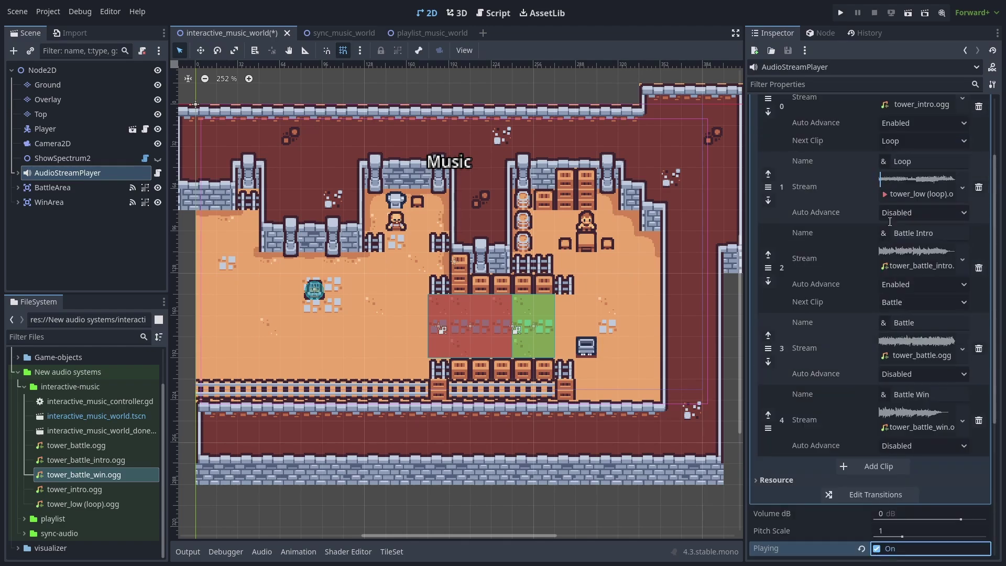
pyautogui.scroll(-3, 858, 313)
pyautogui.scroll(-2, 869, 386)
# Switch the playing music to Battle, then back to Loop
pyautogui.click(885, 450)
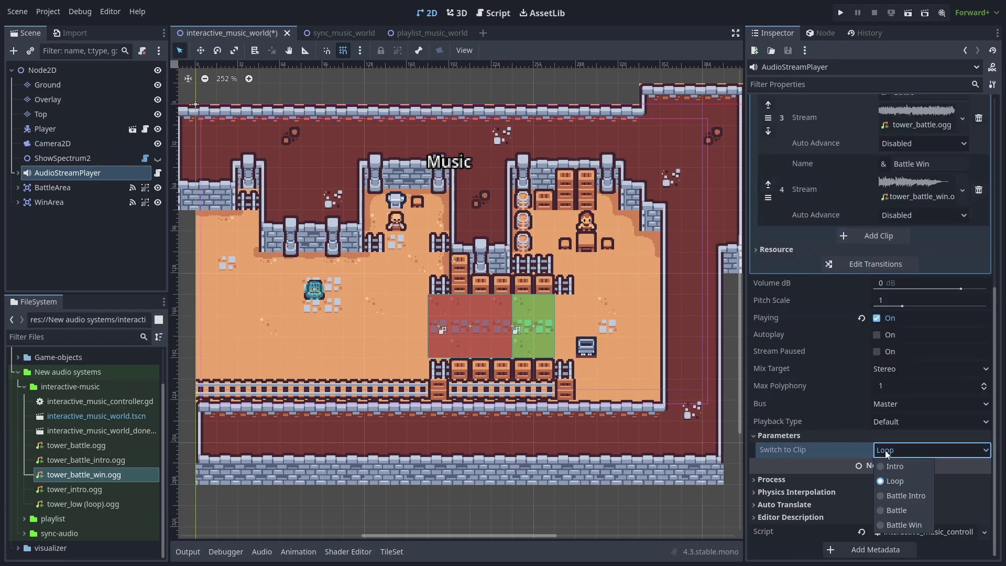
pyautogui.click(895, 509)
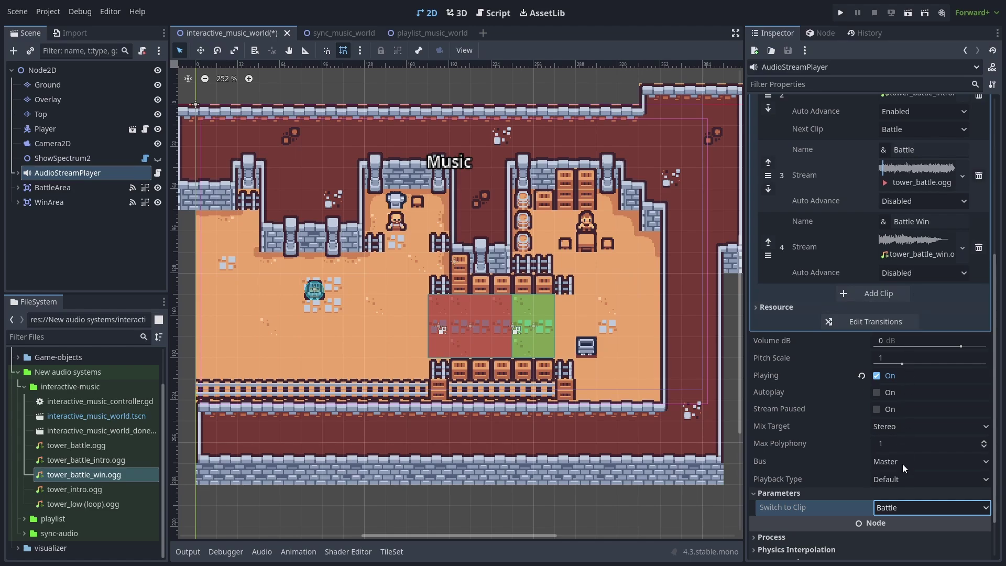
pyautogui.click(903, 508)
pyautogui.click(904, 510)
pyautogui.scroll(3, 851, 410)
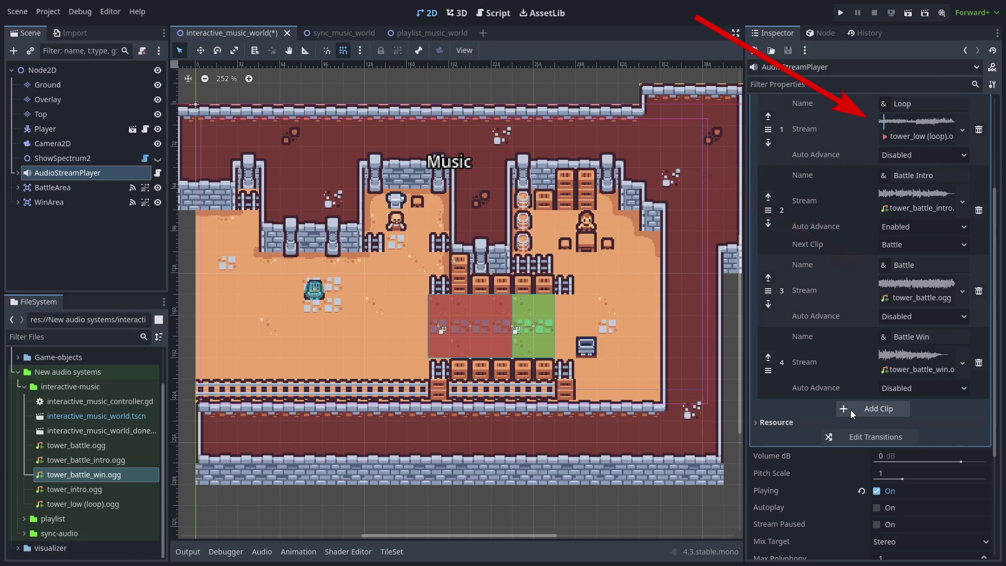
pyautogui.scroll(-2, 851, 413)
pyautogui.scroll(-1, 851, 416)
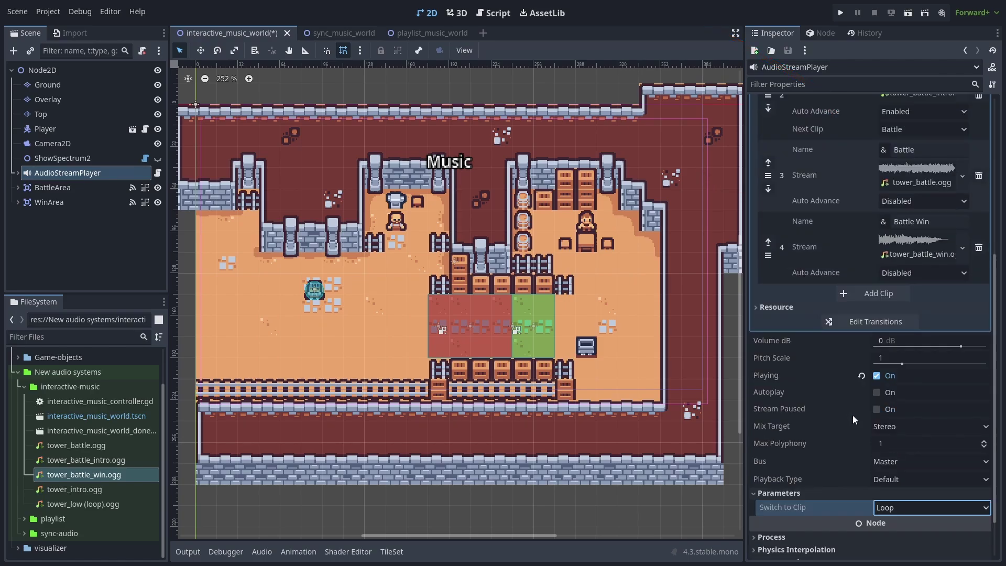
pyautogui.scroll(-1, 878, 377)
# Enable the Battle Win-to-Battle transition, from Next Bar to Clip Start
pyautogui.click(871, 263)
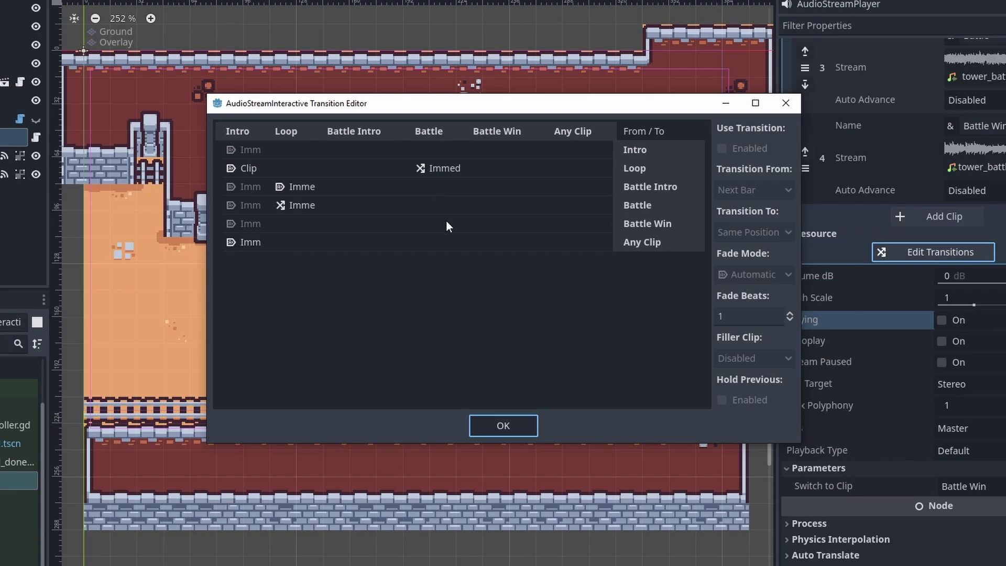
pyautogui.click(445, 220)
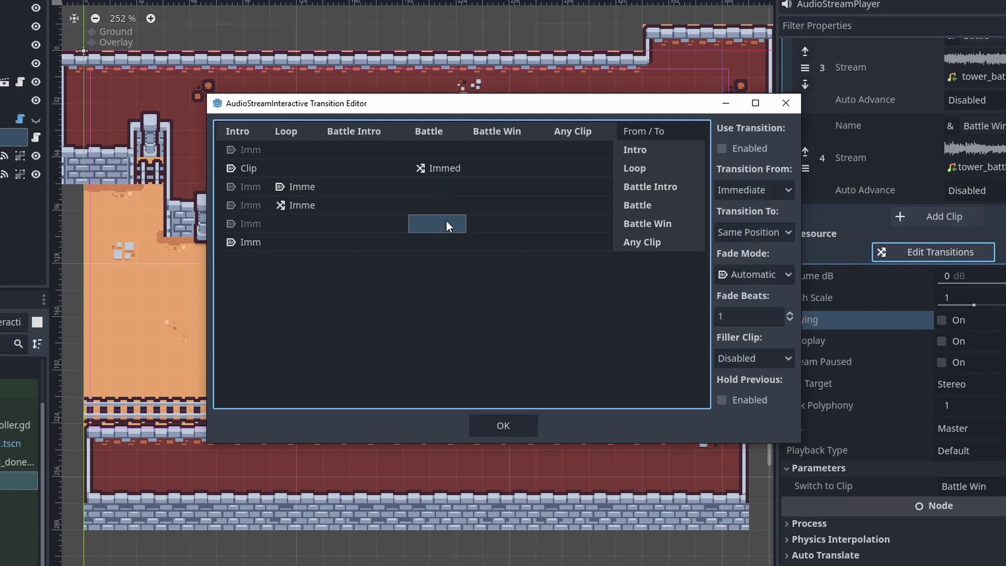
pyautogui.click(742, 148)
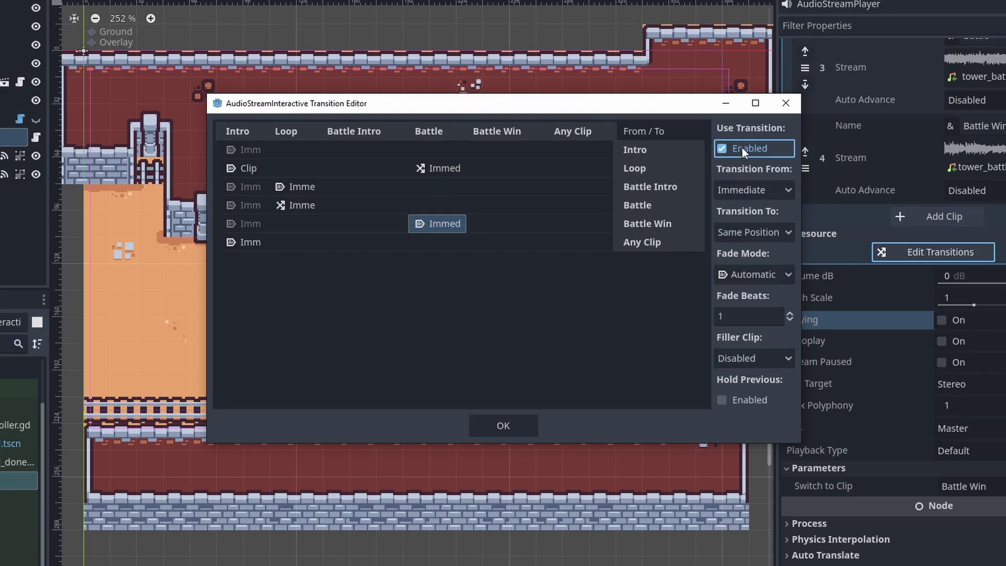
pyautogui.click(742, 189)
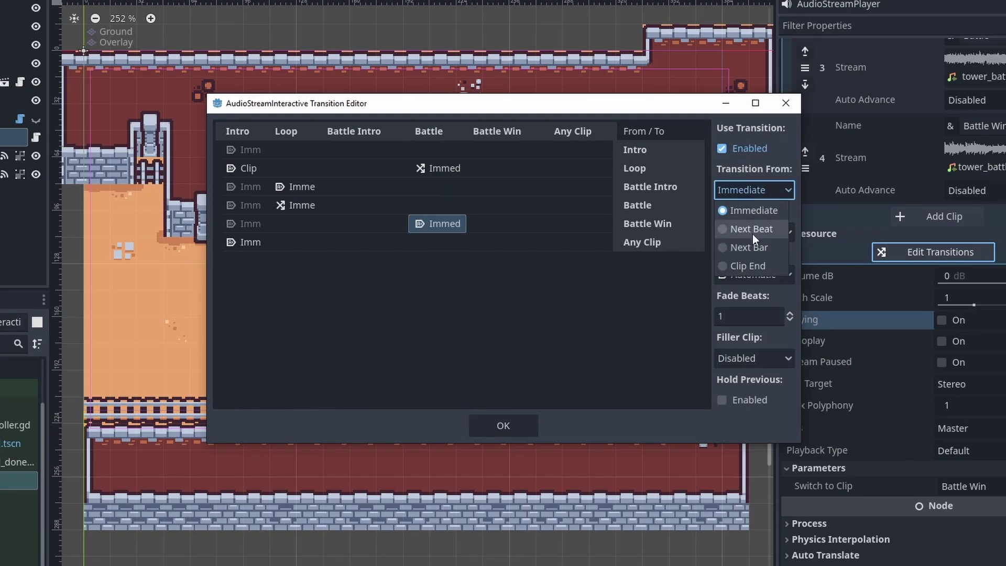
pyautogui.click(757, 250)
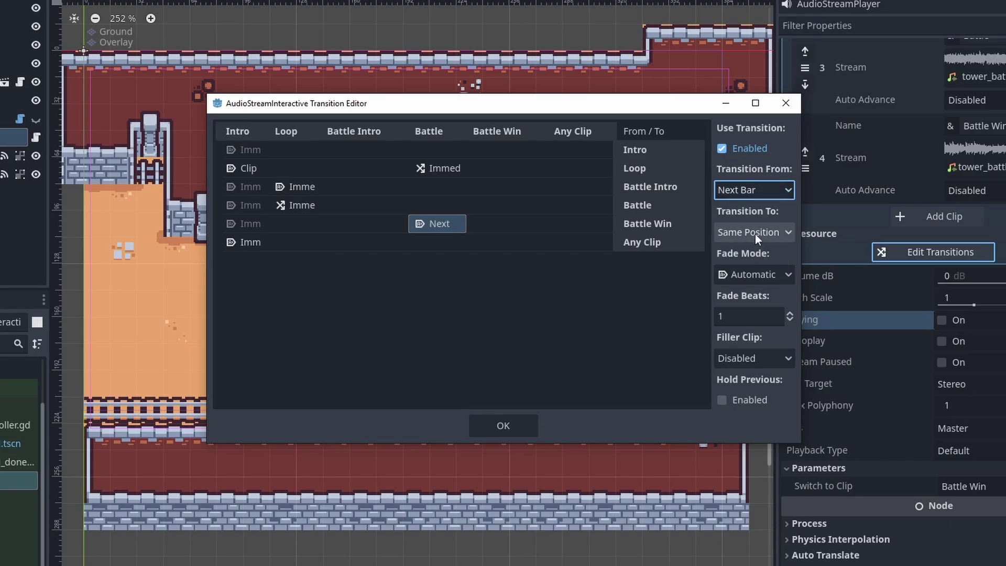
pyautogui.click(755, 233)
pyautogui.click(745, 271)
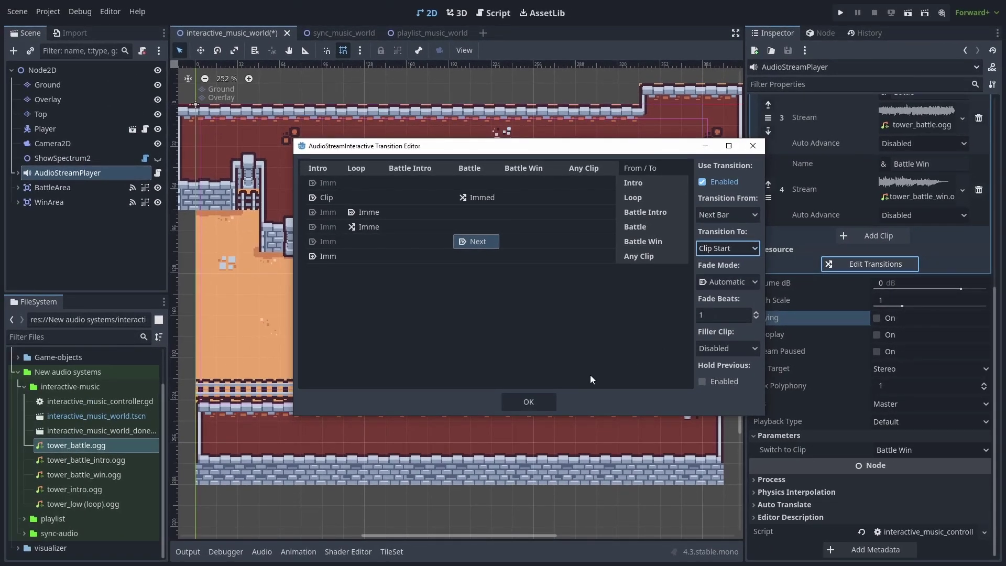
pyautogui.click(546, 402)
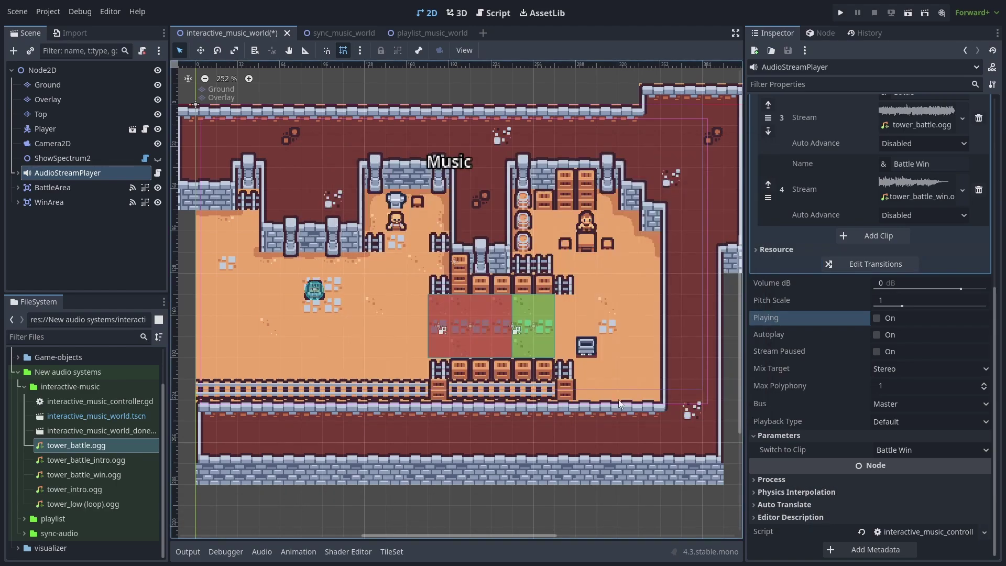
pyautogui.click(931, 449)
pyautogui.click(904, 512)
pyautogui.click(877, 318)
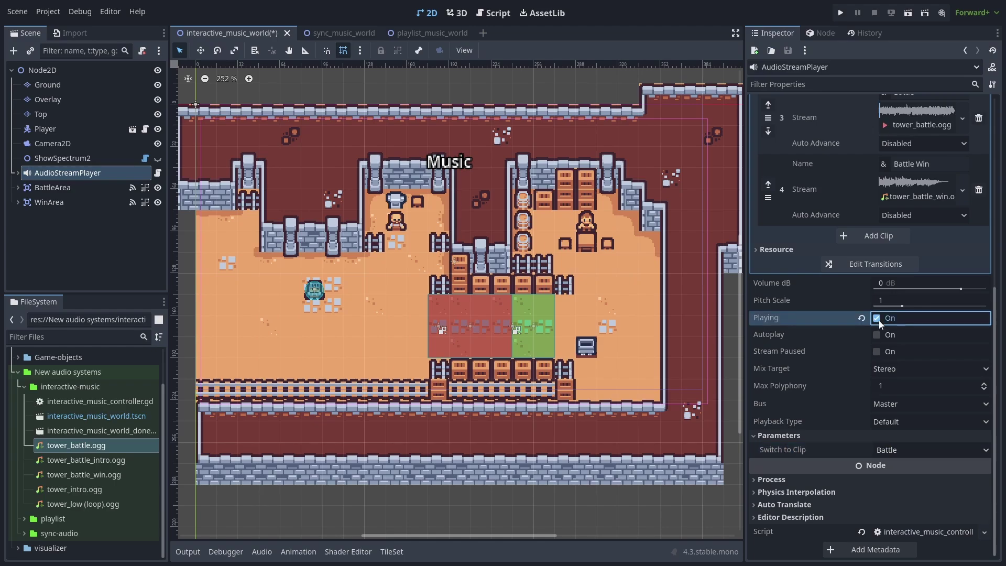
pyautogui.click(896, 453)
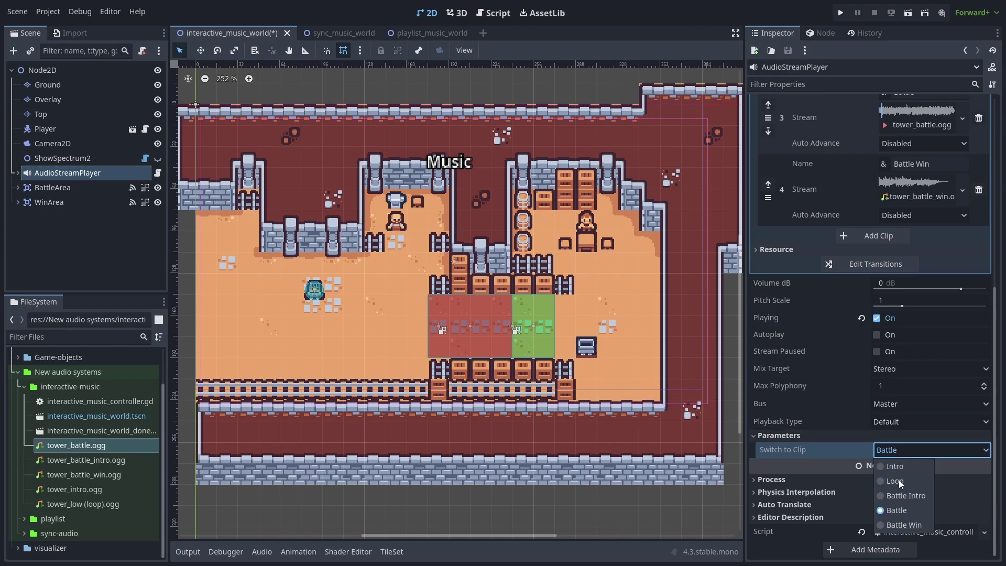
pyautogui.click(903, 526)
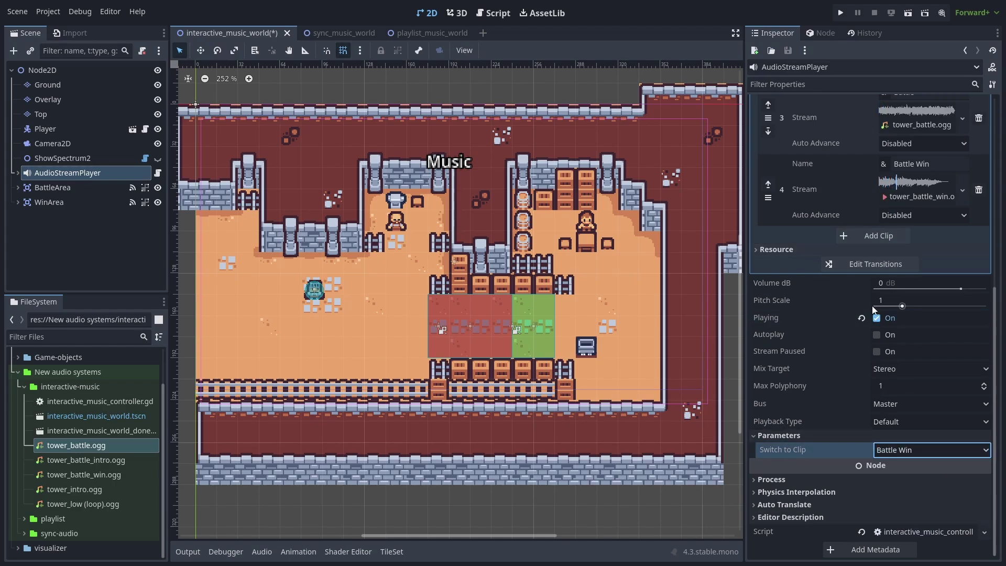
pyautogui.click(878, 317)
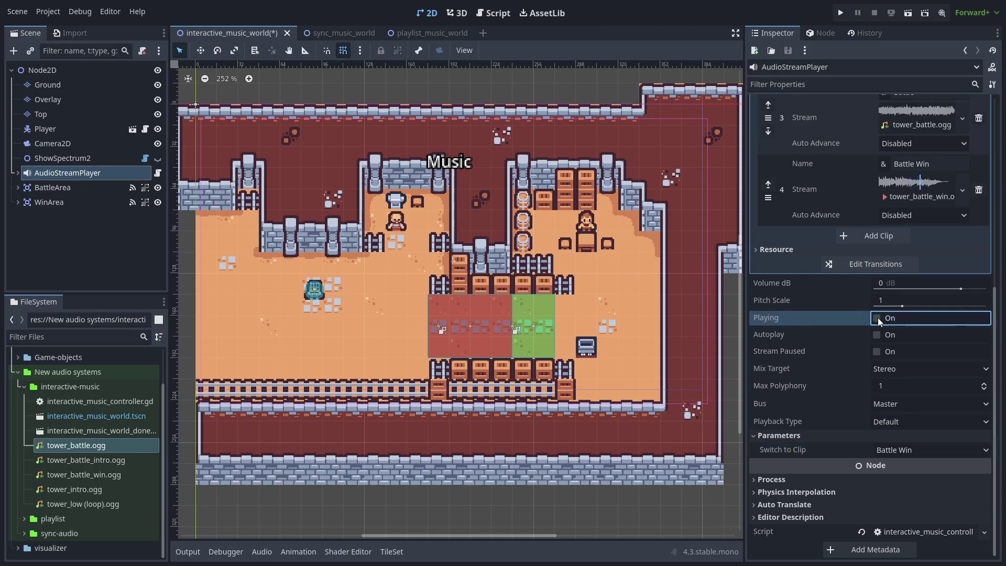
# Set tower_battle.ogg's Bar Beats to 20 and reimport it
pyautogui.doubleClick(96, 452)
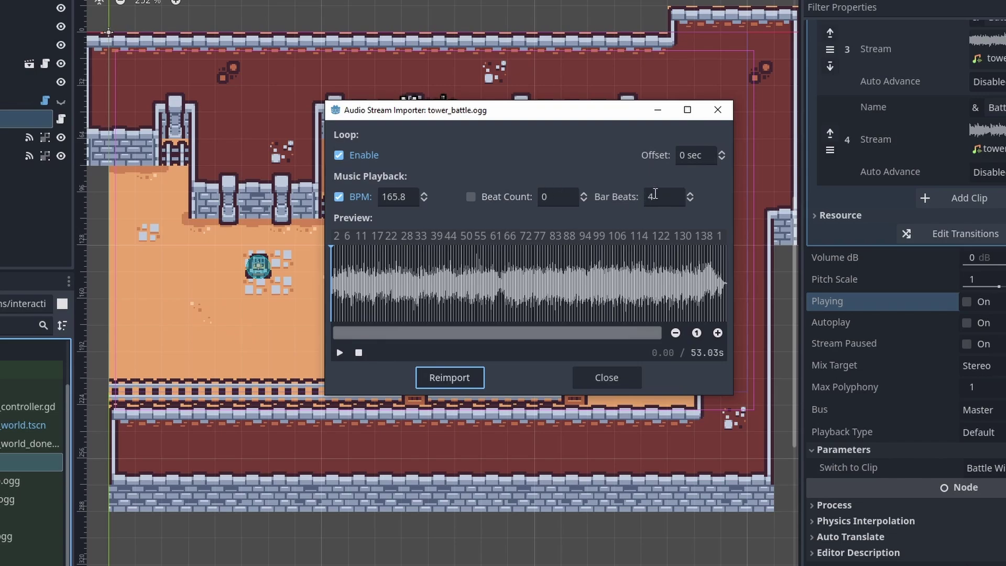
pyautogui.click(646, 197)
pyautogui.write('20')
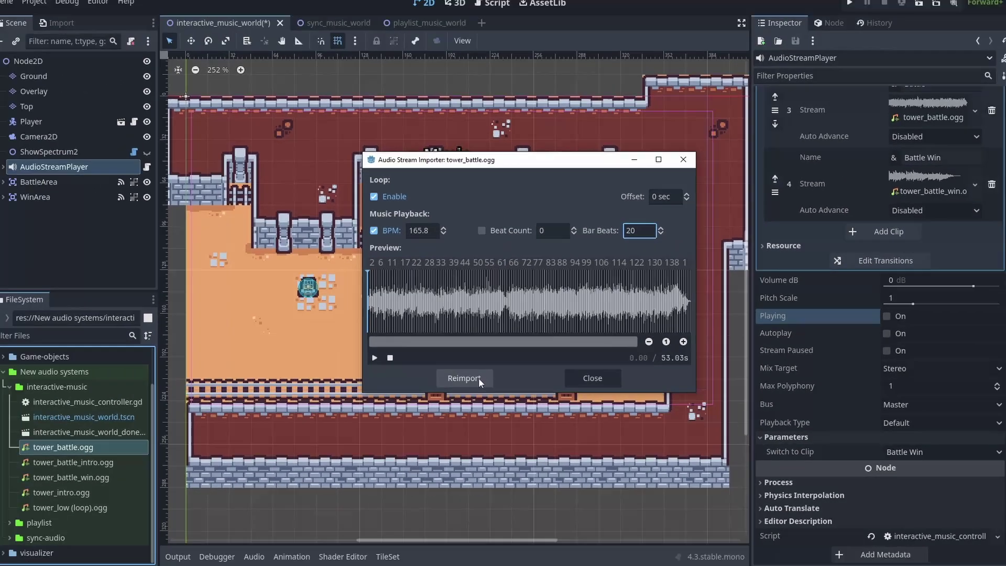
pyautogui.click(463, 377)
# Play the music on Battle, switch to Battle Win, then close tower_battle.ogg's import settings
pyautogui.click(908, 449)
pyautogui.click(903, 497)
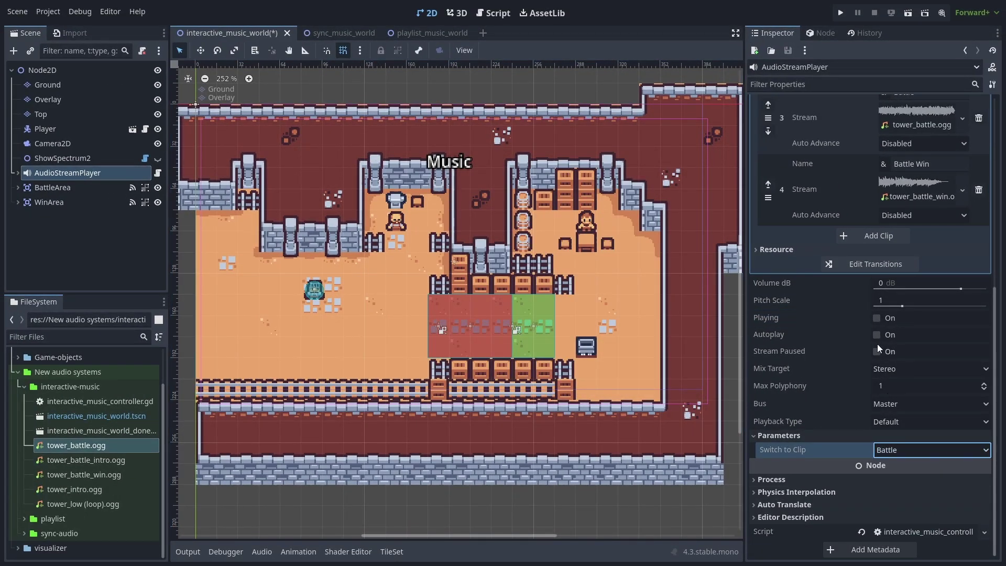
pyautogui.click(877, 318)
pyautogui.click(898, 450)
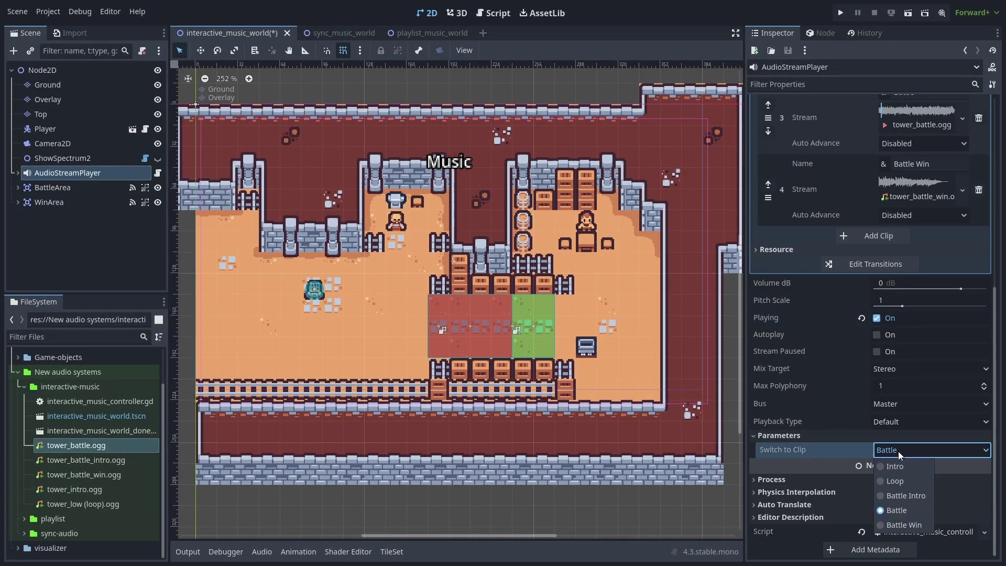
pyautogui.click(903, 523)
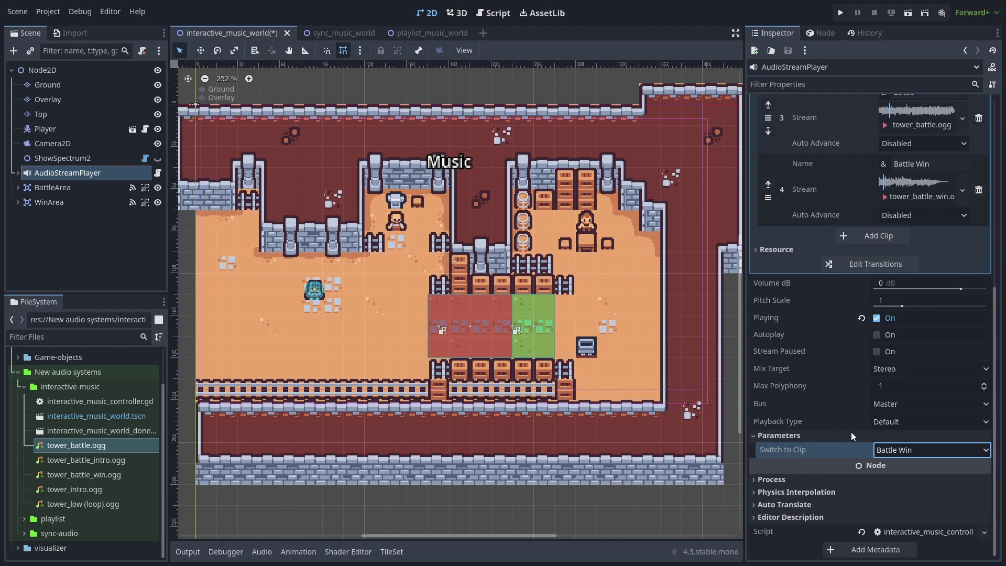
pyautogui.doubleClick(76, 445)
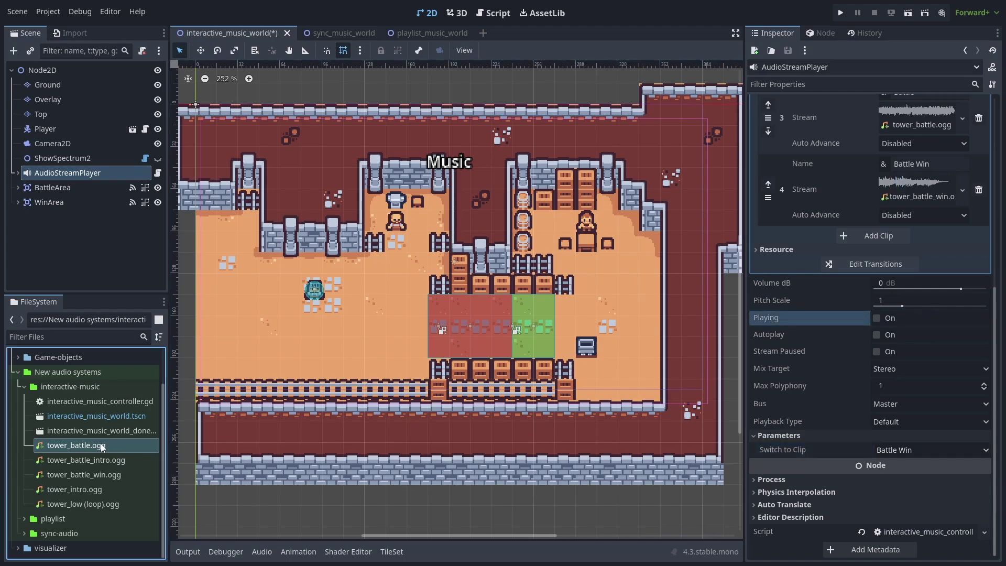
pyautogui.click(466, 378)
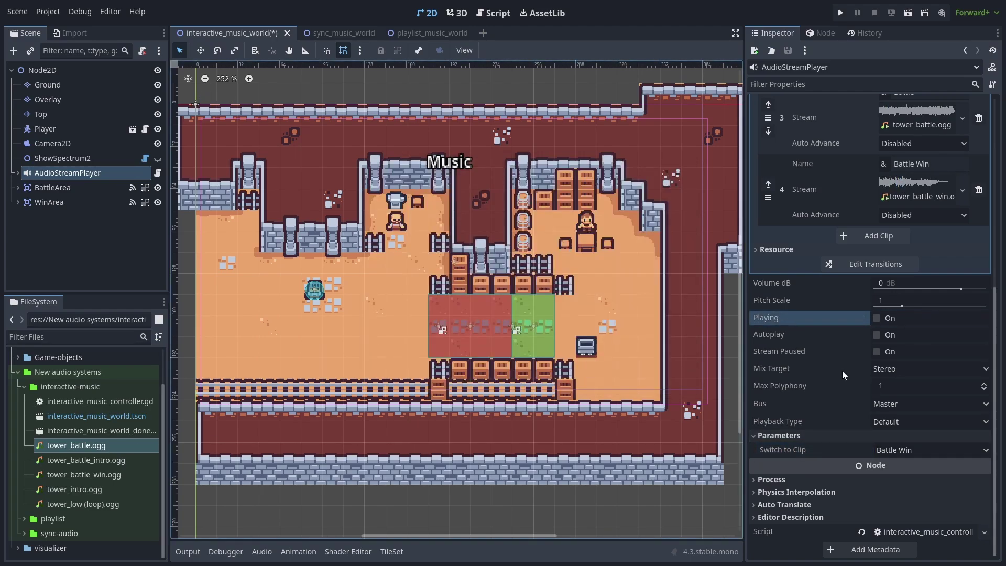
pyautogui.scroll(3, 842, 371)
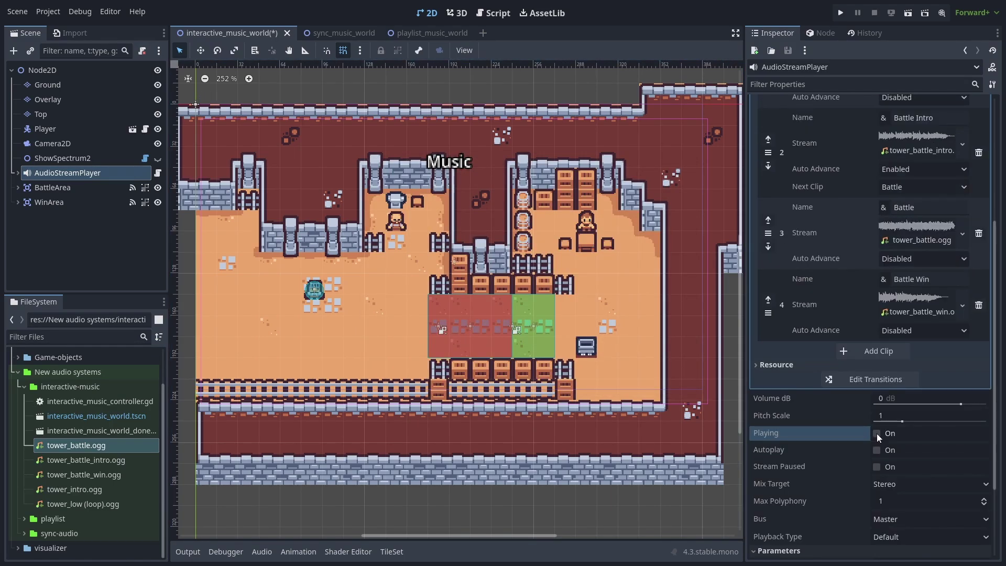
# Set Battle Win's Auto Advance to ReturnToHold and the Initial Clip to Intro
pyautogui.click(908, 332)
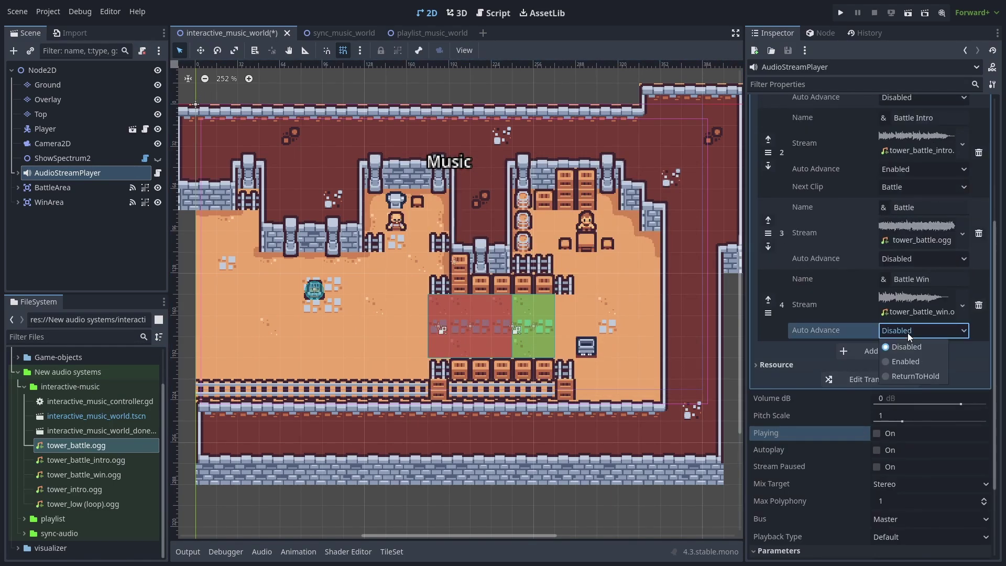
pyautogui.click(914, 375)
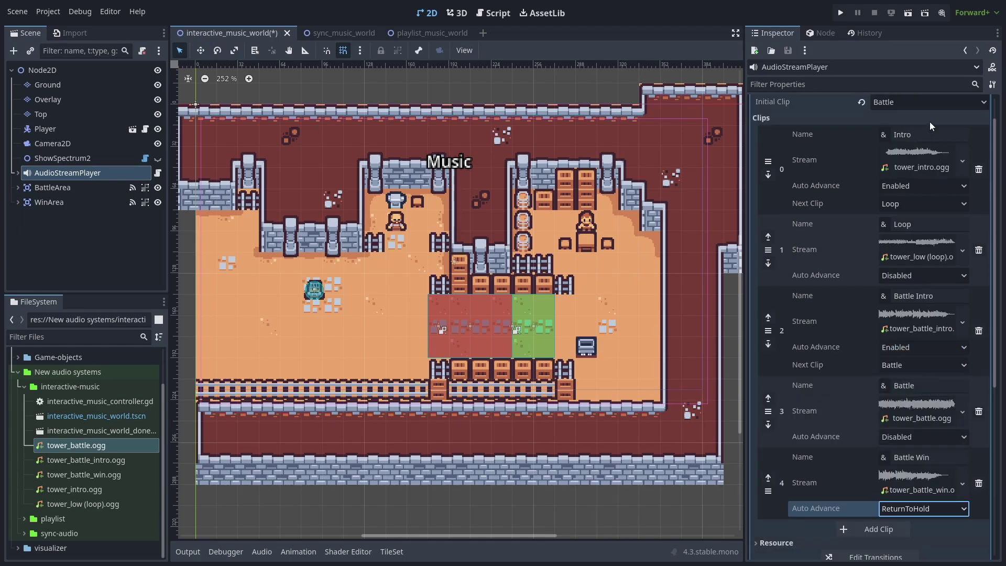
pyautogui.click(919, 110)
pyautogui.click(901, 119)
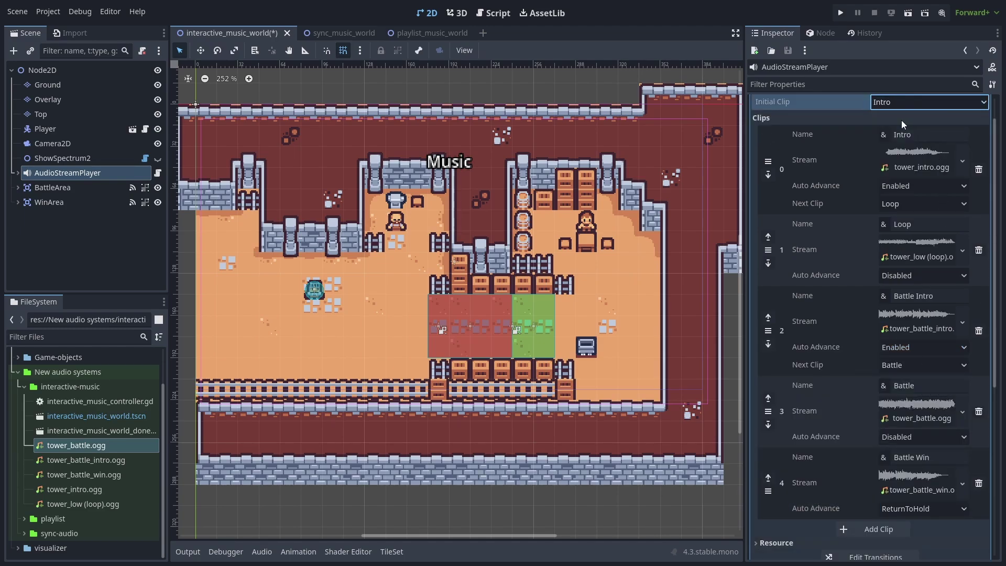
pyautogui.scroll(-5, 858, 306)
# Enable Battle-to-Intro with Clip Start and Hold Previous checked
pyautogui.click(877, 329)
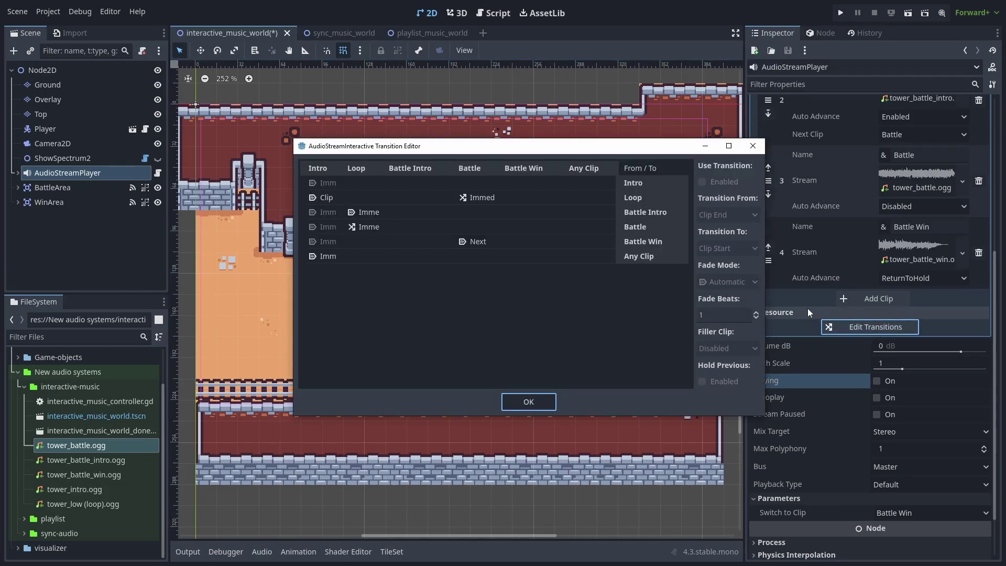
pyautogui.click(321, 226)
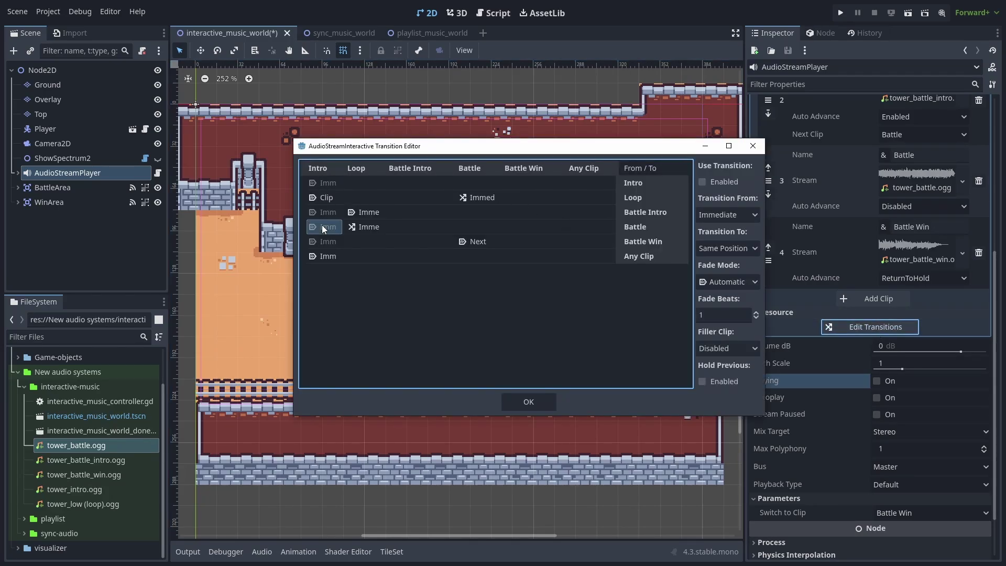
pyautogui.click(718, 182)
pyautogui.click(724, 248)
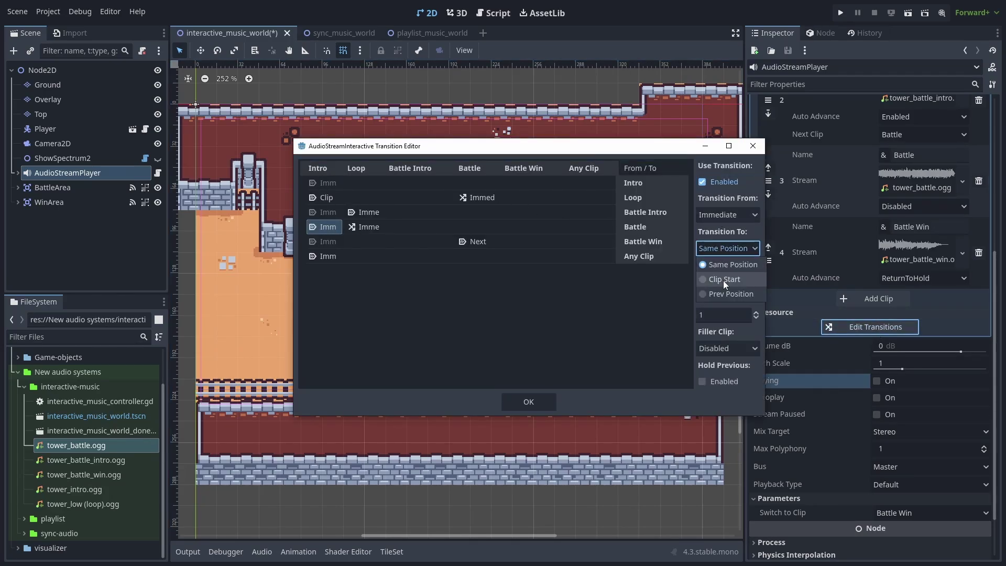
pyautogui.click(723, 280)
pyautogui.click(723, 382)
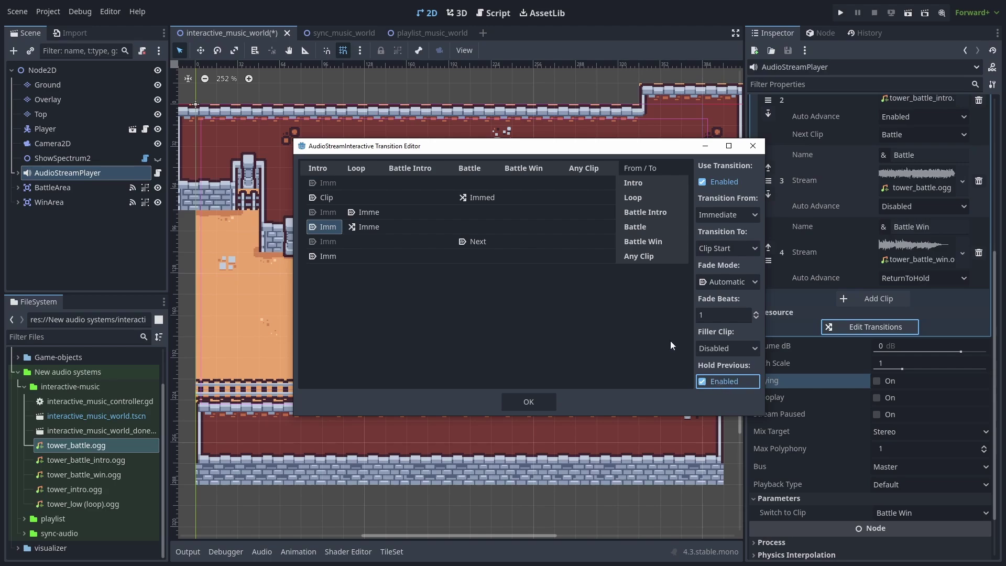
# Turn on Hold Previous for Battle-to-Loop, close the editor, and start playback
pyautogui.click(364, 227)
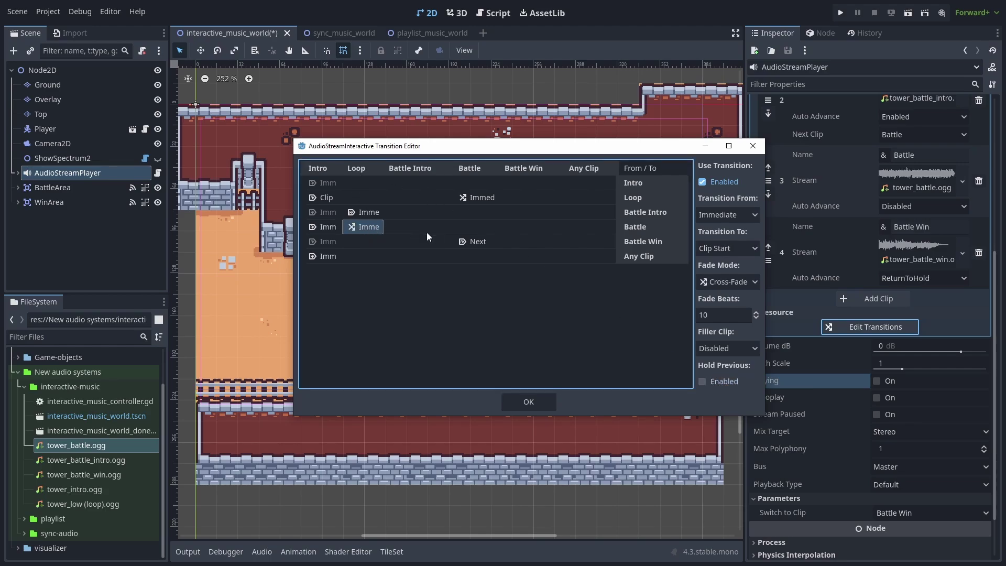
pyautogui.click(726, 382)
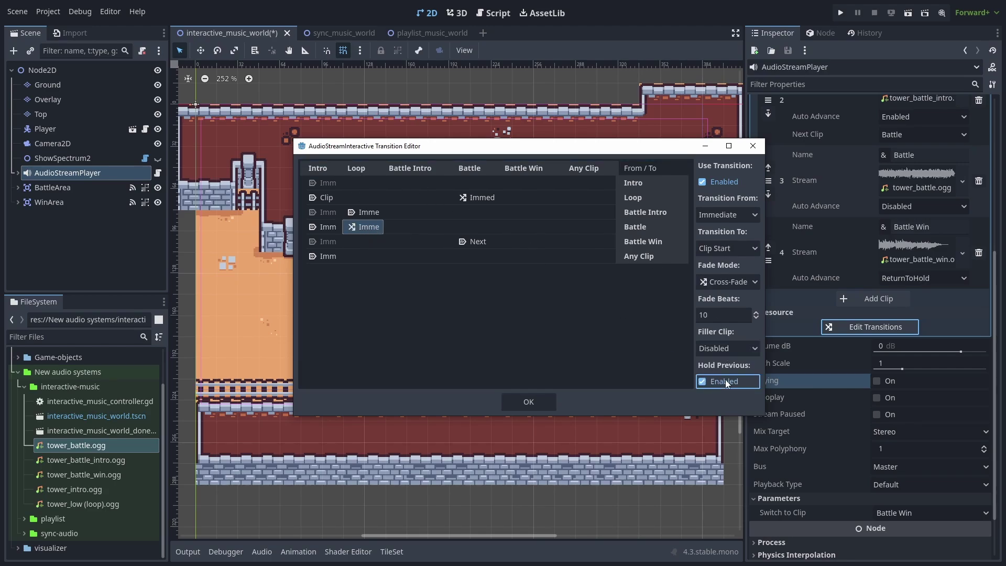
pyautogui.click(538, 397)
pyautogui.click(878, 383)
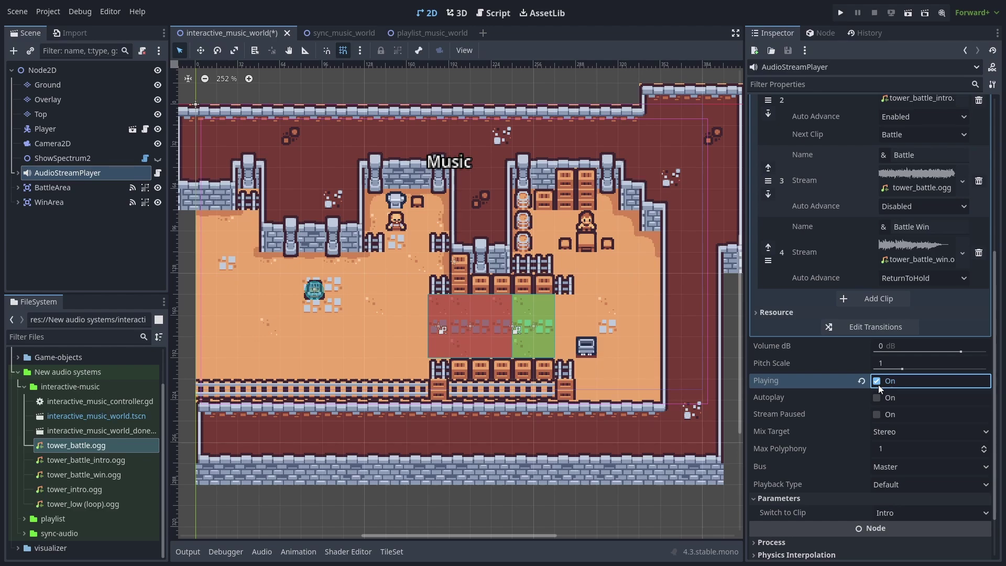
# Switch the music to the Battle clip, then set Switch to Clip to Battle Win
pyautogui.click(918, 513)
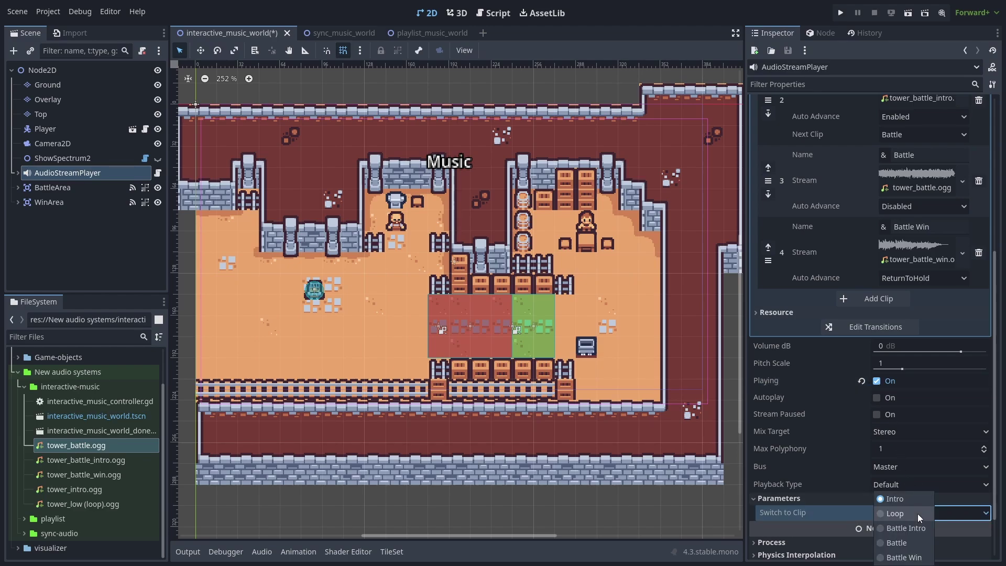
pyautogui.click(905, 542)
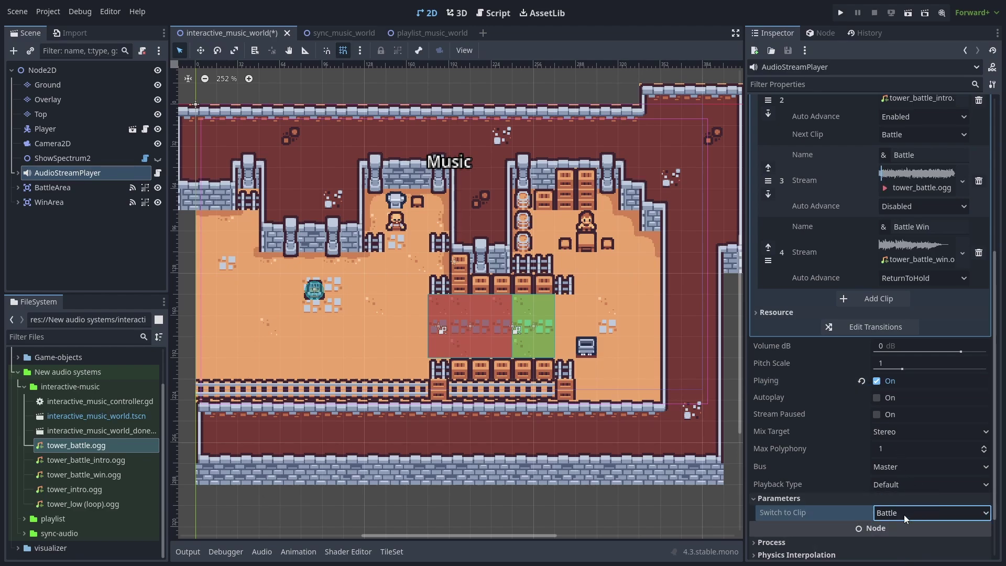
pyautogui.click(904, 515)
pyautogui.click(906, 558)
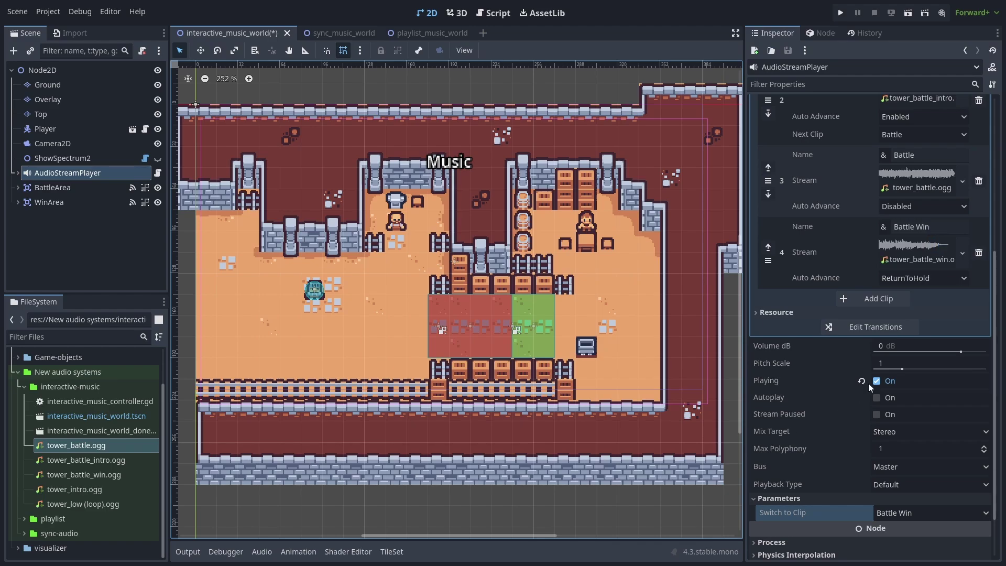
pyautogui.scroll(3, 855, 251)
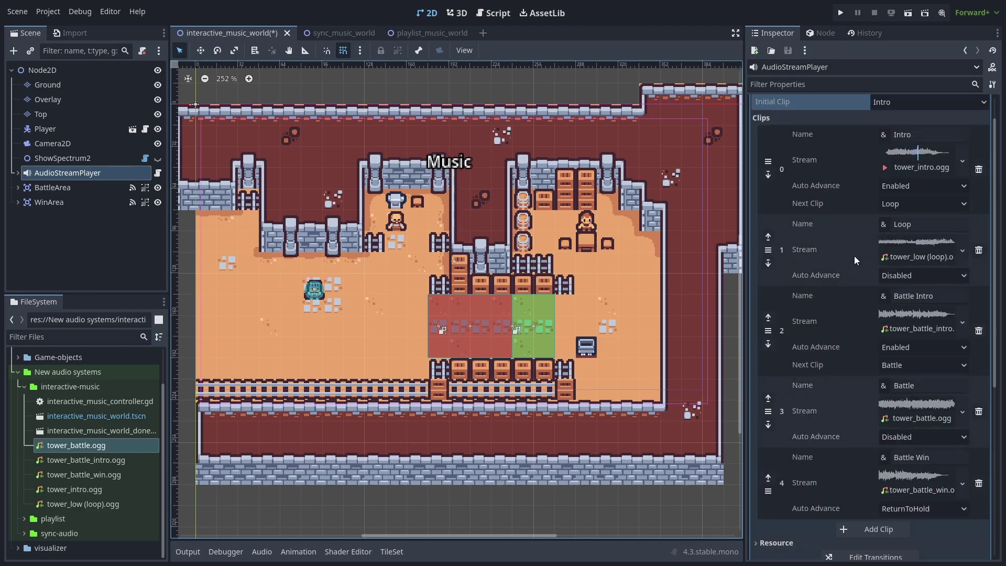
pyautogui.scroll(-3, 854, 255)
pyautogui.scroll(-1, 853, 261)
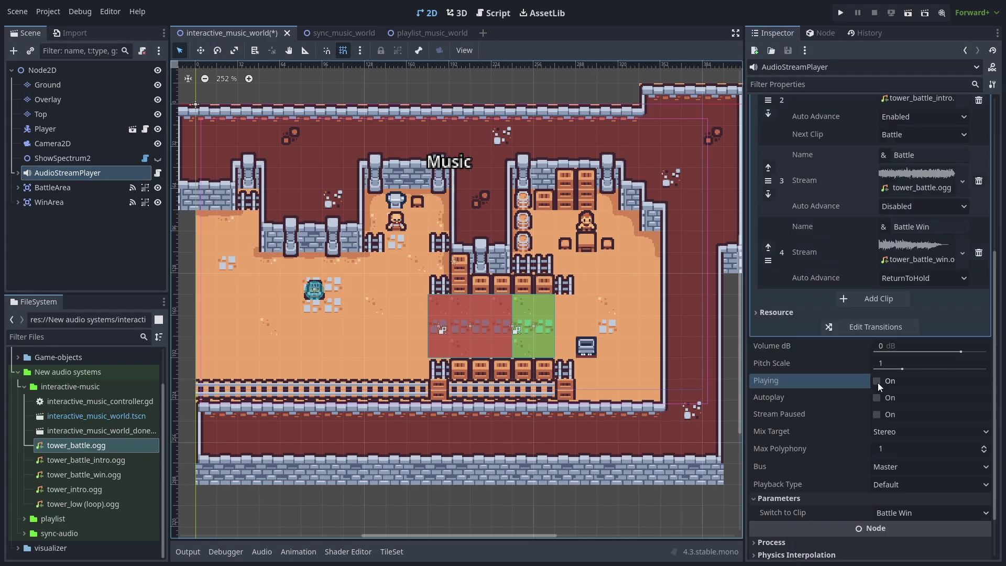
# Enable the Battle/Battle Intro transition, switching at clip end and starting from clip start
pyautogui.click(864, 328)
pyautogui.click(413, 227)
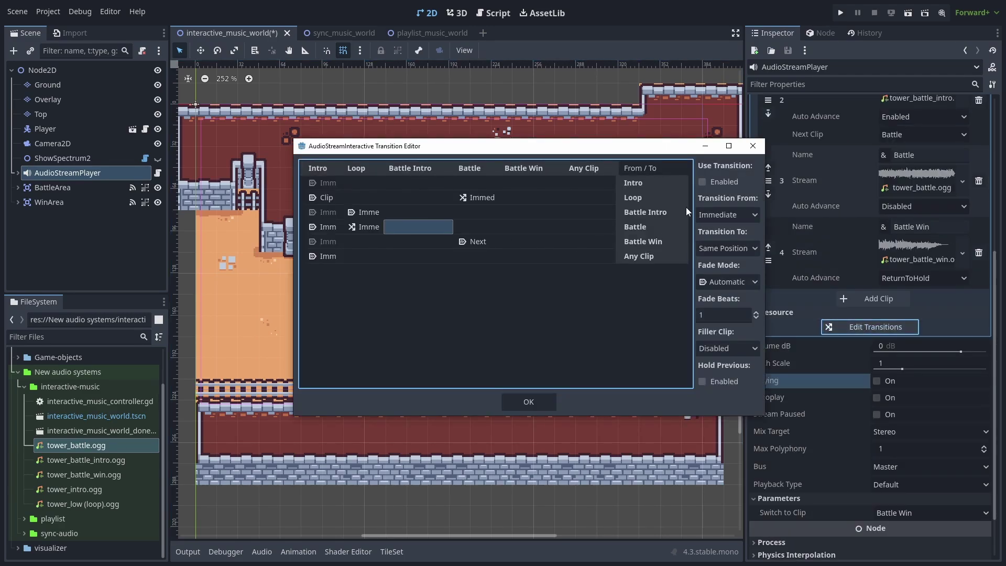
pyautogui.click(703, 181)
pyautogui.click(722, 249)
pyautogui.click(722, 279)
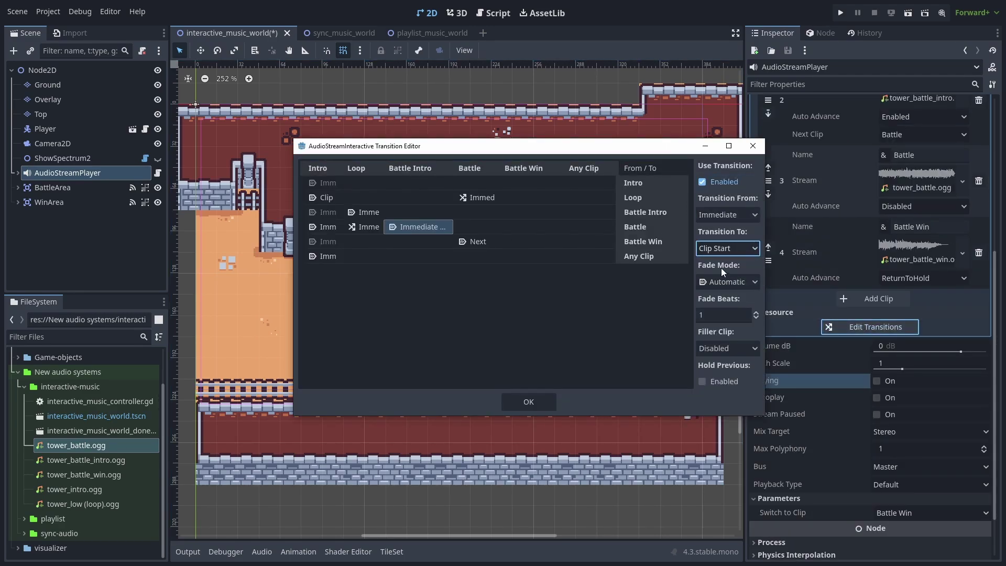
pyautogui.click(737, 216)
pyautogui.click(725, 273)
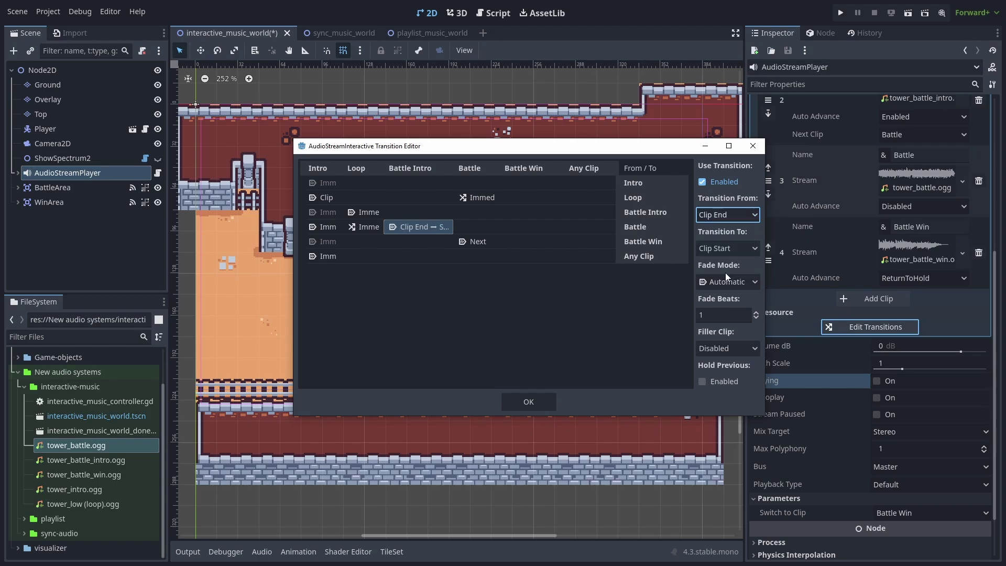
# Enable the Any Clip to Battle Win transition, starting Battle Win from its beginning
pyautogui.click(528, 256)
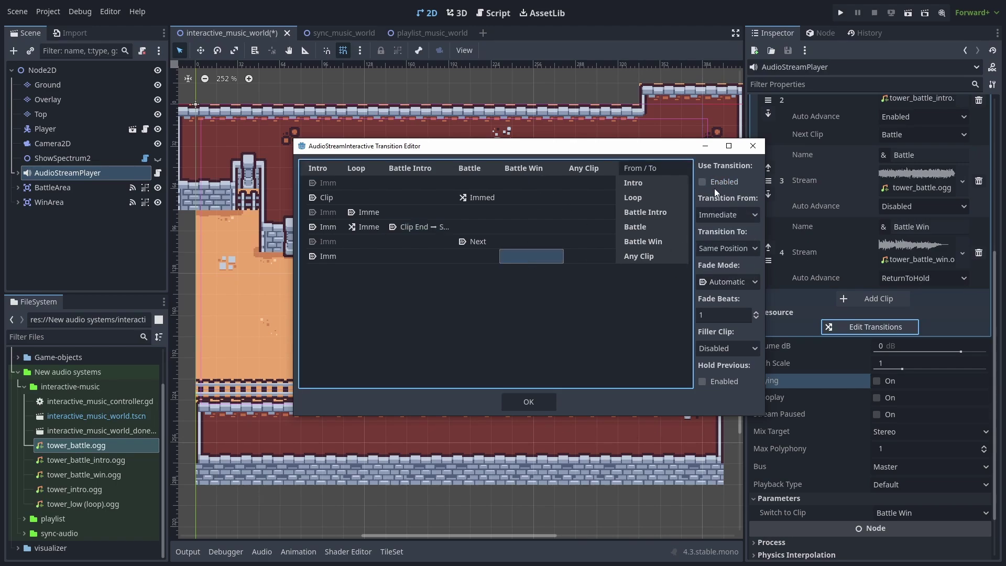
pyautogui.click(718, 181)
pyautogui.click(722, 249)
pyautogui.click(729, 279)
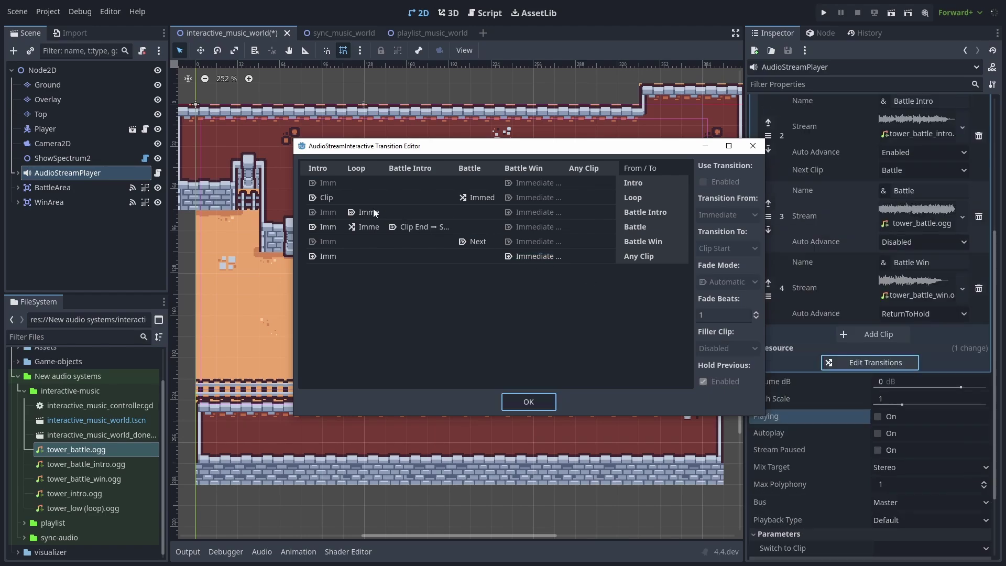
# Enable the Battle Intro to Intro transition with Hold Previous, and confirm the transitions
pyautogui.click(373, 213)
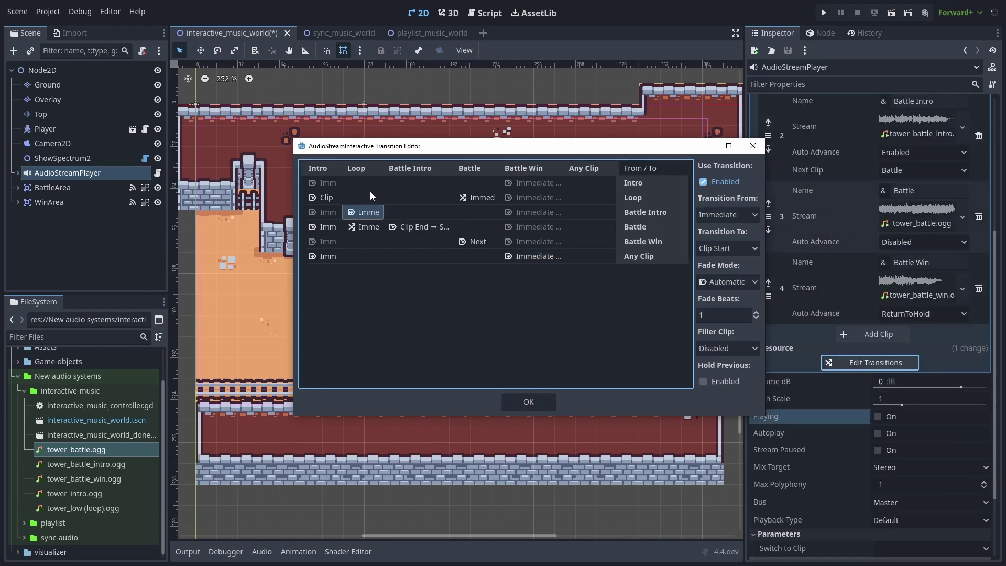
pyautogui.click(722, 380)
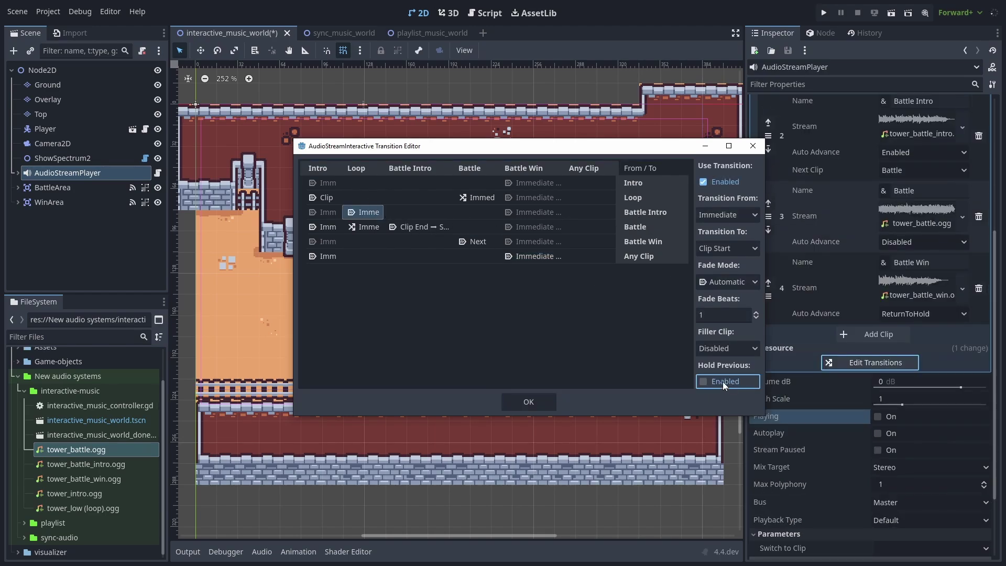
pyautogui.click(334, 214)
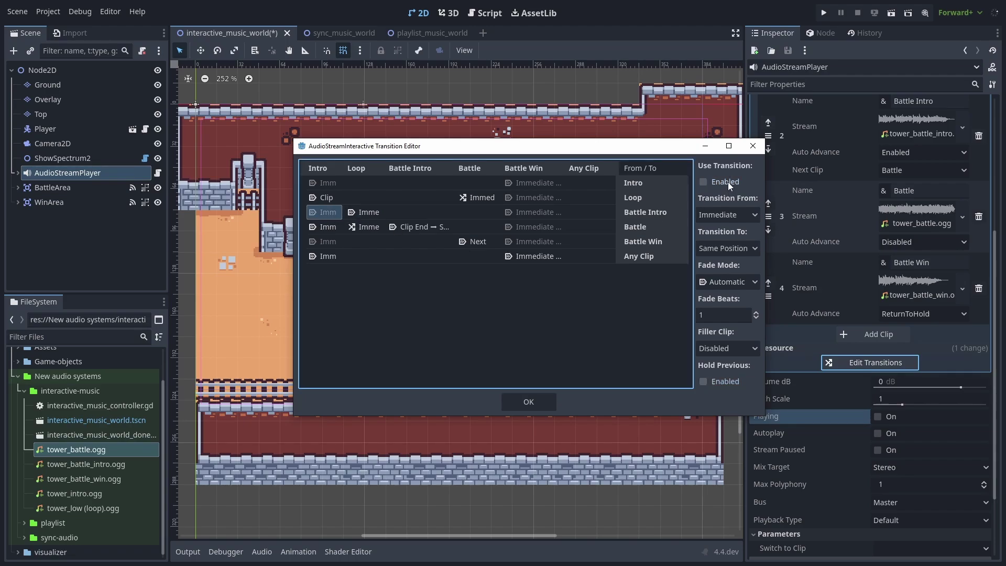
pyautogui.click(728, 249)
pyautogui.click(738, 340)
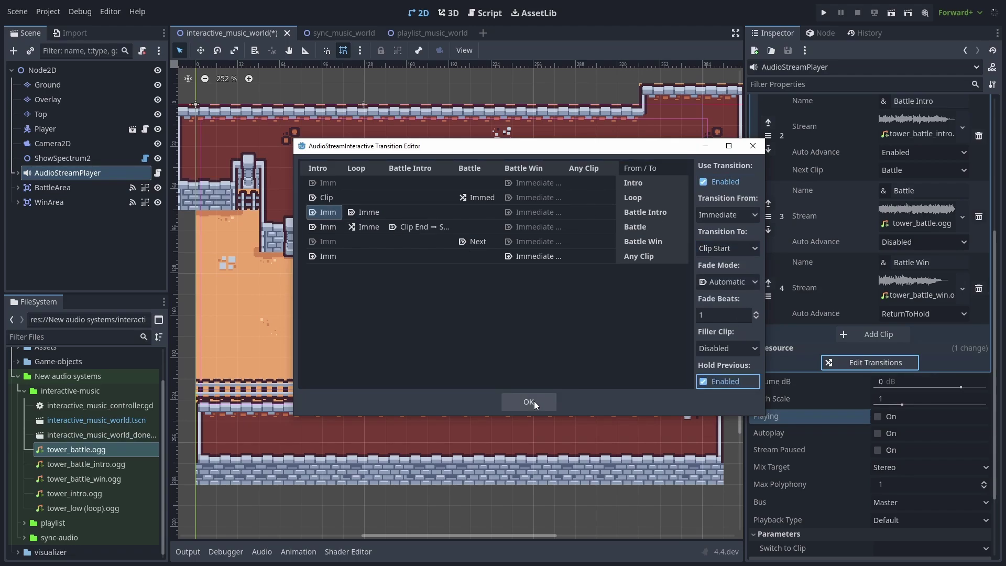
pyautogui.click(528, 401)
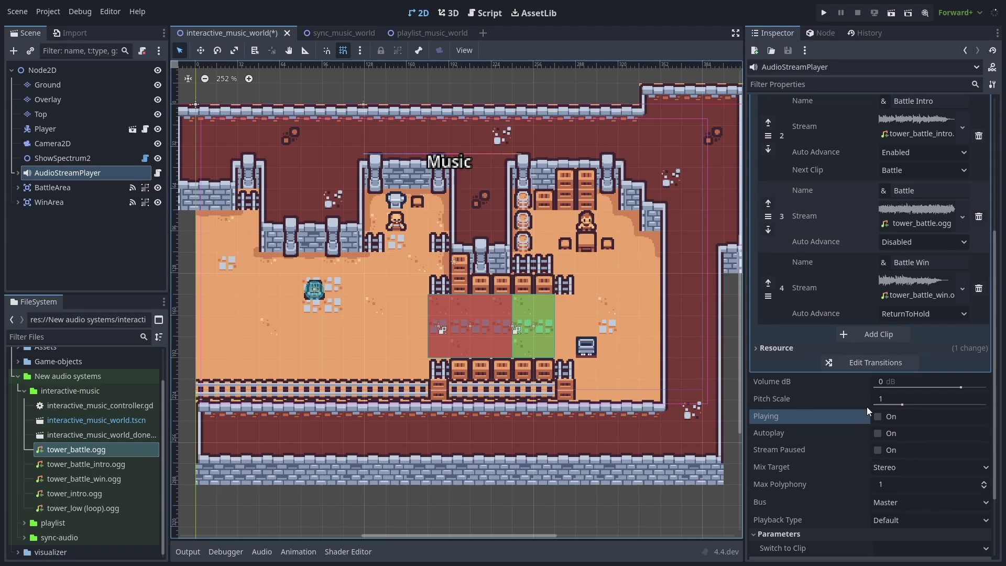
# Turn on Autoplay for the AudioStreamPlayer and check BattleArea's connected body_entered signal
pyautogui.click(878, 433)
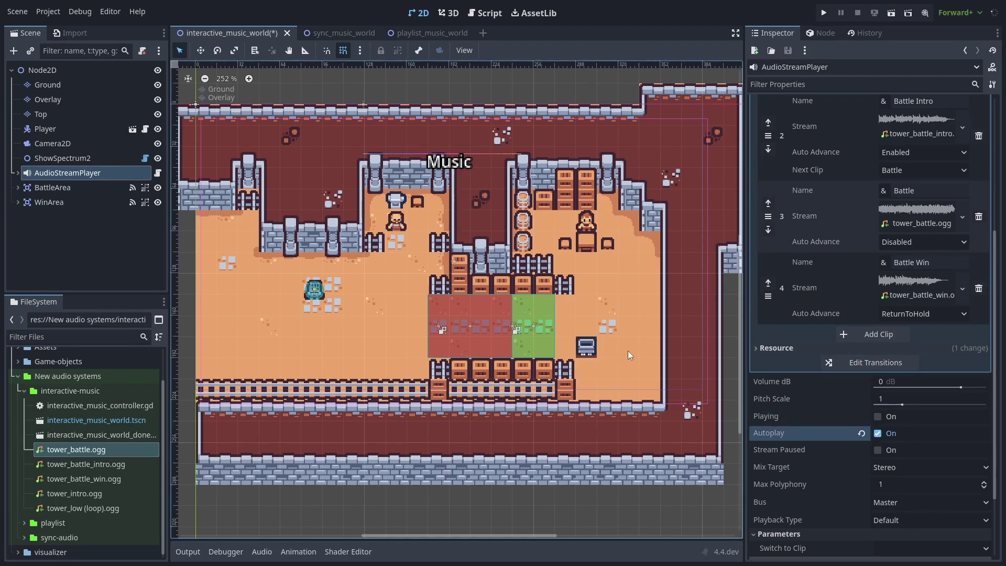
pyautogui.click(71, 187)
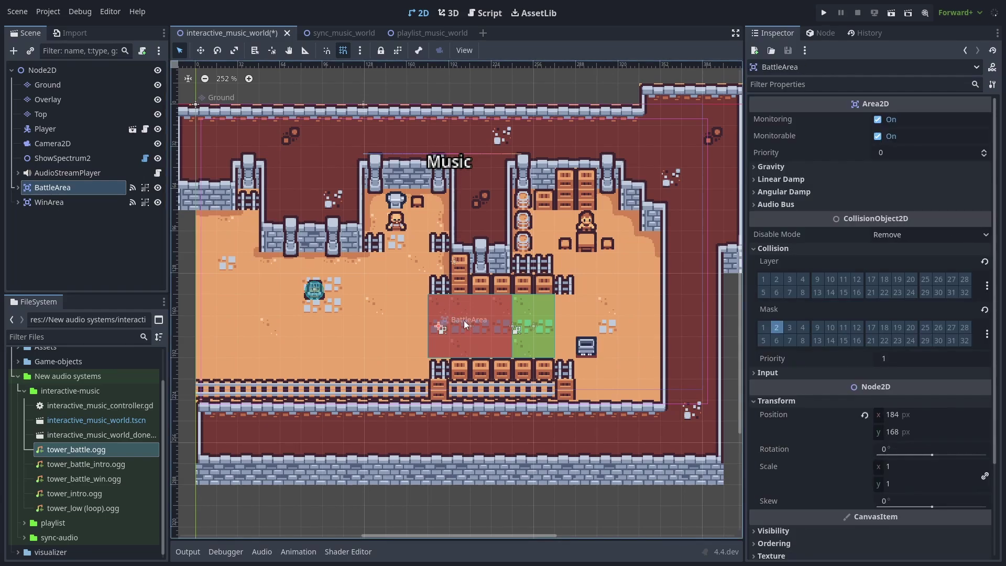
pyautogui.click(826, 33)
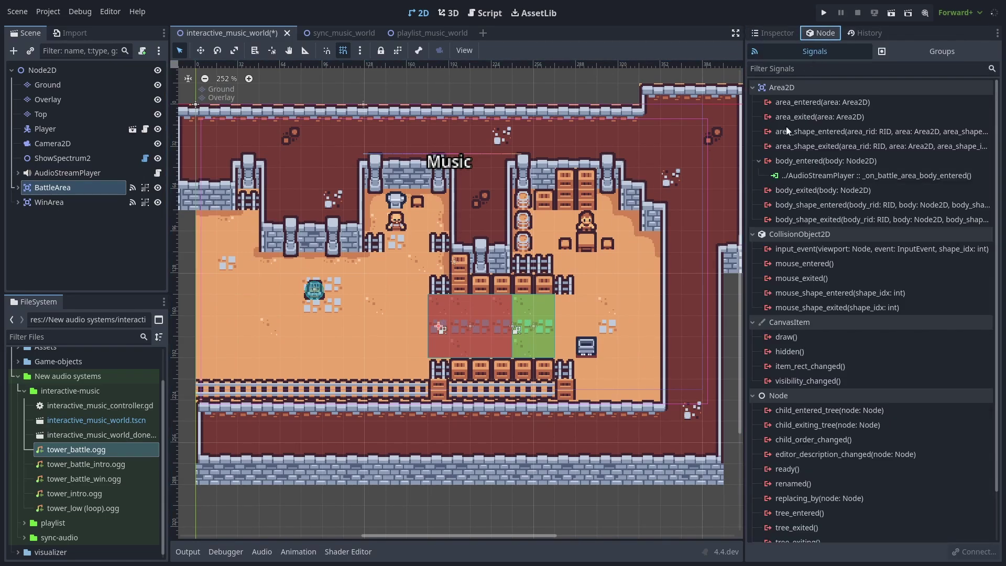
pyautogui.click(773, 34)
pyautogui.click(96, 174)
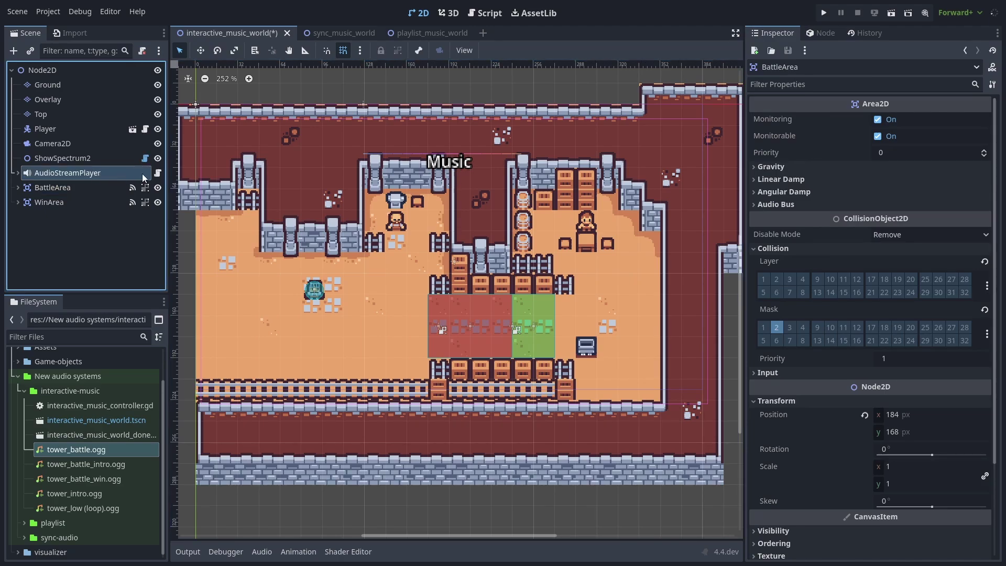
# Review the switch_to_clip_by_name and get_stream_playback calls in interactive_music_controller.gd, then run the scene with F6
pyautogui.click(157, 172)
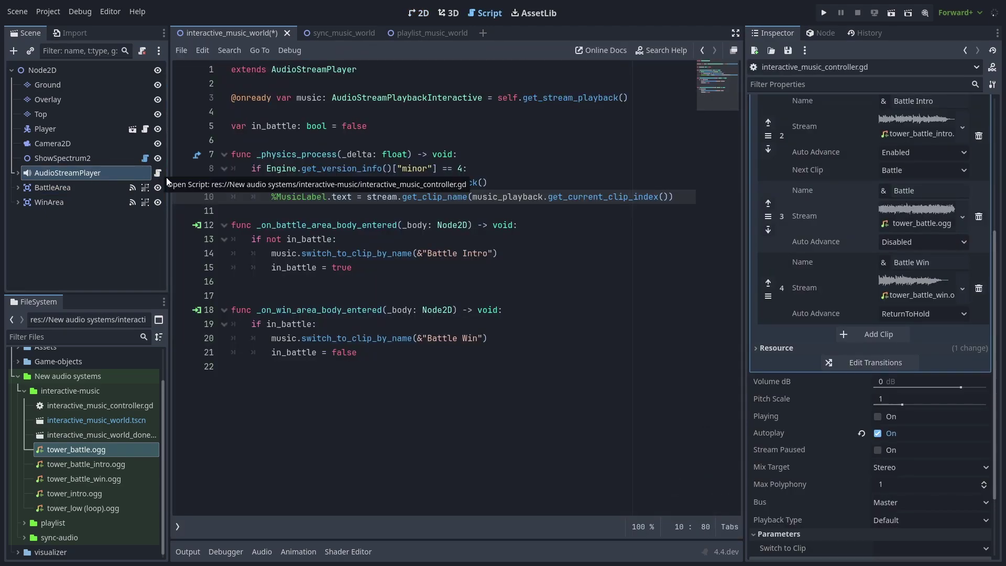
pyautogui.doubleClick(373, 252)
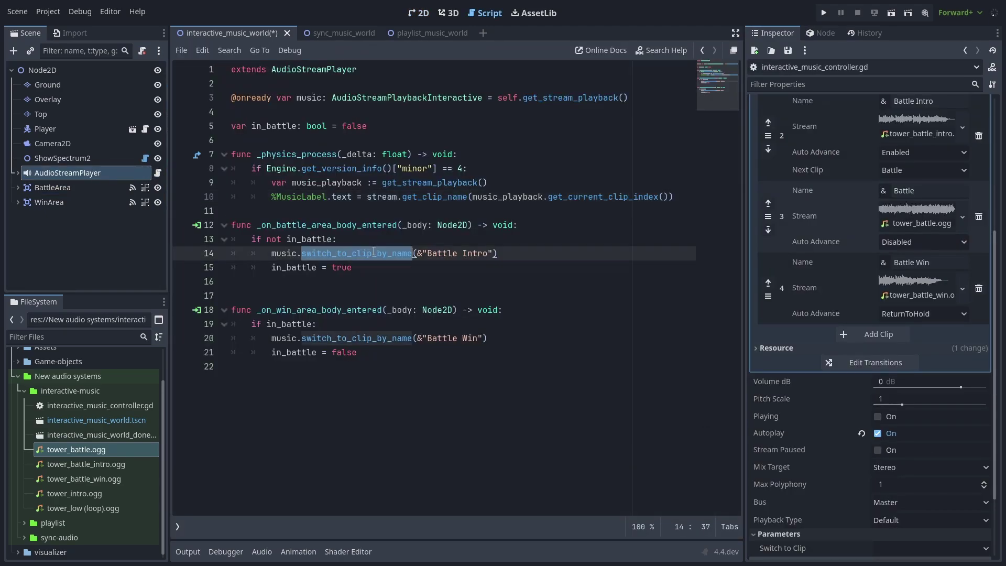
pyautogui.click(280, 254)
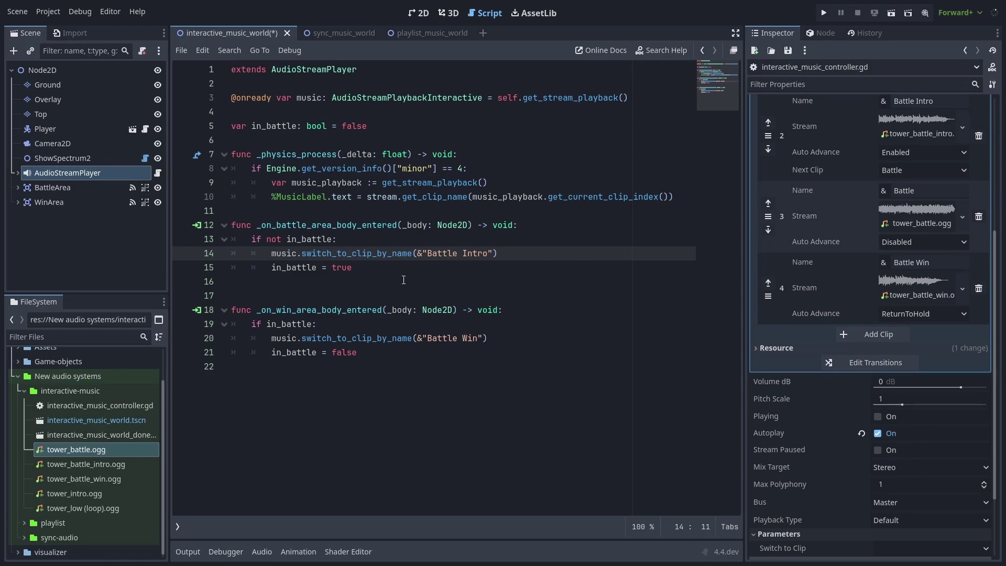
pyautogui.doubleClick(305, 97)
pyautogui.click(305, 99)
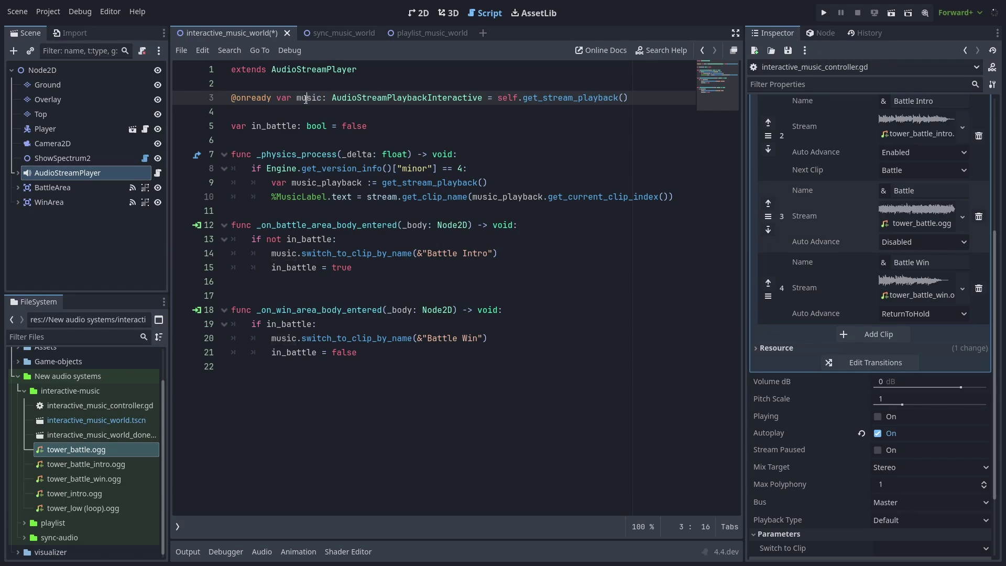
pyautogui.click(580, 98)
pyautogui.press('F6')
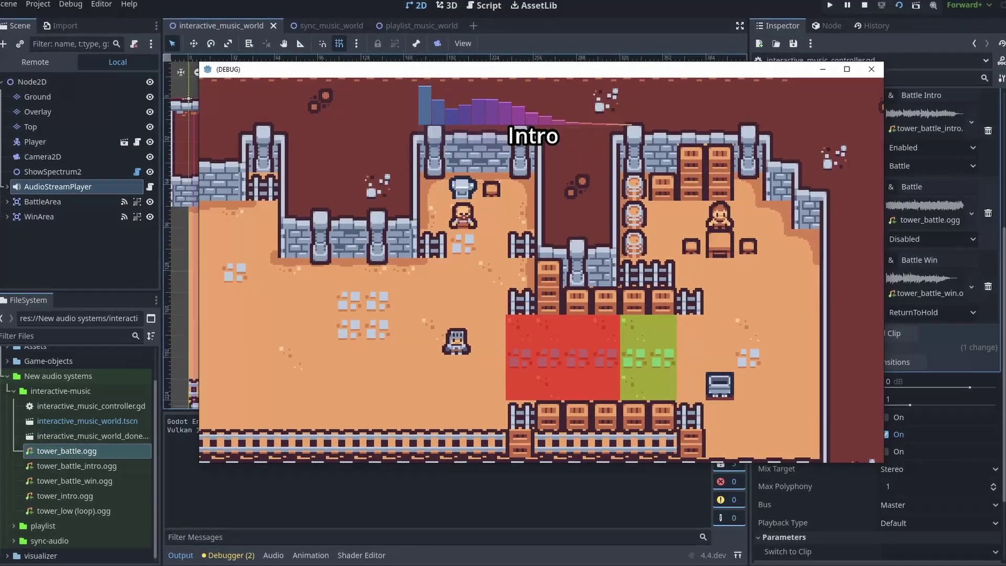
# Walk the player through the red BattleArea and into the green WinArea
pyautogui.press('Right')
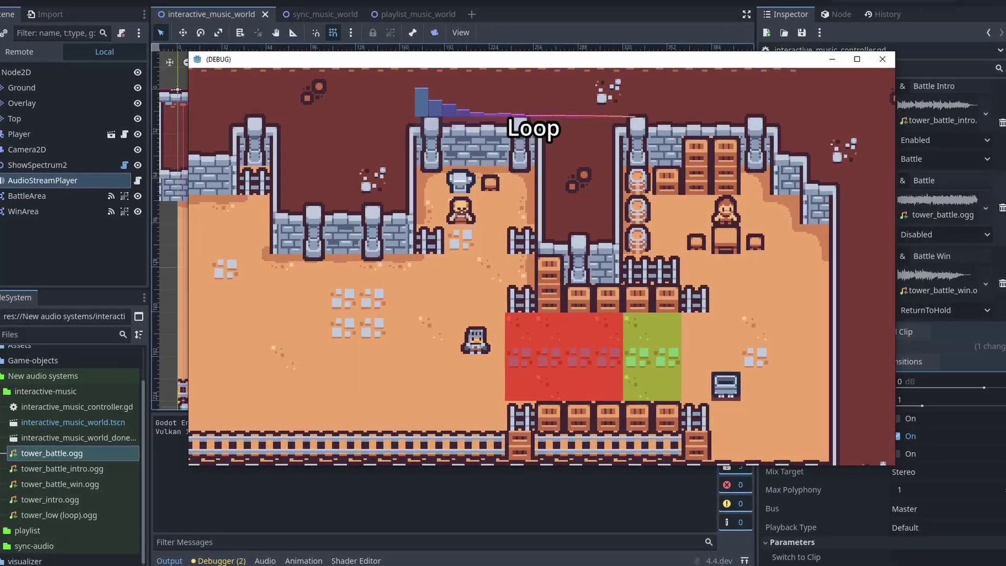
pyautogui.press('Right')
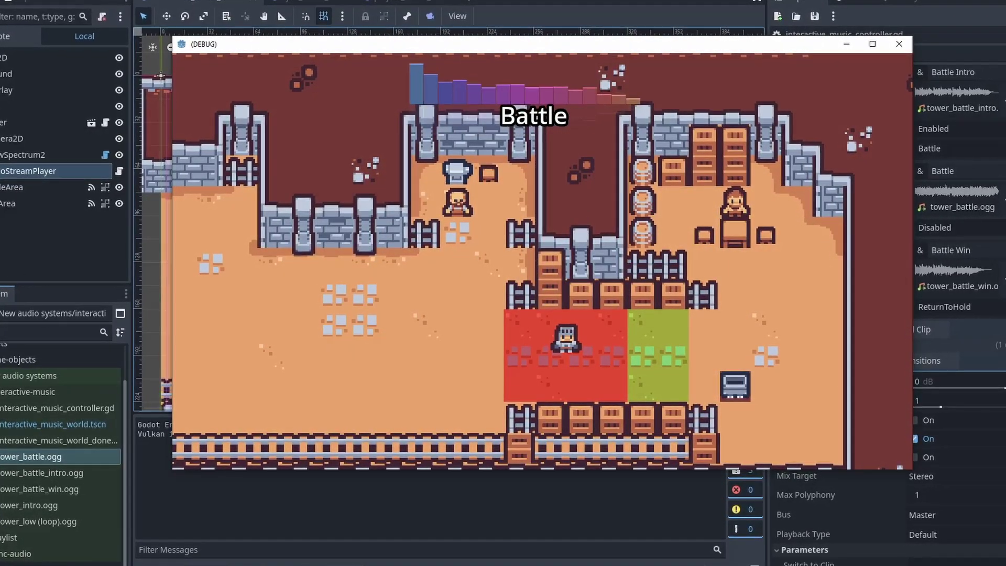
pyautogui.press('Right')
pyautogui.press('Down')
pyautogui.press('Right')
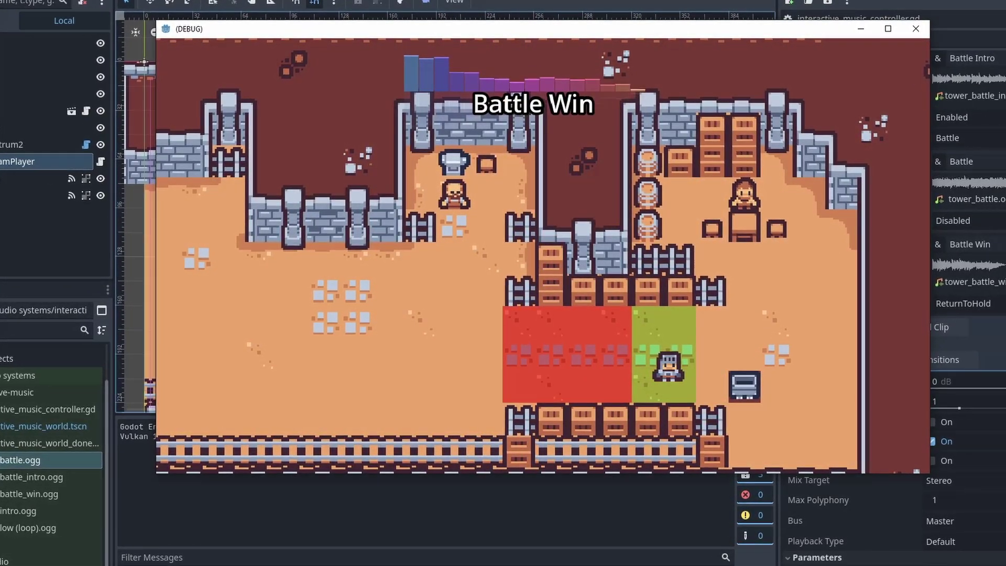
# Walk the player out of the green area, past the fence, and back into the red area
pyautogui.press('Right')
pyautogui.press('Up')
pyautogui.press('Up')
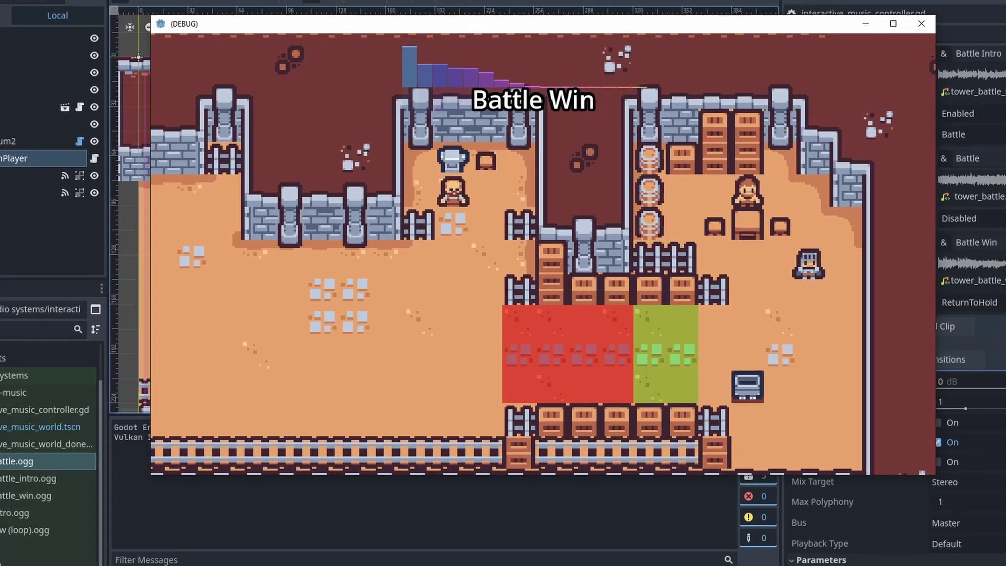
pyautogui.press('Right')
pyautogui.press('Down')
pyautogui.press('Down')
pyautogui.press('Left')
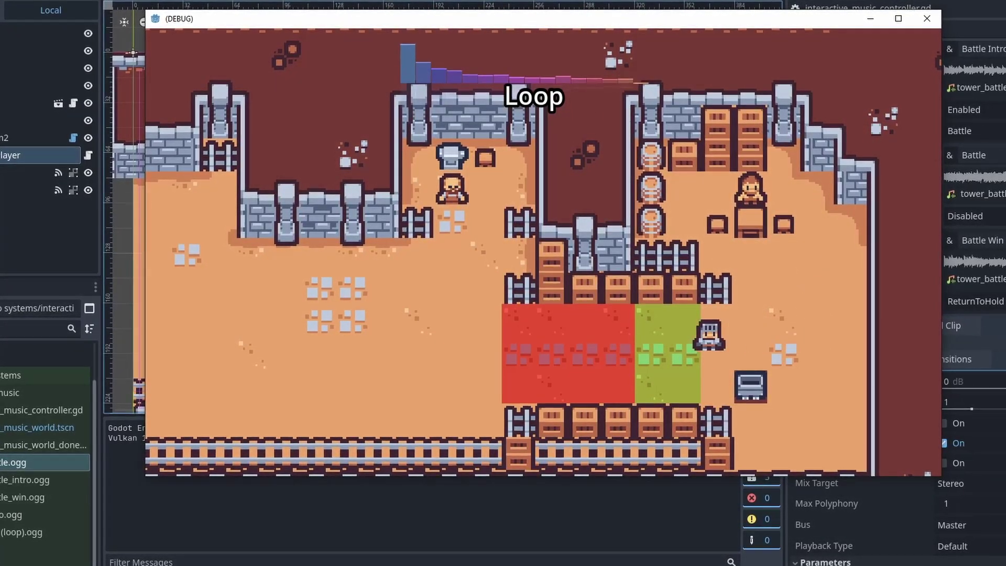